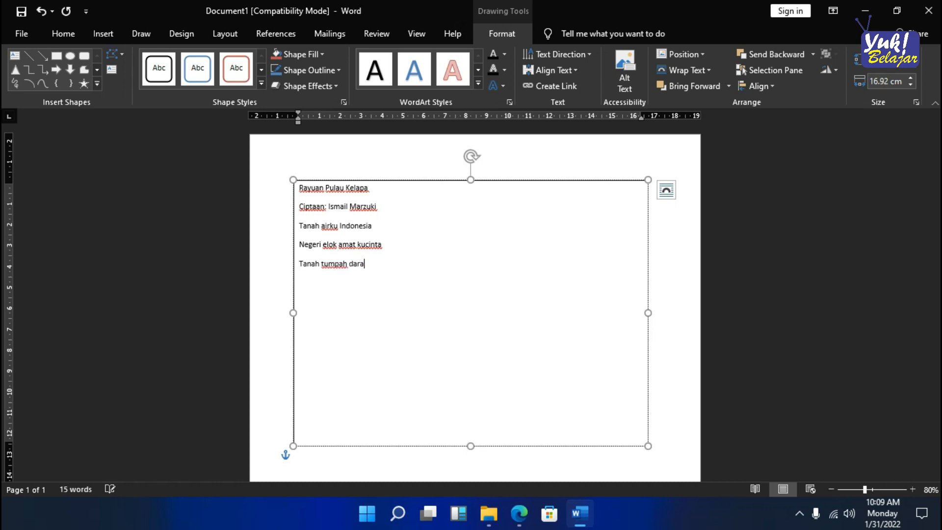
- Complete the third lyric line as "Tanah tumpah darahku yang mulia" and add the line "Yang kupuja sepanjang masa" below it
{"action": "type", "text": "rahku yang mulia"}
{"action": "key", "text": "Return"}
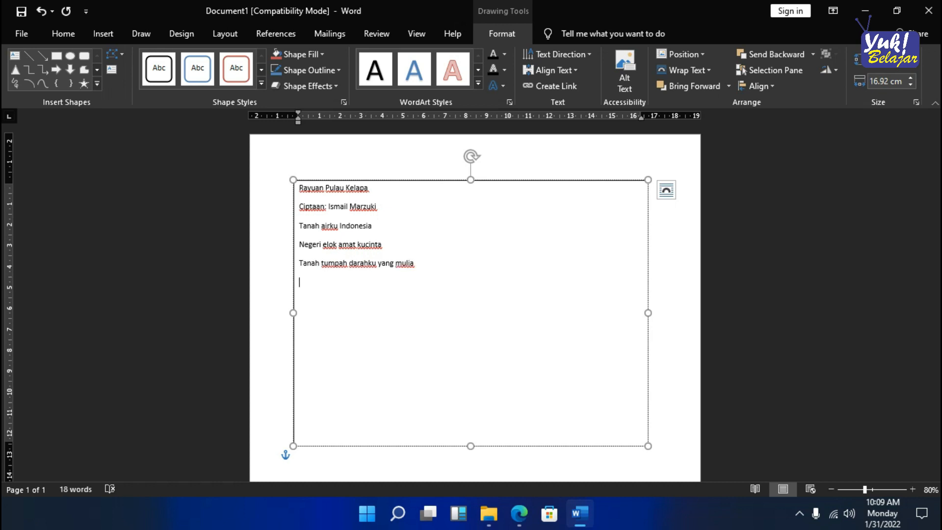
{"action": "type", "text": "yang kupuja sepanjang masa"}
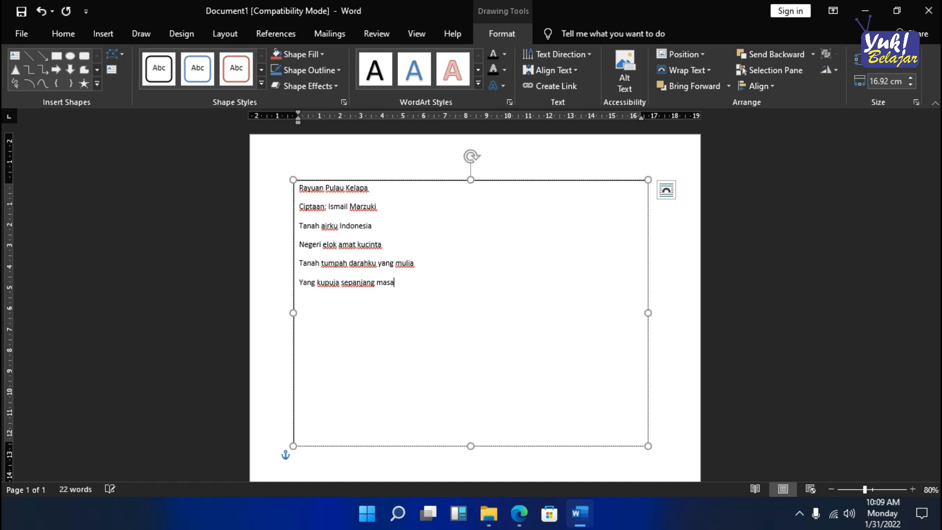
{"action": "key", "text": "Return"}
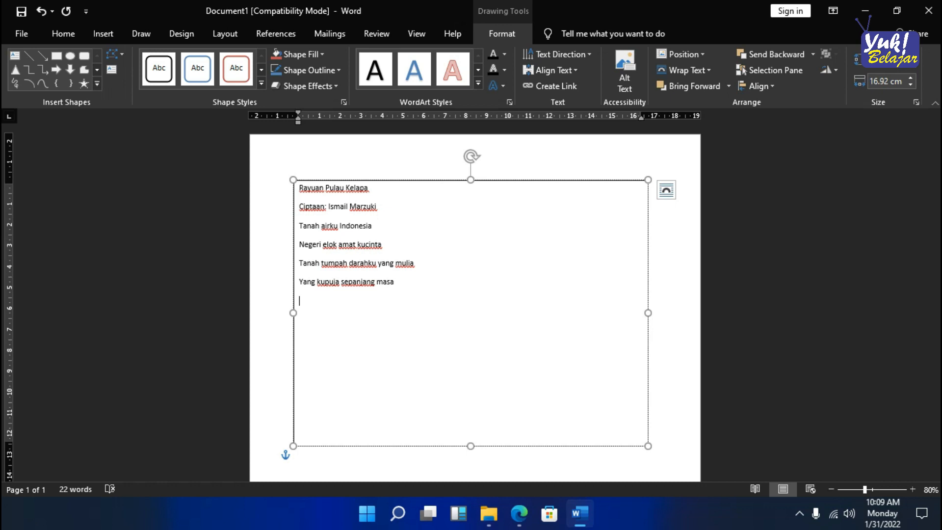
- Add the lyric lines "Tanah airku aman dan Makmur" and "Pulau kelapa nan amat subur" to the text box
{"action": "type", "text": "Tanah airku aman dan makmur"}
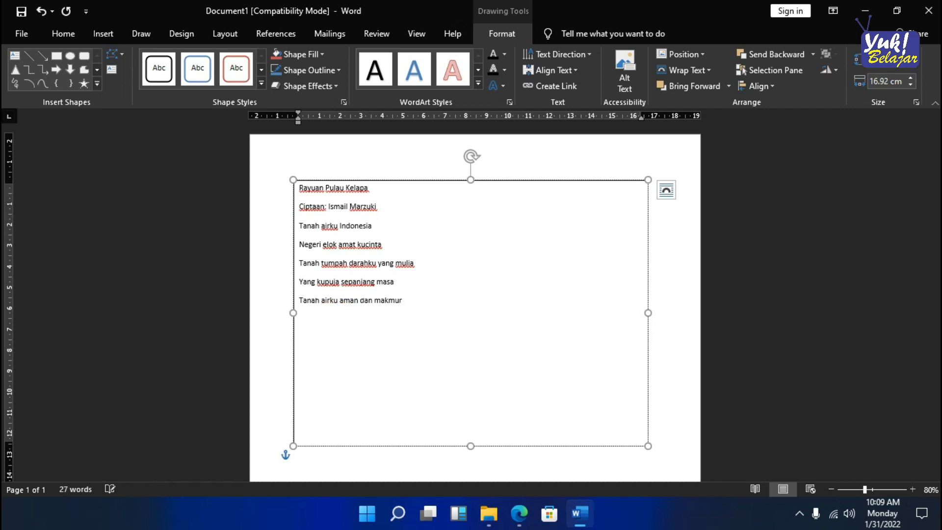
{"action": "key", "text": "Return"}
{"action": "type", "text": "Pulau kelapa nan"}
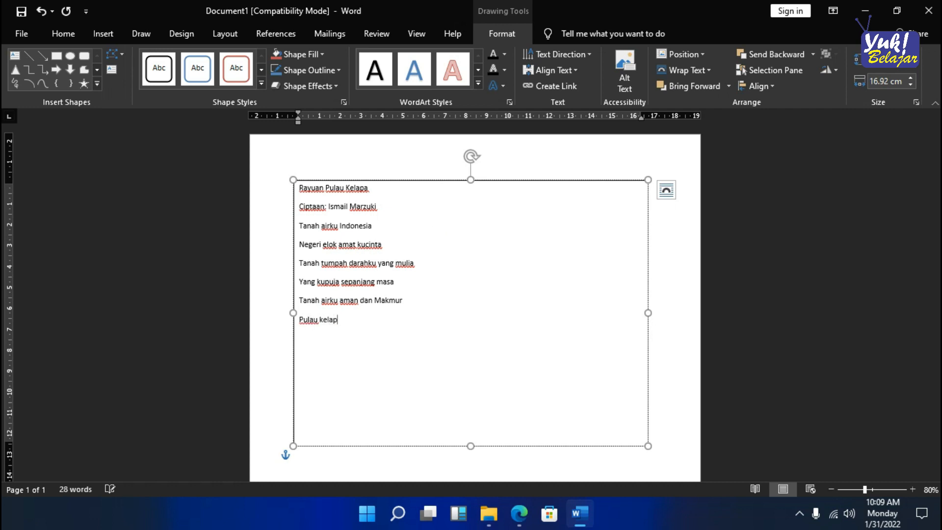
{"action": "type", "text": " amat subur"}
{"action": "key", "text": "Return"}
- Add the lyric lines "Pulau melati pujaan bangsa" and "Sejak dulu kala" to the text box
{"action": "type", "text": "Pulau melati"}
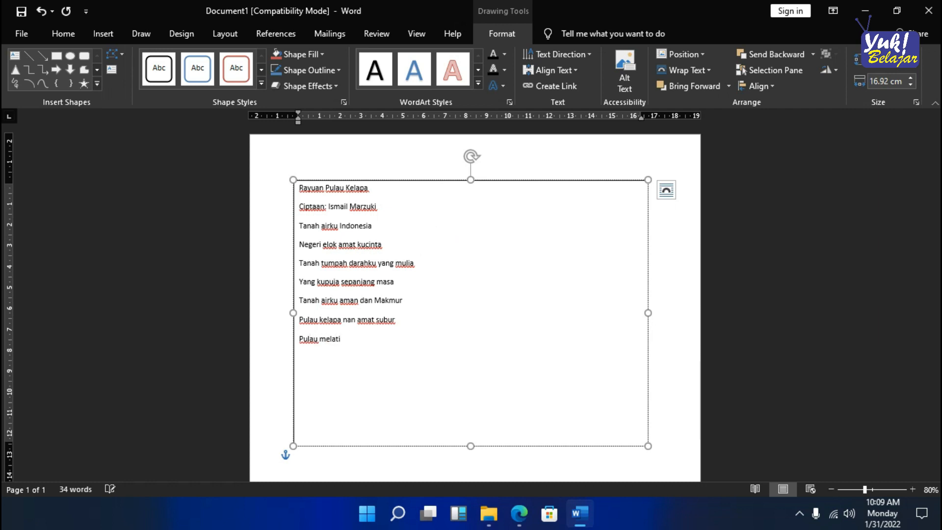
{"action": "type", "text": " pujaan bangsa"}
{"action": "key", "text": "Return"}
{"action": "type", "text": "sejak k"}
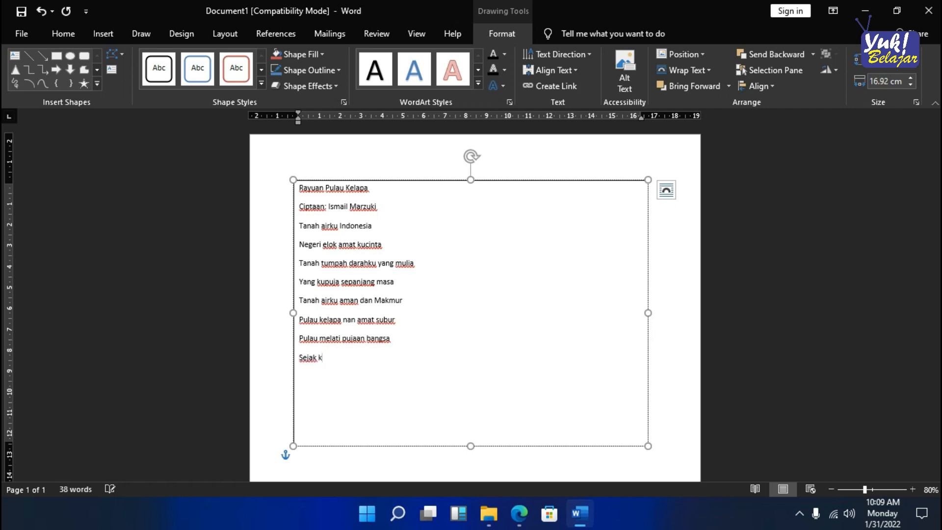
{"action": "key", "text": "BackSpace"}
{"action": "type", "text": "dulu kala"}
{"action": "key", "text": "Return"}
- Add the lyric lines "Melambai-lambai nyiur di pantai" and "Berbisik-bisik raja di klana" to the text box
{"action": "type", "text": "melambai"}
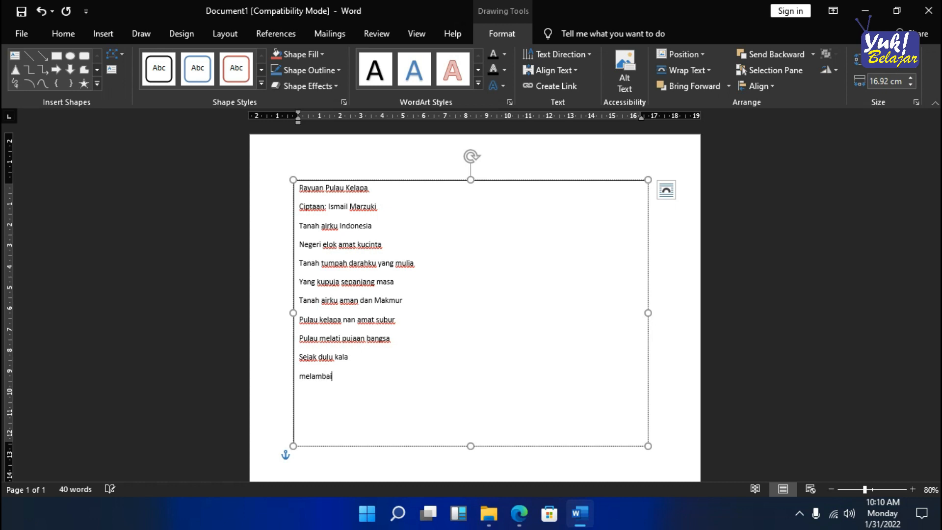
{"action": "type", "text": "-lambai ny"}
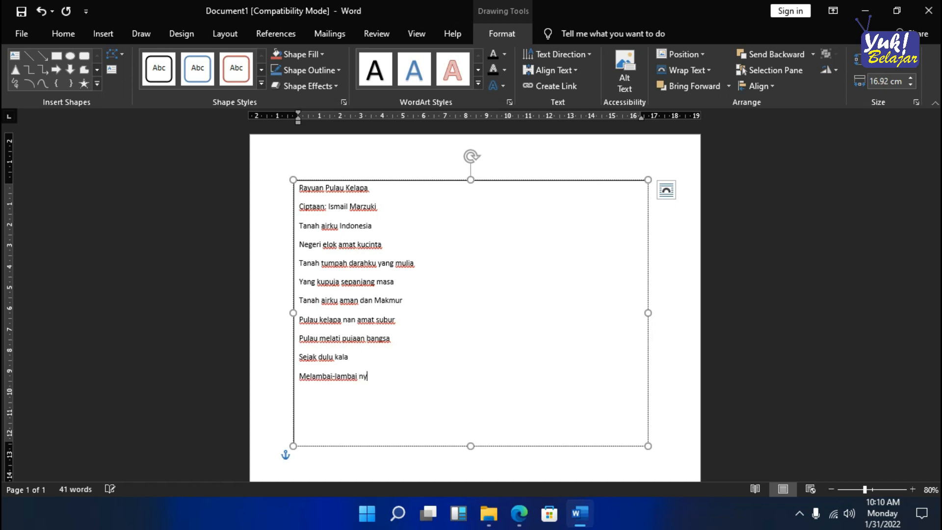
{"action": "type", "text": "iur di pantai"}
{"action": "key", "text": "Return"}
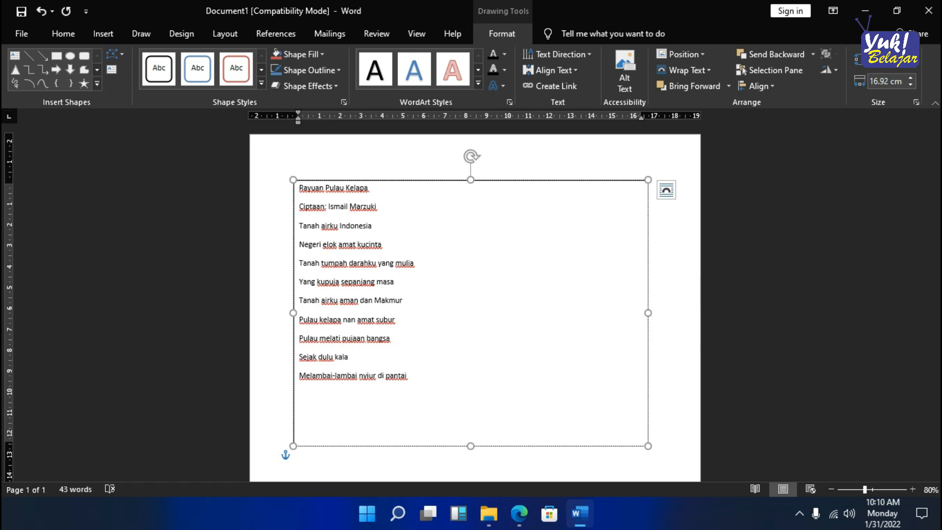
{"action": "type", "text": "berbisik-bisik raja di klana"}
{"action": "key", "text": "Return"}
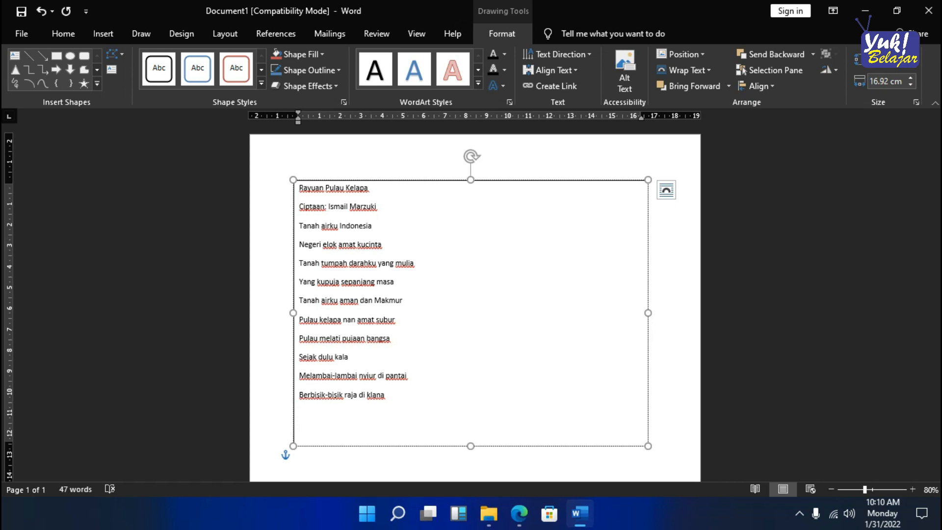
- Finish the lyrics with the lines "Memuja pulau nan indah permai" and "Tanah airku Indonesia"
{"action": "type", "text": "memuja pulau nan"}
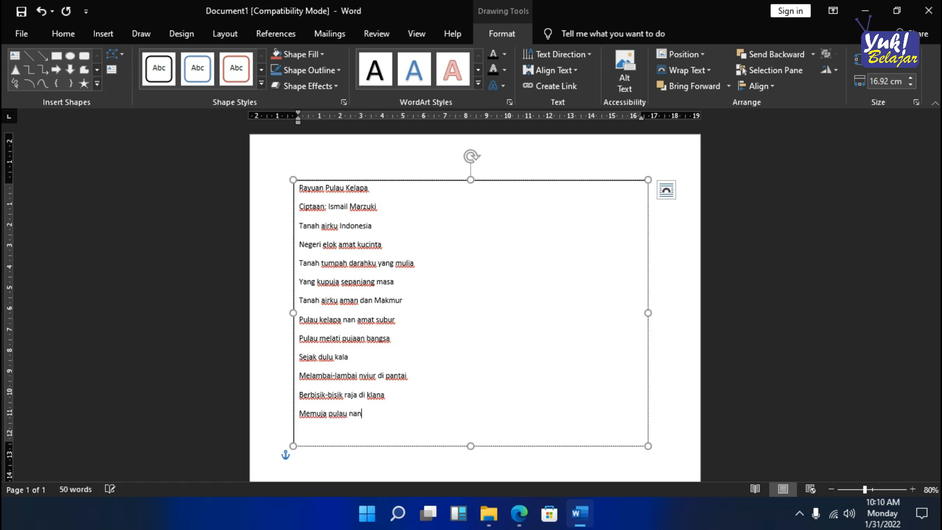
{"action": "type", "text": " indah permai"}
{"action": "key", "text": "Return"}
{"action": "type", "text": "Tanah airku Indonesia"}
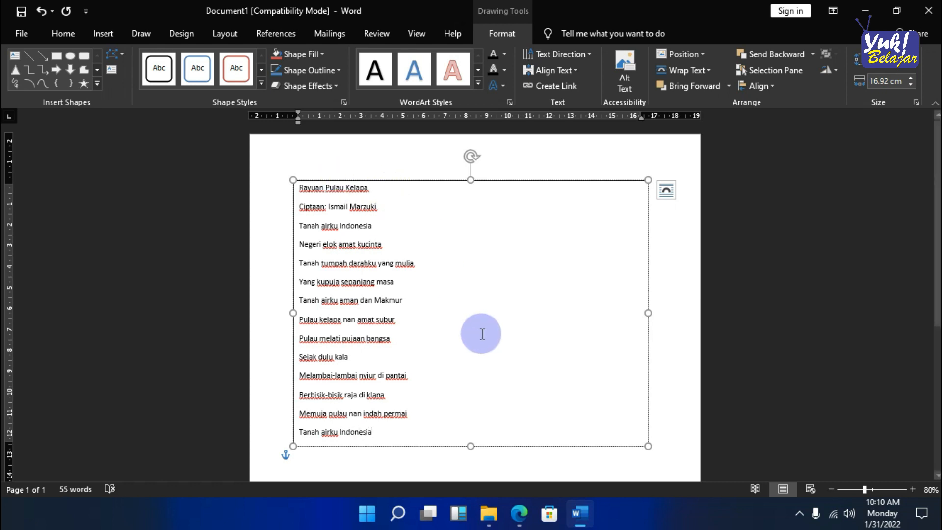
- Set all the text in the text box to 0 pt spacing after paragraphs and Single line spacing
{"action": "scroll", "coordinate": [483, 333], "scroll_direction": "down", "scroll_amount": 1}
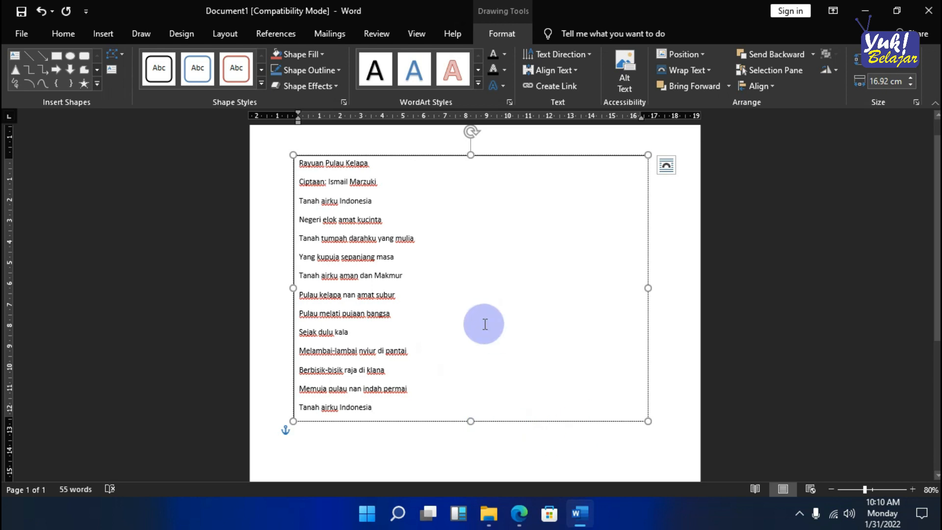
{"action": "key", "text": "ctrl"}
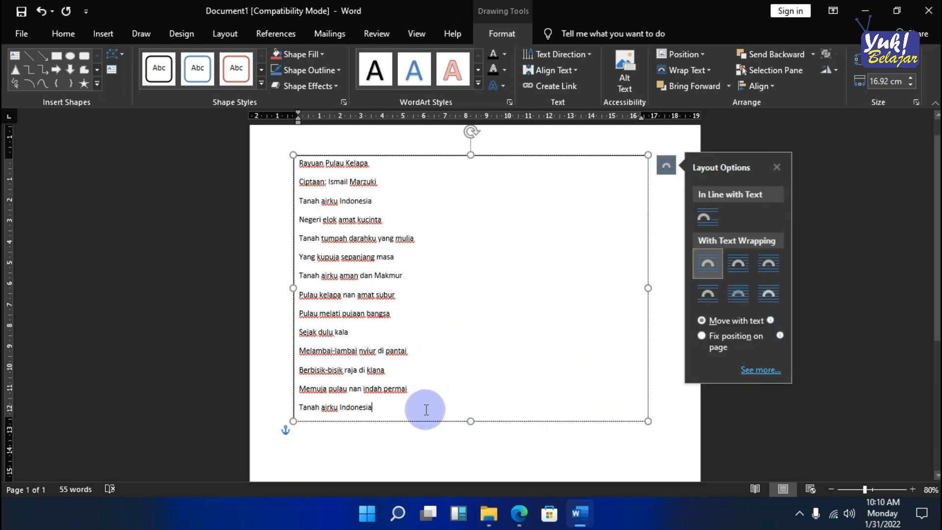
{"action": "left_click_drag", "start_coordinate": [426, 409], "coordinate": [295, 164]}
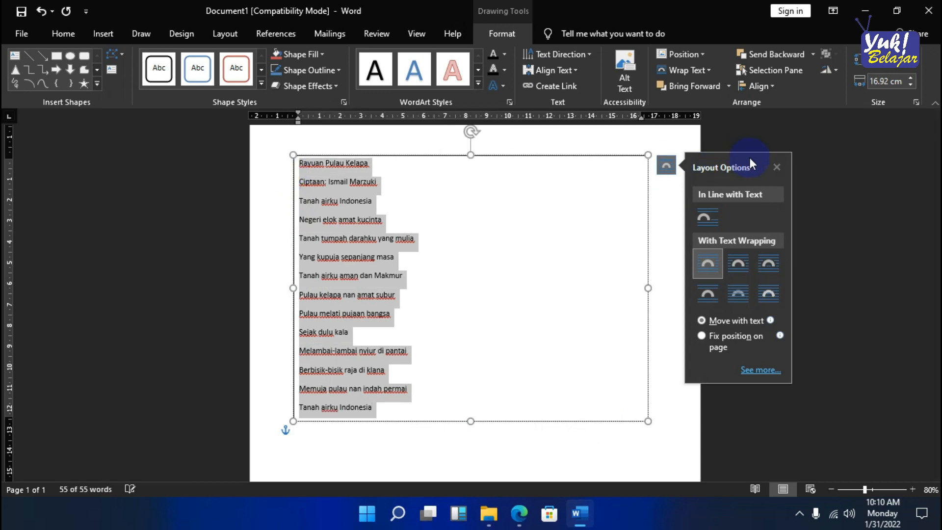
{"action": "left_click", "coordinate": [777, 168]}
{"action": "left_click_drag", "start_coordinate": [411, 399], "coordinate": [223, 149]}
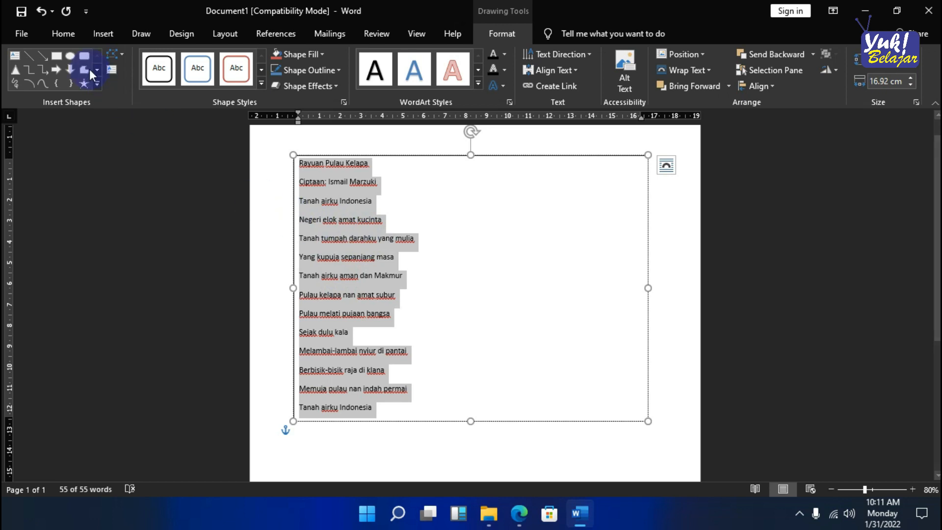
{"action": "left_click", "coordinate": [58, 37]}
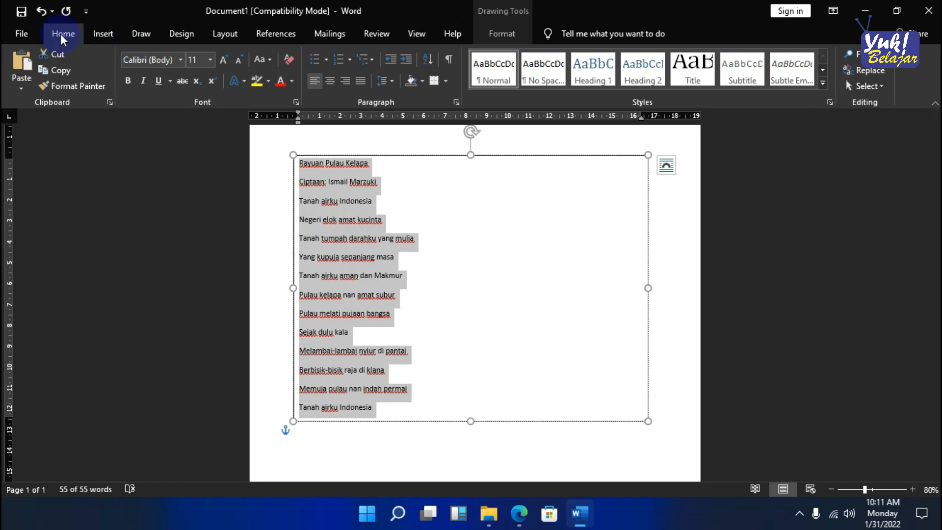
{"action": "left_click", "coordinate": [456, 100]}
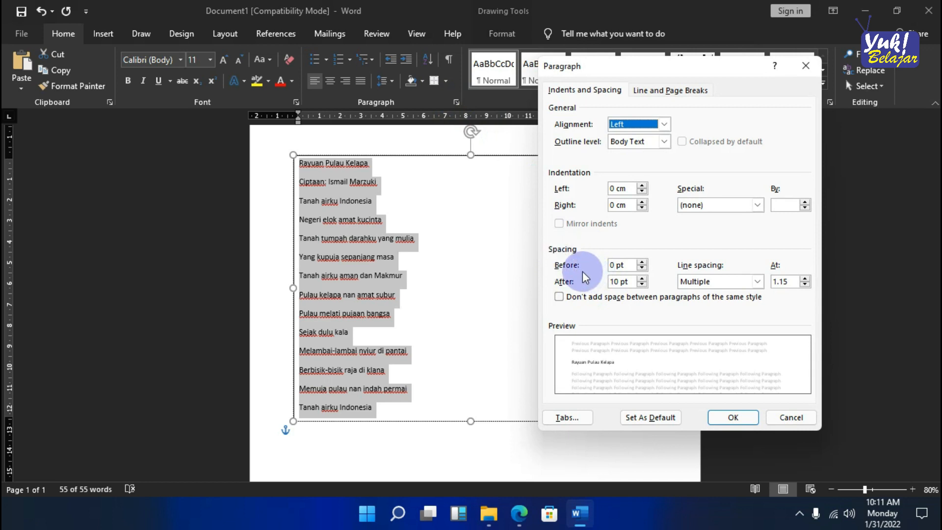
{"action": "left_click", "coordinate": [642, 285]}
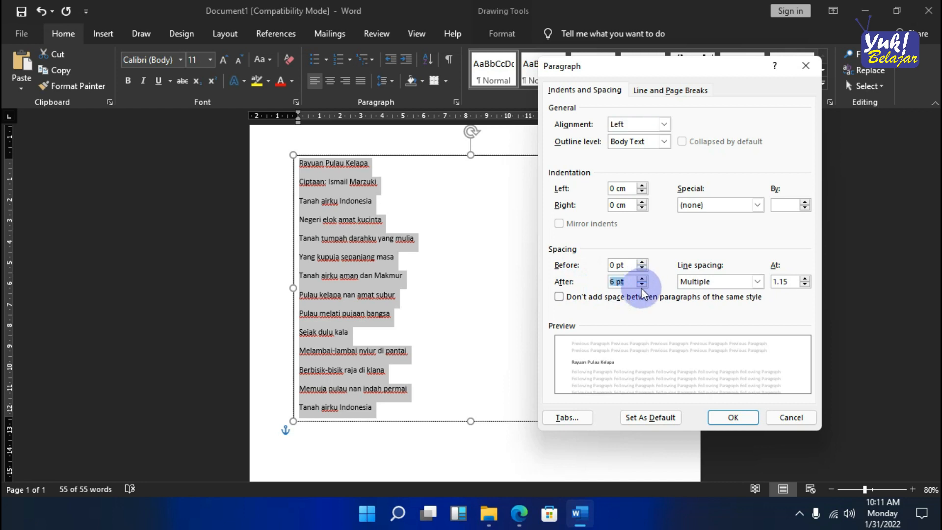
{"action": "left_click", "coordinate": [641, 285]}
{"action": "left_click", "coordinate": [726, 283]}
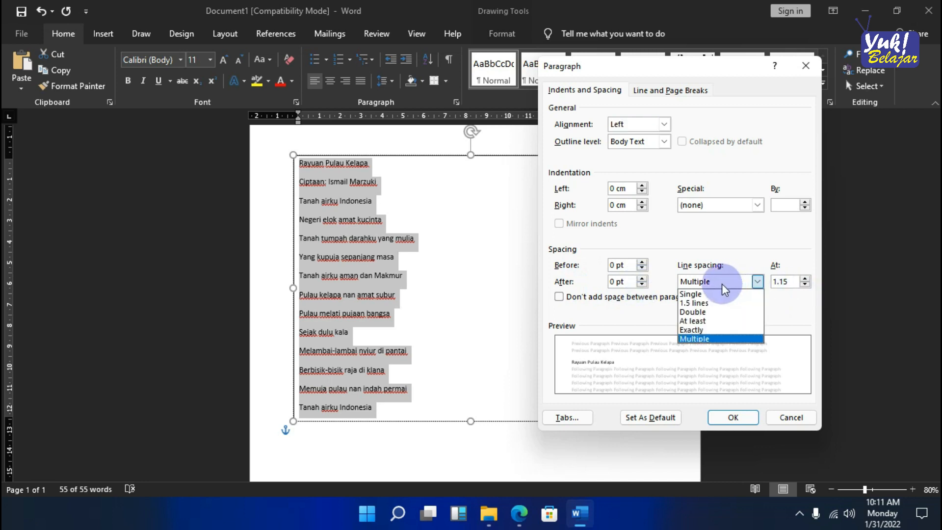
{"action": "left_click", "coordinate": [696, 294]}
{"action": "left_click", "coordinate": [732, 417]}
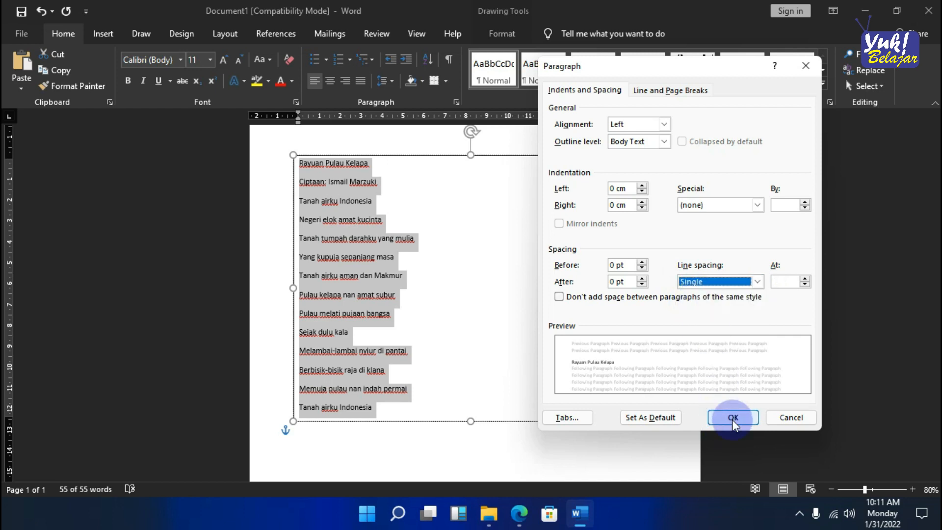
{"action": "left_click", "coordinate": [433, 304]}
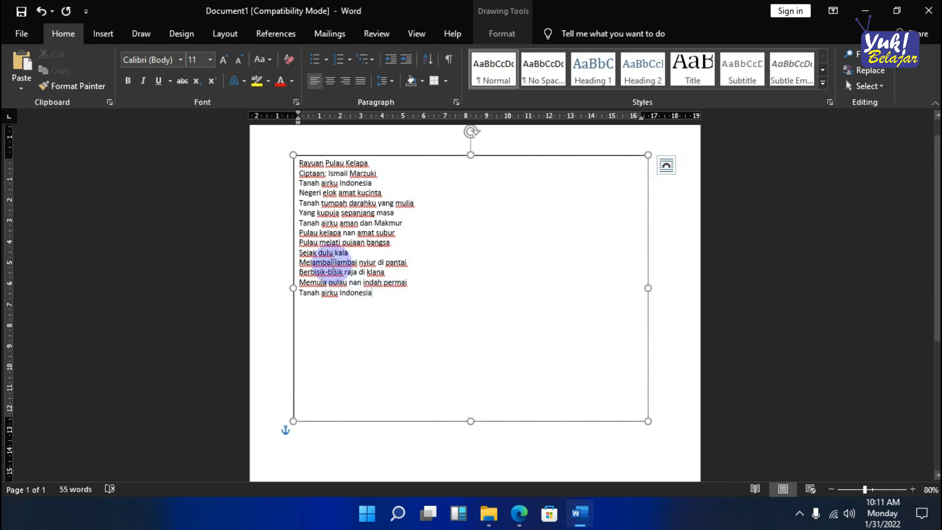
- Set the font size of all the text in the text box to 20
{"action": "key", "text": "ctrl+a"}
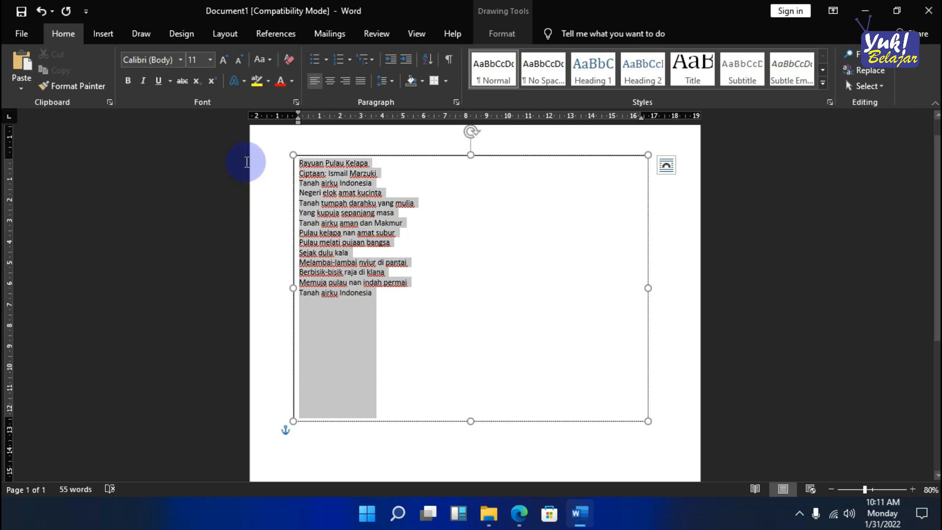
{"action": "left_click", "coordinate": [211, 60]}
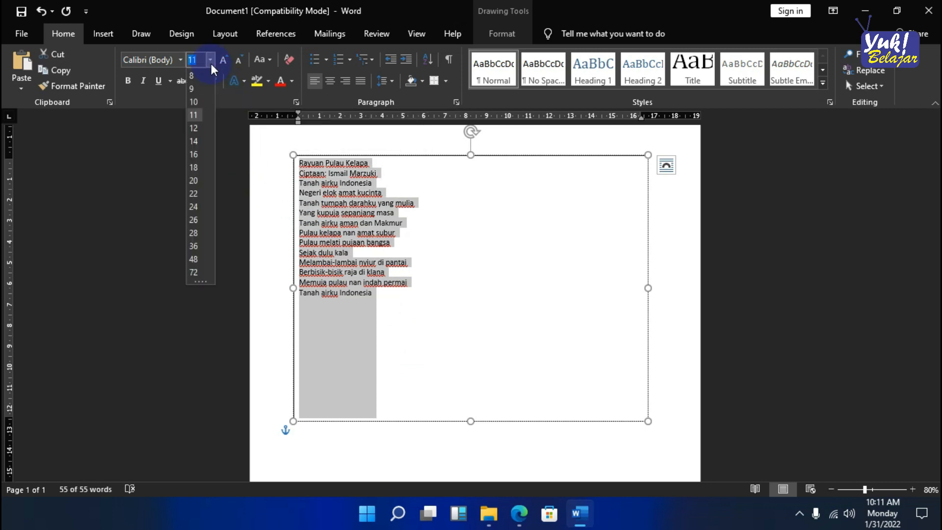
{"action": "left_click", "coordinate": [194, 181]}
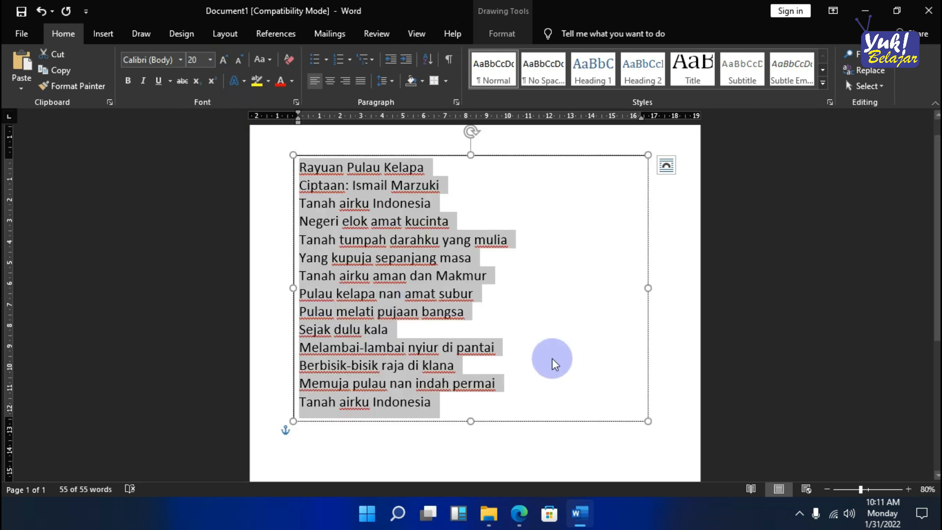
{"action": "left_click", "coordinate": [555, 363]}
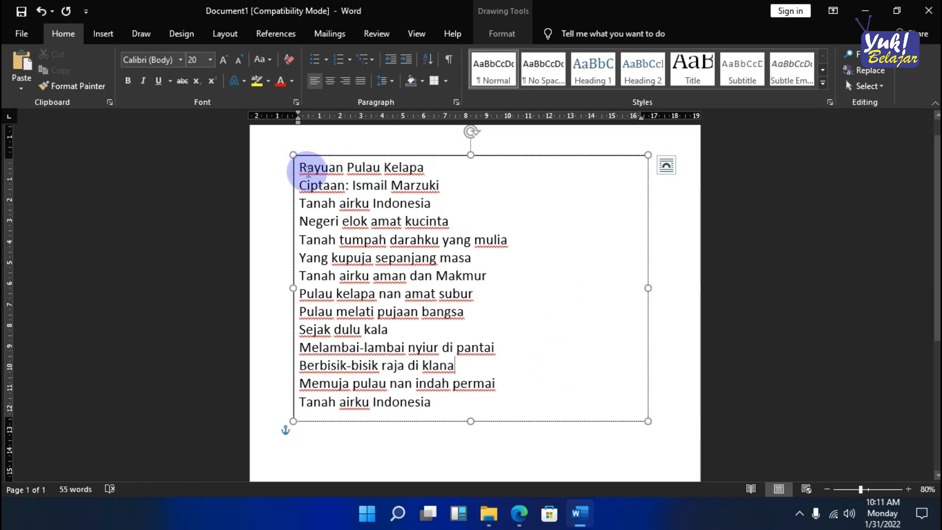
- Center the title "Rayuan Pulau Kelapa" and right-align the composer line beneath it
{"action": "left_click", "coordinate": [300, 168]}
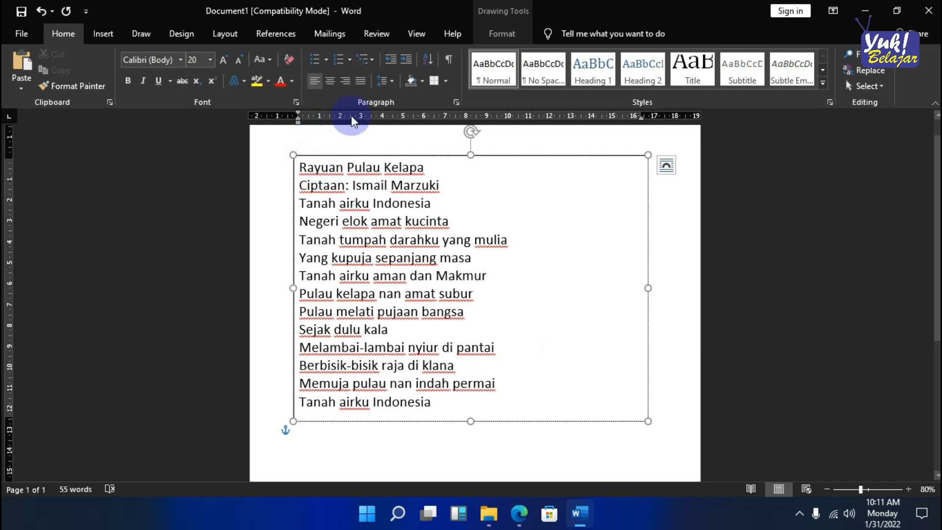
{"action": "left_click", "coordinate": [330, 81]}
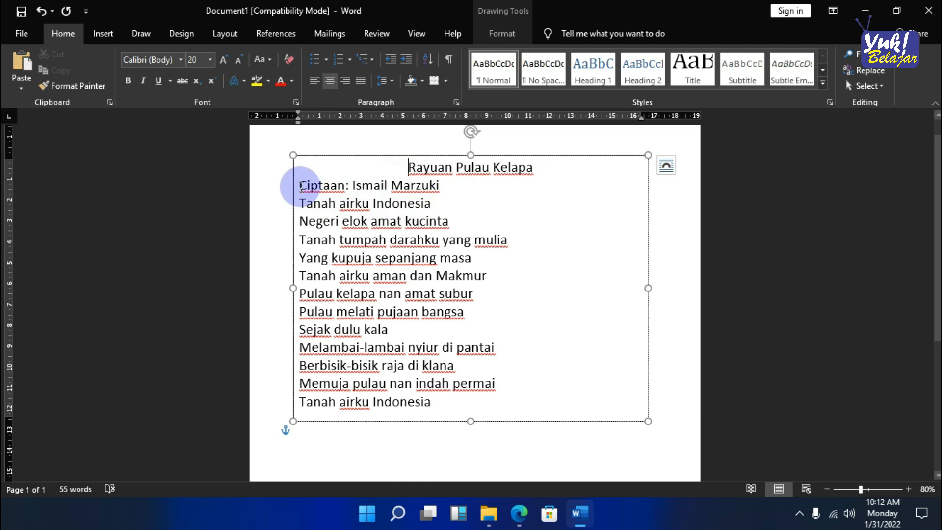
{"action": "left_click", "coordinate": [300, 186]}
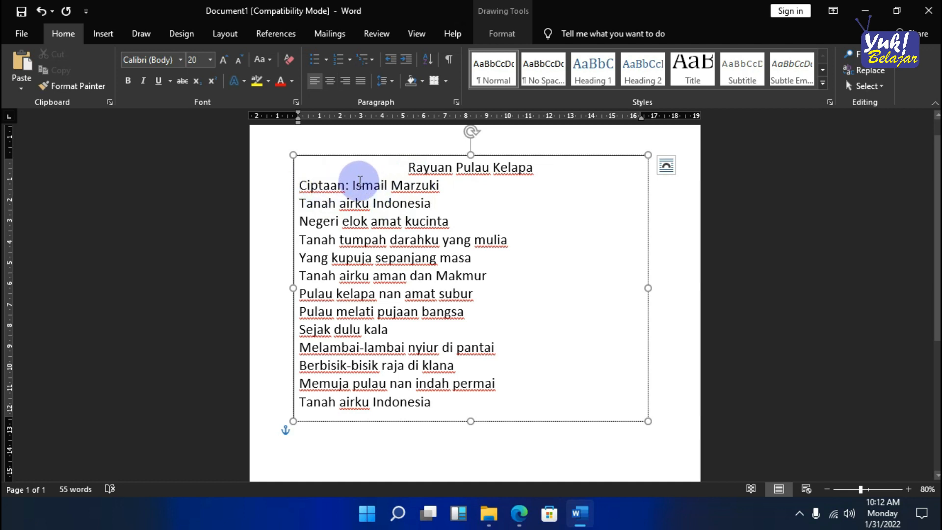
{"action": "left_click", "coordinate": [346, 82]}
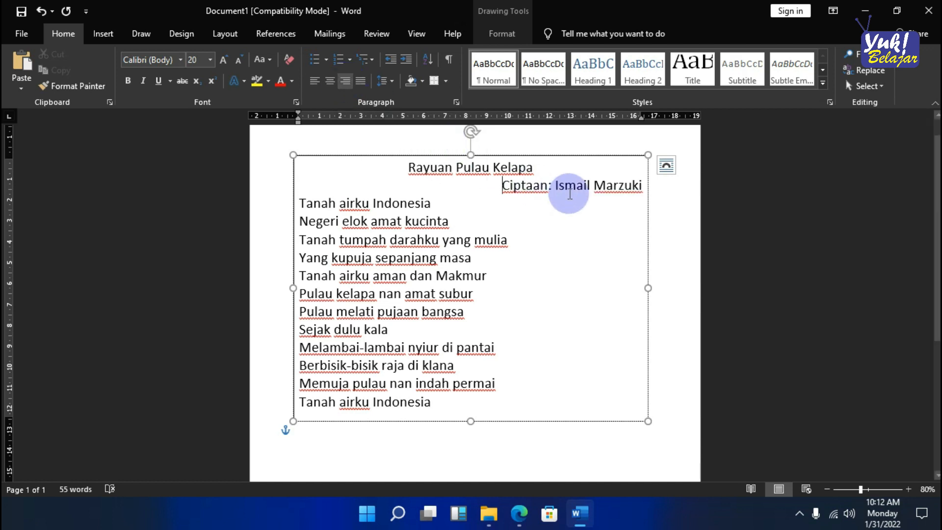
- Insert an empty line below the song title and another below the composer line
{"action": "left_click", "coordinate": [541, 169]}
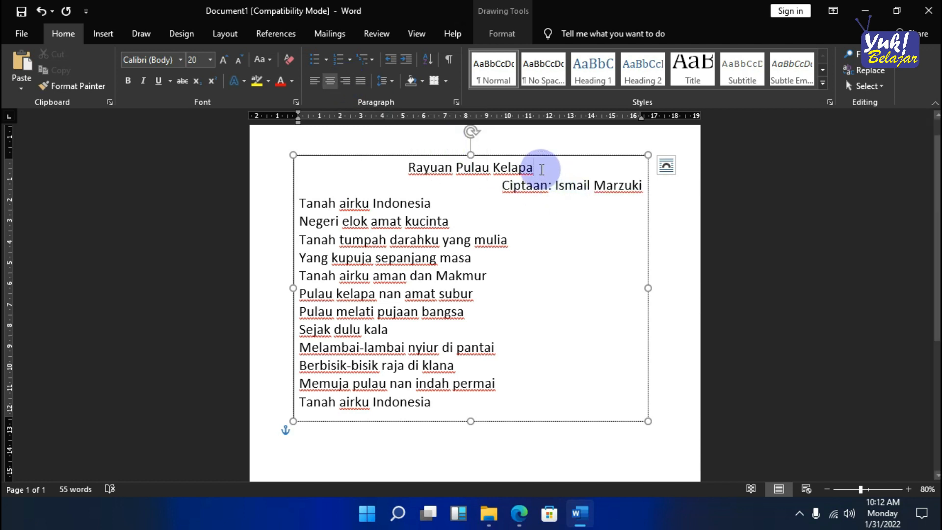
{"action": "key", "text": "Return"}
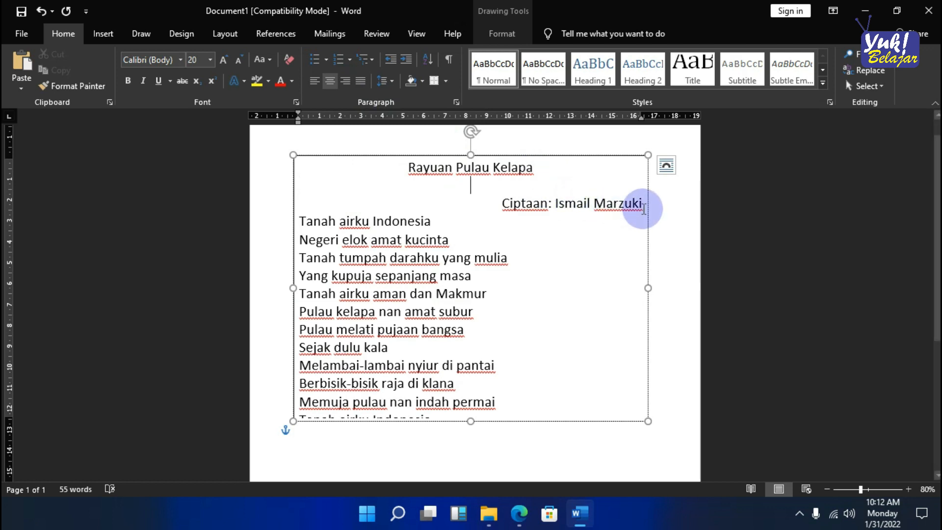
{"action": "left_click", "coordinate": [643, 210]}
{"action": "key", "text": "Return"}
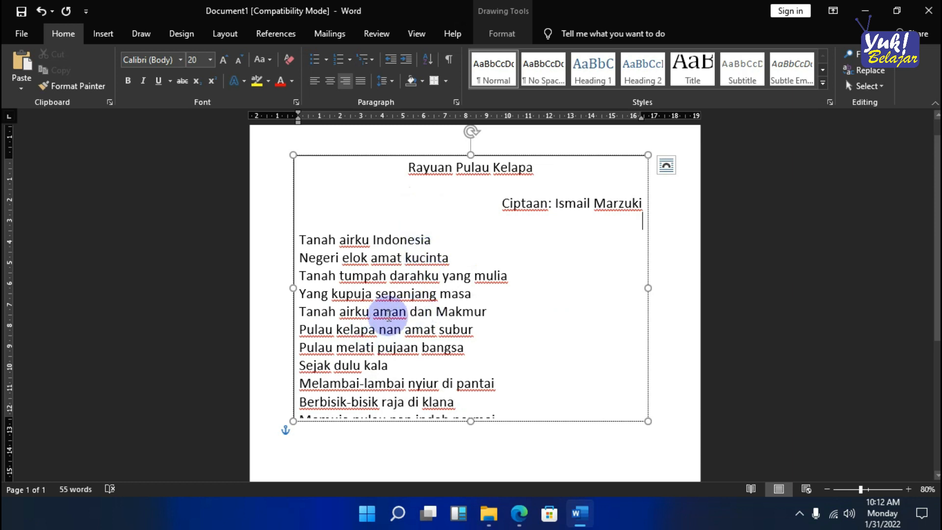
{"action": "scroll", "coordinate": [430, 293], "scroll_direction": "down", "scroll_amount": 1}
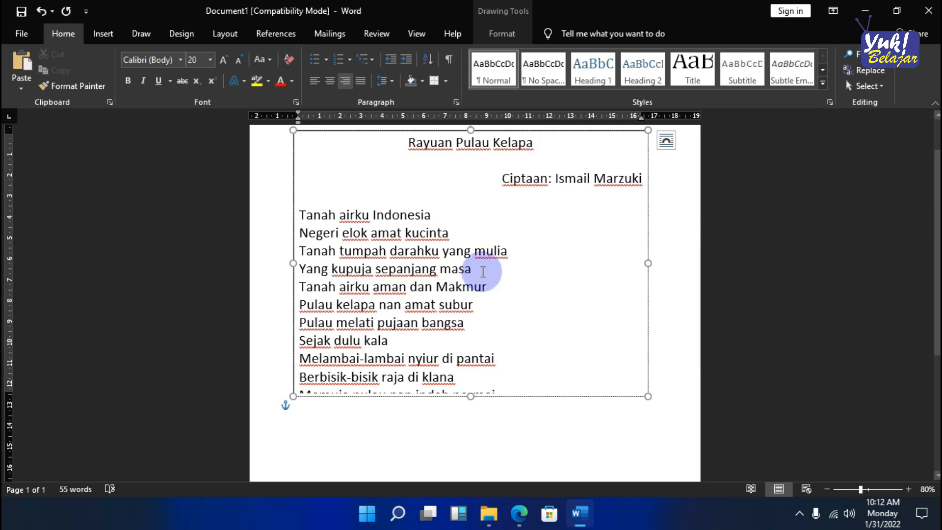
- Insert an empty line below "Yang kupuja sepanjang masa" and enlarge the text box to fit all the lyrics
{"action": "left_click", "coordinate": [483, 271]}
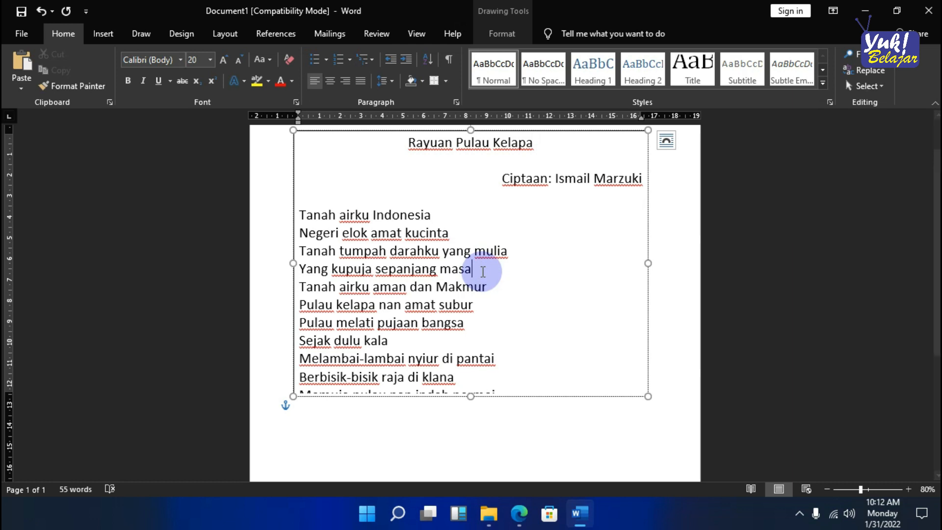
{"action": "key", "text": "Return"}
{"action": "scroll", "coordinate": [488, 275], "scroll_direction": "down", "scroll_amount": 1}
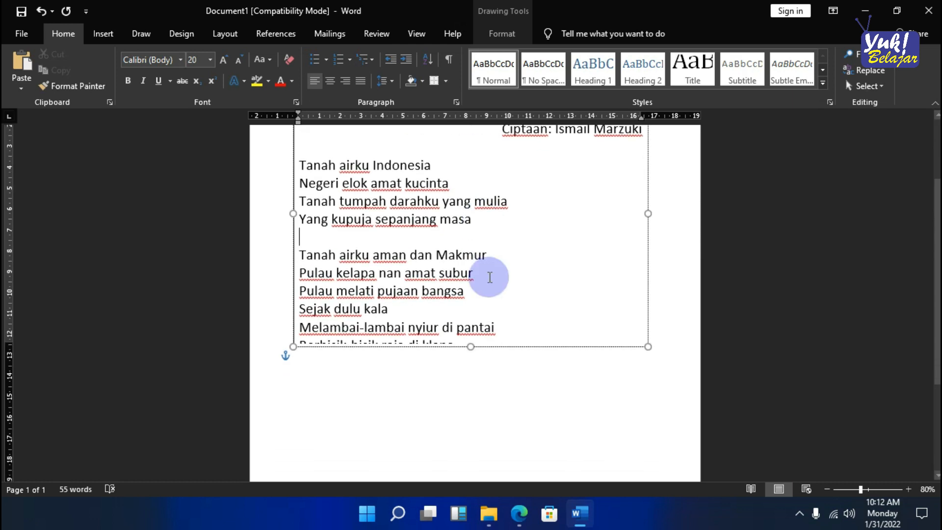
{"action": "scroll", "coordinate": [556, 282], "scroll_direction": "up", "scroll_amount": 1}
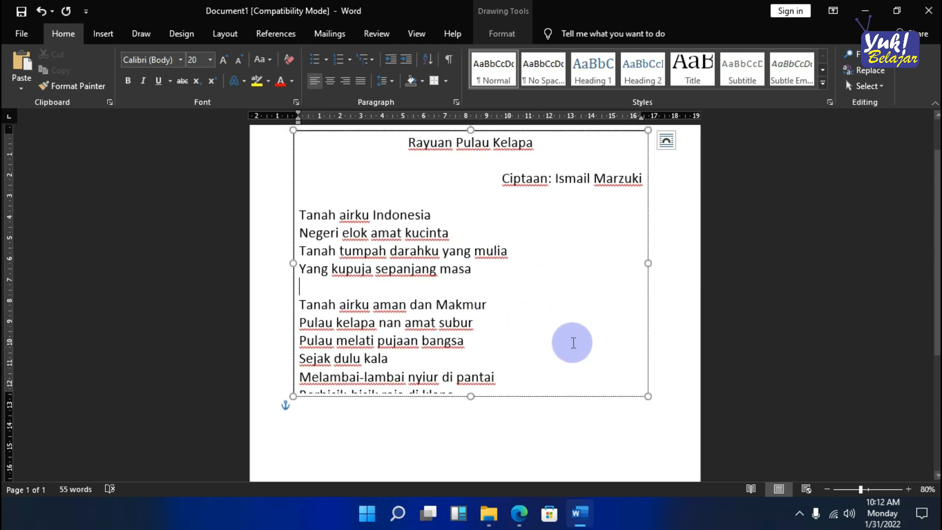
{"action": "left_click_drag", "start_coordinate": [643, 400], "coordinate": [660, 420]}
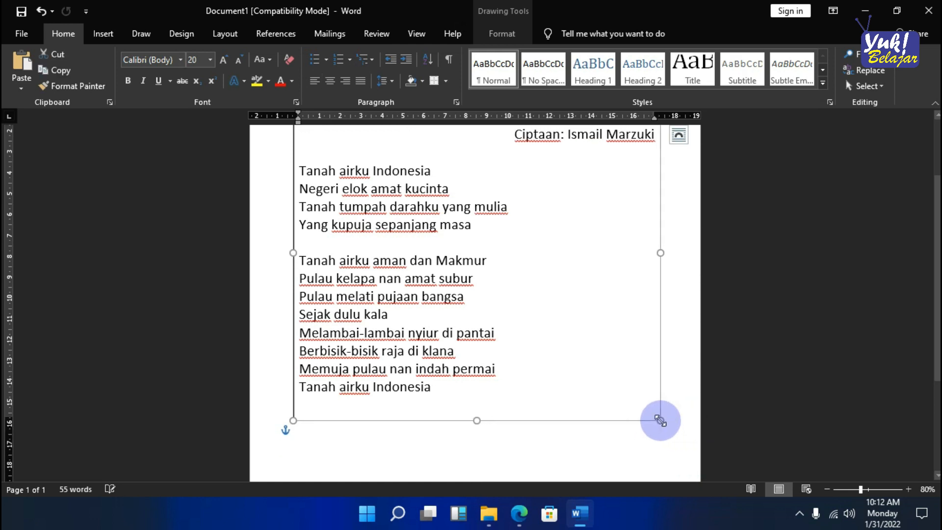
- Insert an empty line below "Sejak dulu kala" and indent the four lines of the second verse by one level
{"action": "left_click", "coordinate": [390, 314]}
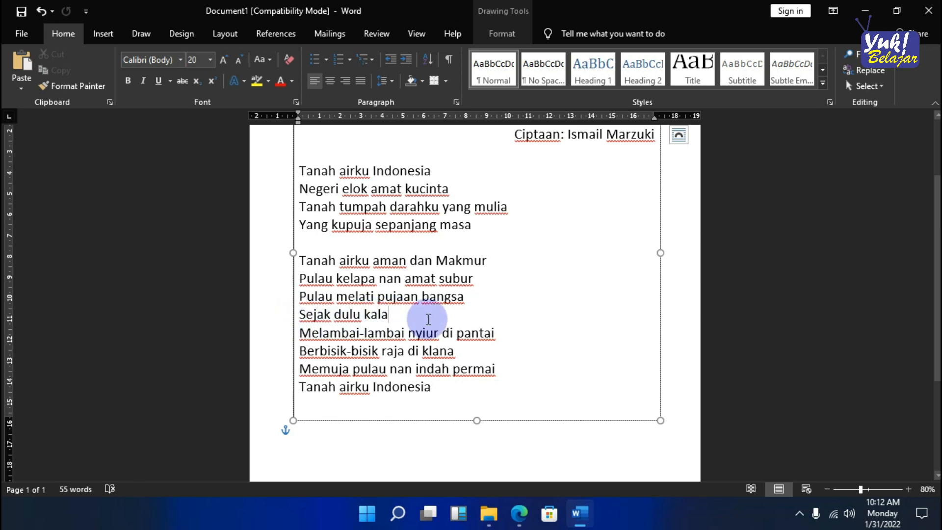
{"action": "key", "text": "Return"}
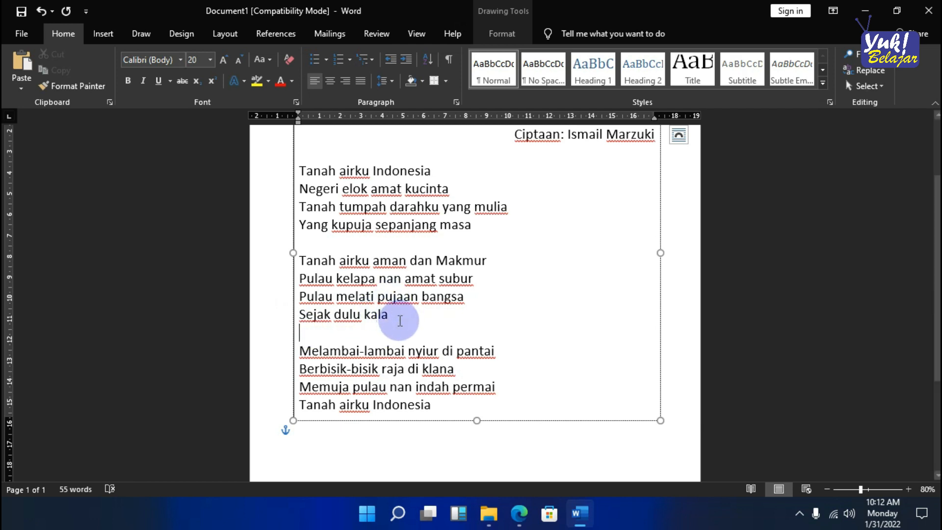
{"action": "left_click_drag", "start_coordinate": [390, 317], "coordinate": [297, 262]}
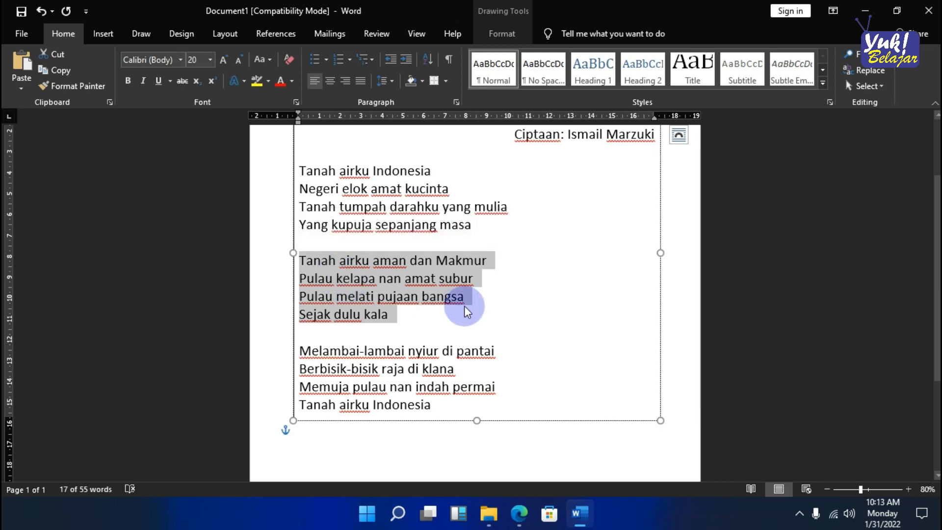
{"action": "key", "text": "ctrl+m"}
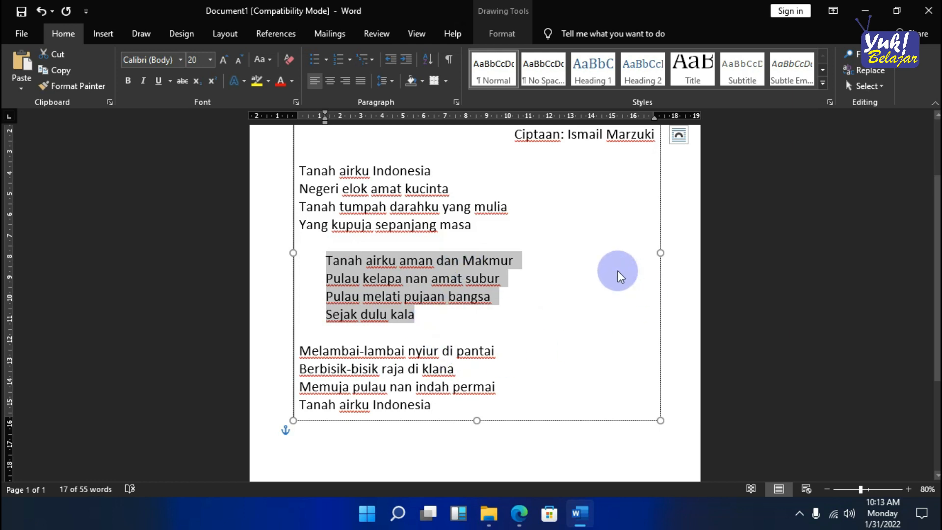
- Set the font of the title "Rayuan Pulau Kelapa" to Allema
{"action": "scroll", "coordinate": [617, 270], "scroll_direction": "up", "scroll_amount": 1}
{"action": "scroll", "coordinate": [617, 270], "scroll_direction": "up", "scroll_amount": 3}
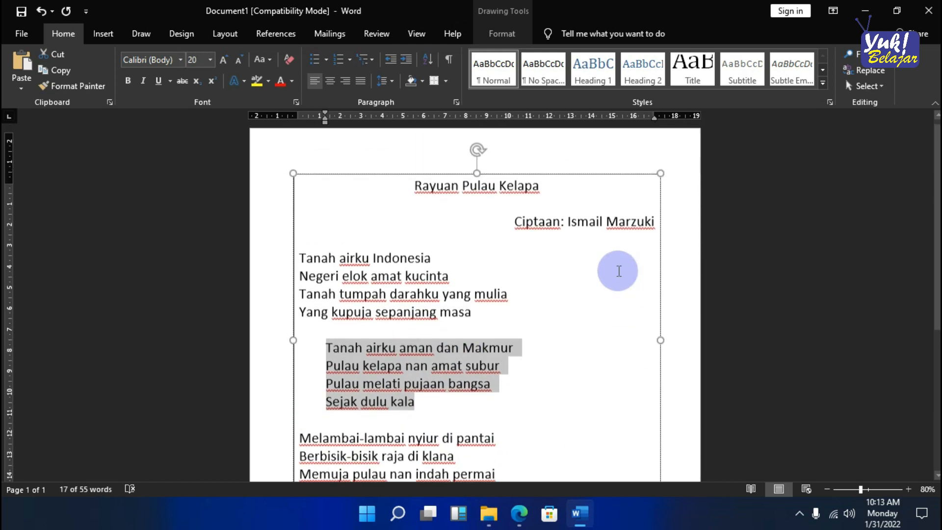
{"action": "left_click", "coordinate": [558, 195]}
{"action": "left_click_drag", "start_coordinate": [557, 195], "coordinate": [399, 191]}
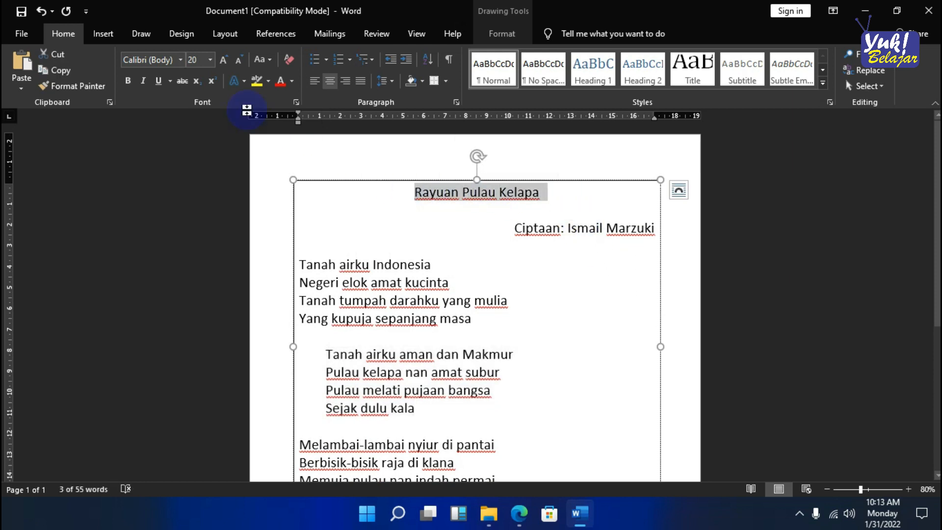
{"action": "left_click", "coordinate": [179, 61]}
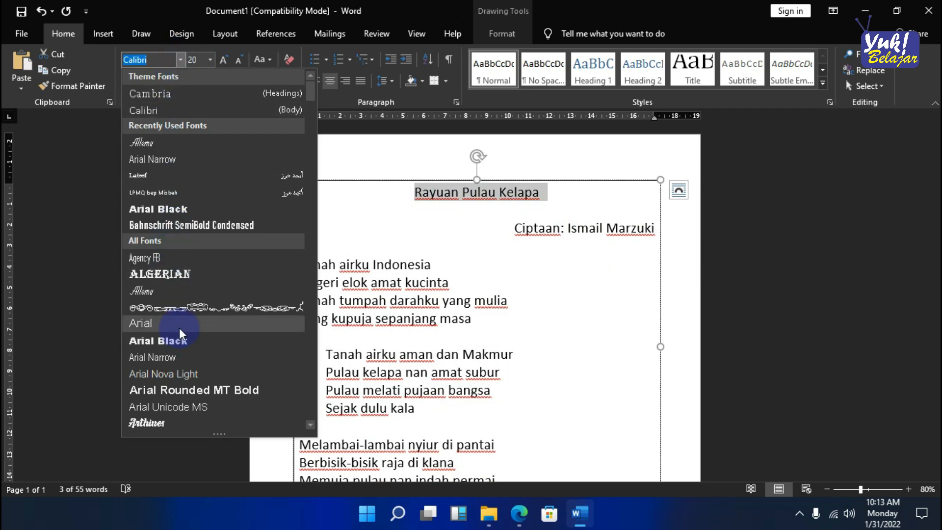
{"action": "left_click", "coordinate": [173, 143]}
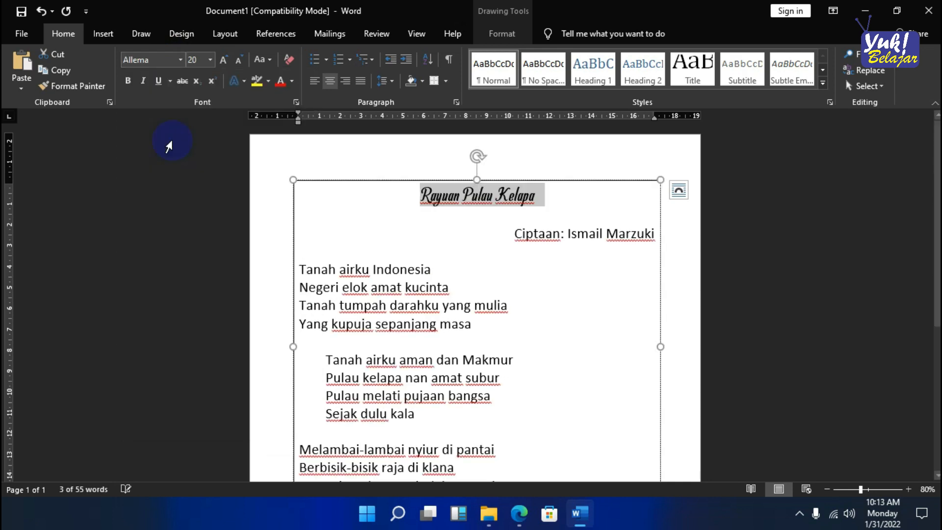
- Set the font of the composer line below the title to Arial Narrow
{"action": "left_click_drag", "start_coordinate": [515, 233], "coordinate": [644, 239]}
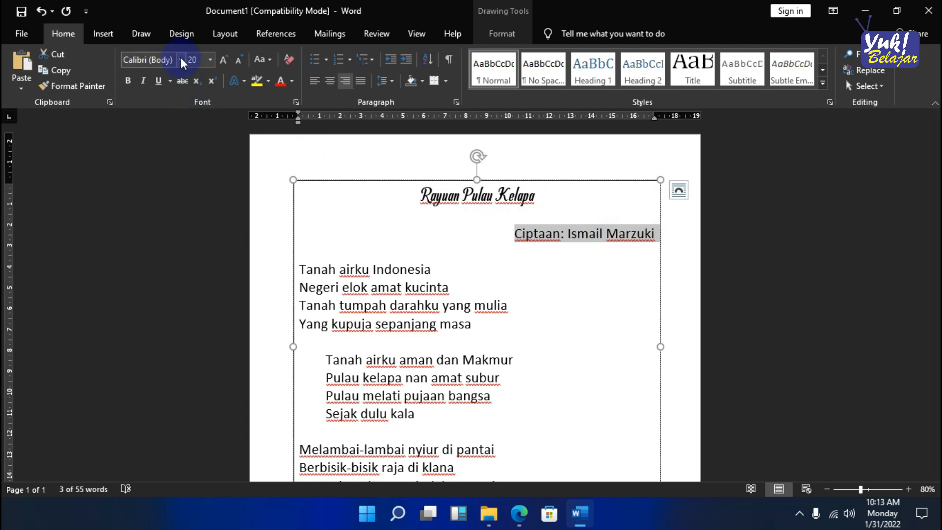
{"action": "left_click", "coordinate": [181, 59]}
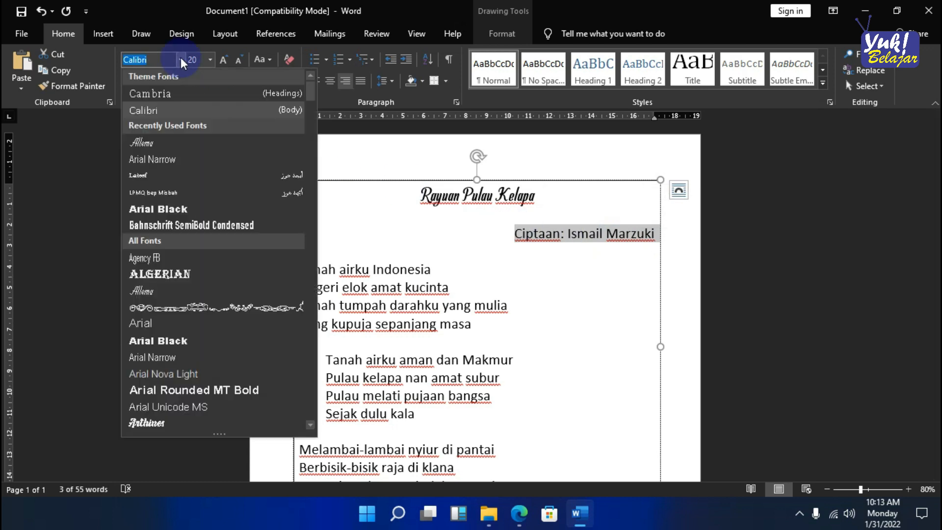
{"action": "left_click", "coordinate": [161, 158]}
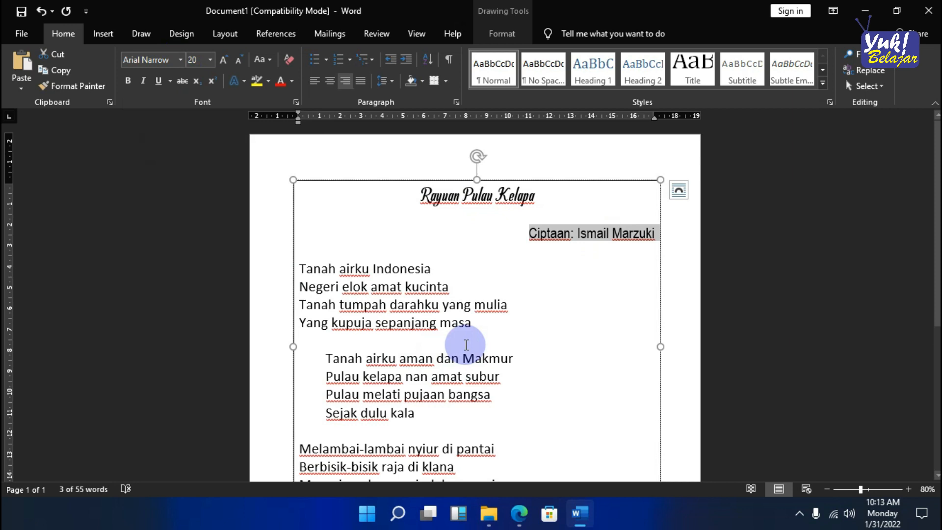
{"action": "scroll", "coordinate": [414, 277], "scroll_direction": "down", "scroll_amount": 1}
{"action": "left_click", "coordinate": [362, 222]}
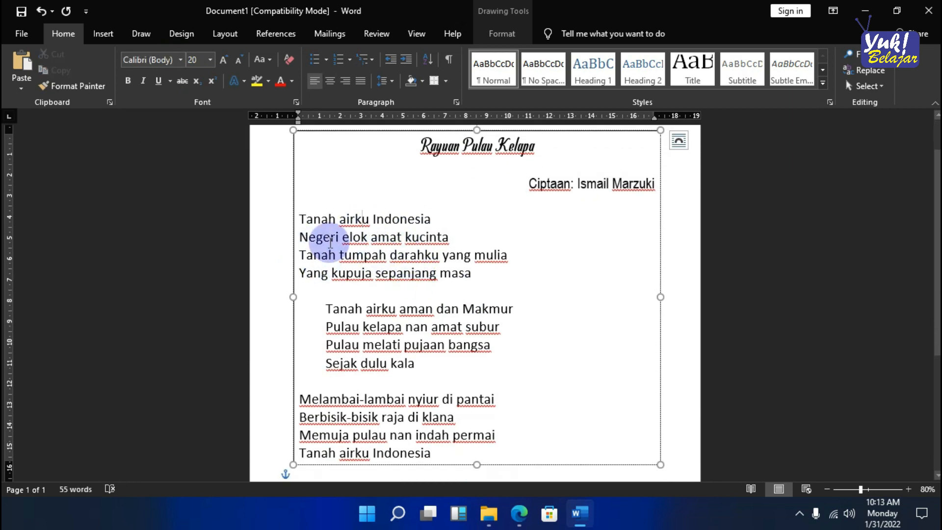
{"action": "left_click_drag", "start_coordinate": [301, 218], "coordinate": [452, 455]}
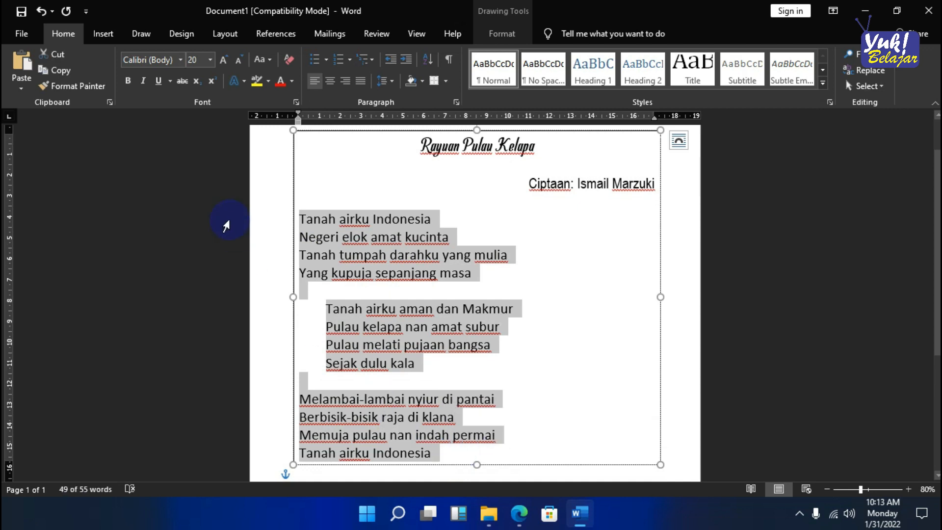
{"action": "left_click", "coordinate": [181, 59]}
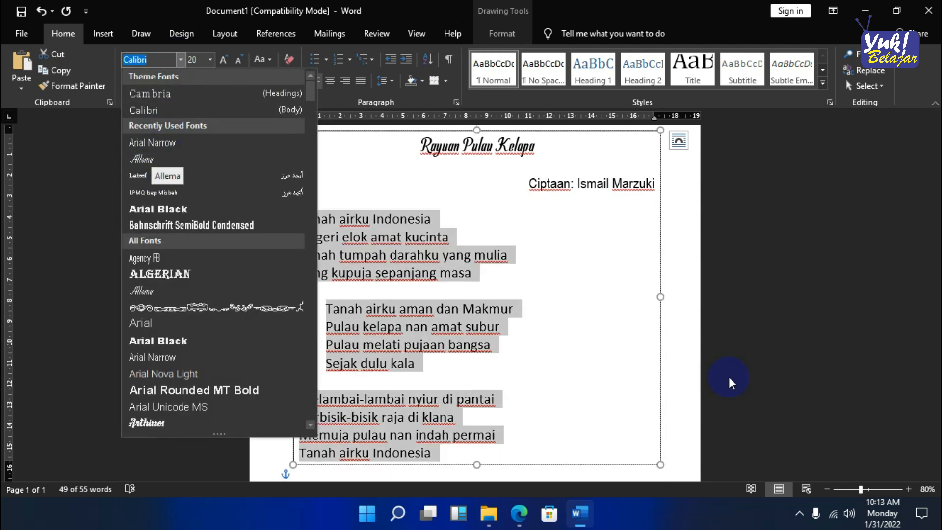
{"action": "left_click", "coordinate": [592, 334]}
{"action": "left_click", "coordinate": [592, 334]}
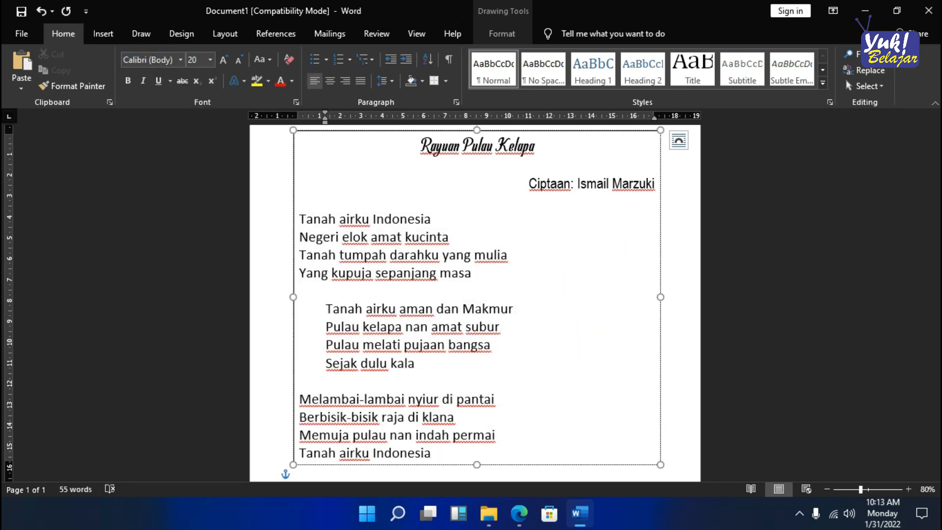
{"action": "key", "text": "alt+Tab"}
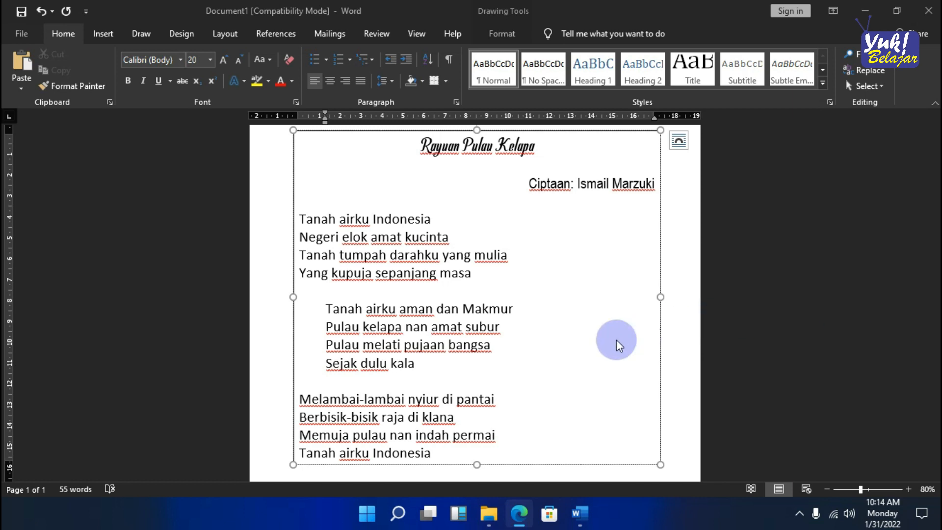
{"action": "left_click", "coordinate": [571, 332]}
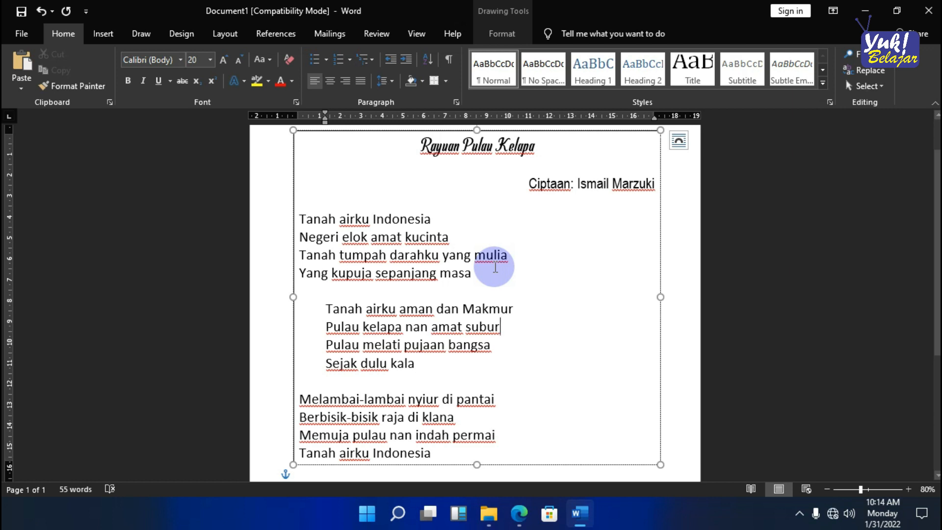
- Connect the computer to the SIT AL-MADINAH Wi-Fi network
{"action": "left_click", "coordinate": [839, 524]}
{"action": "left_click", "coordinate": [777, 172]}
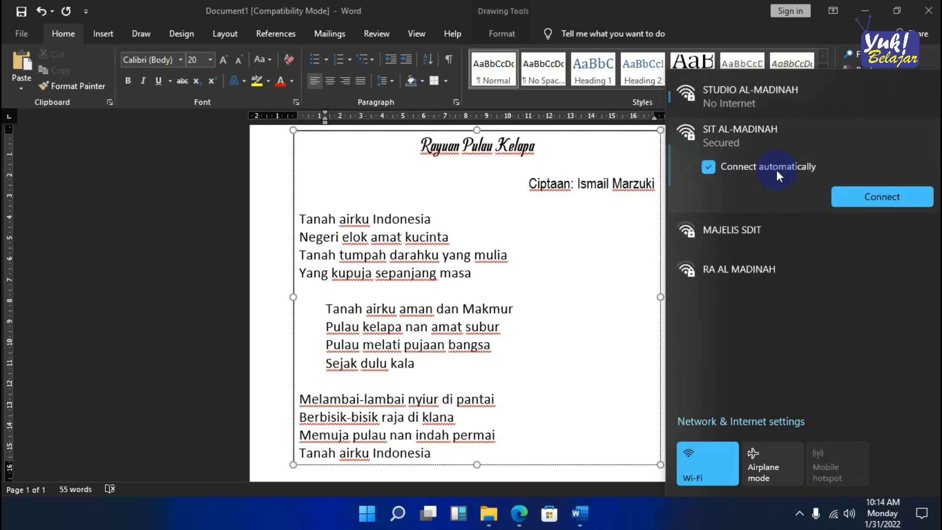
{"action": "left_click", "coordinate": [869, 201]}
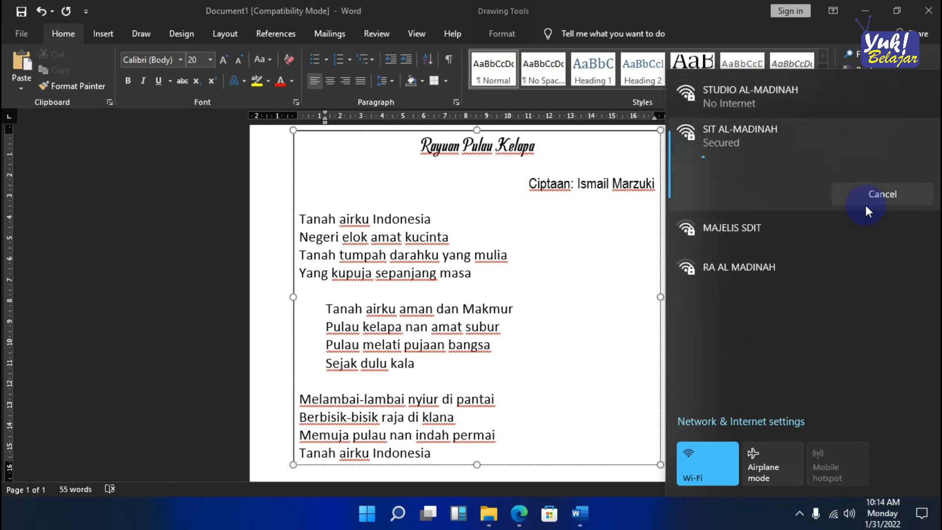
{"action": "left_click", "coordinate": [573, 348]}
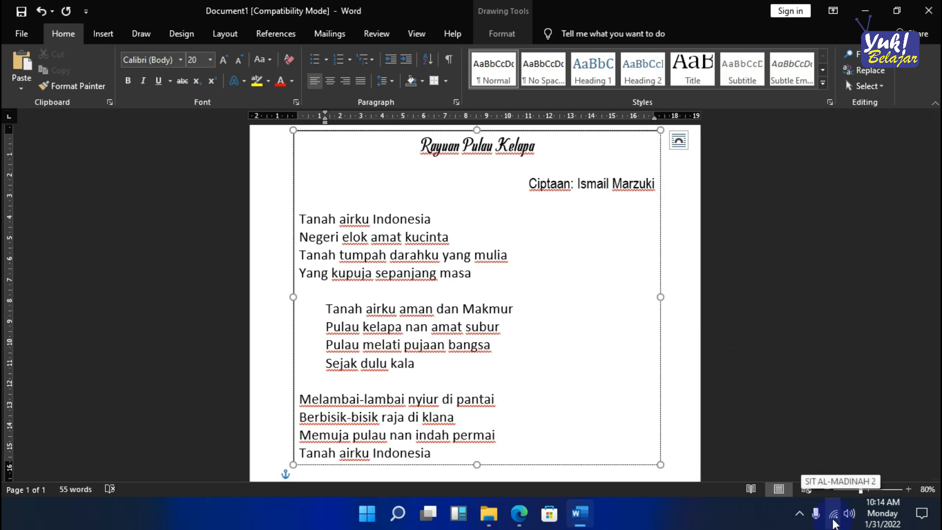
{"action": "left_click_drag", "start_coordinate": [941, 147], "coordinate": [416, 2]}
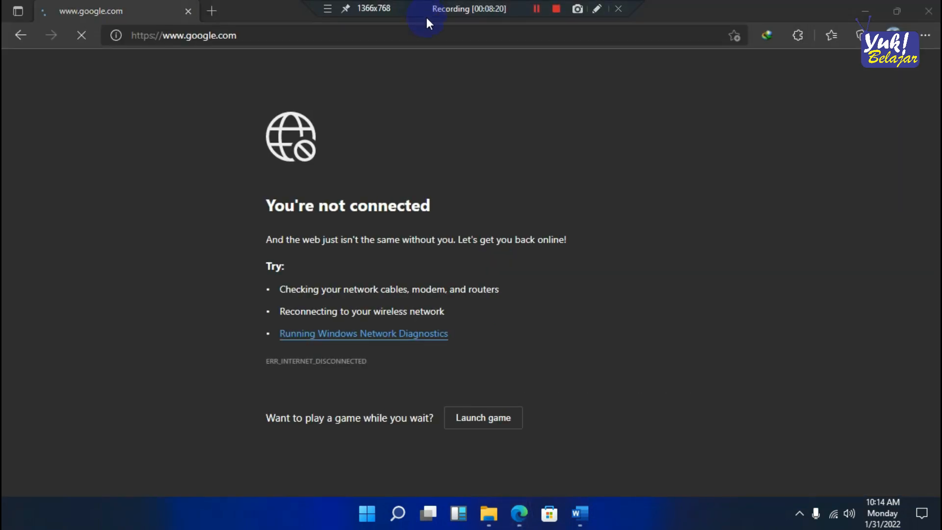
{"action": "left_click", "coordinate": [355, 43]}
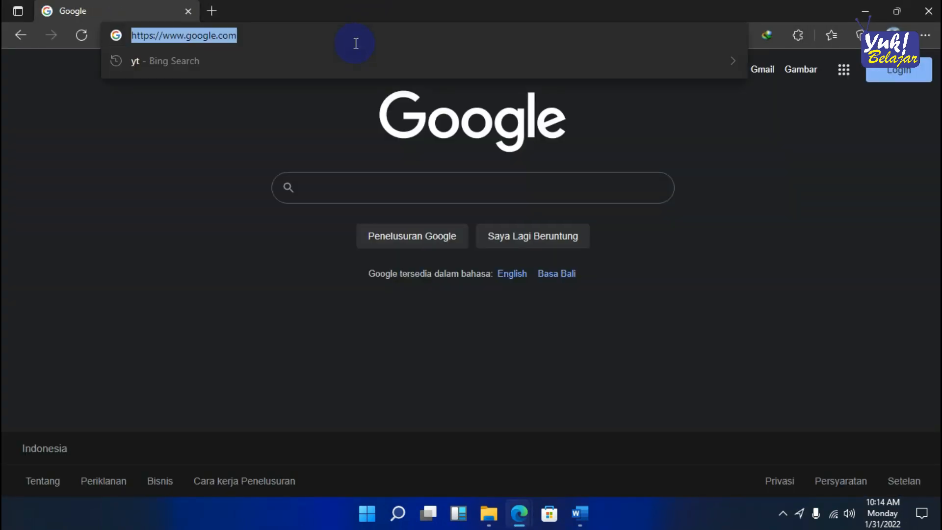
{"action": "key", "text": "Return"}
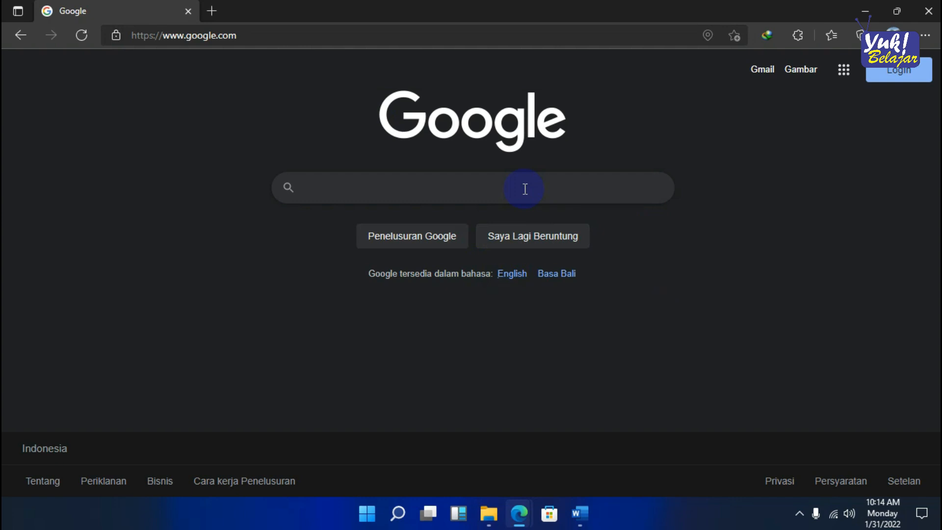
- Search Google for "pulau kelapa hd" and show the image results
{"action": "type", "text": "pulau "}
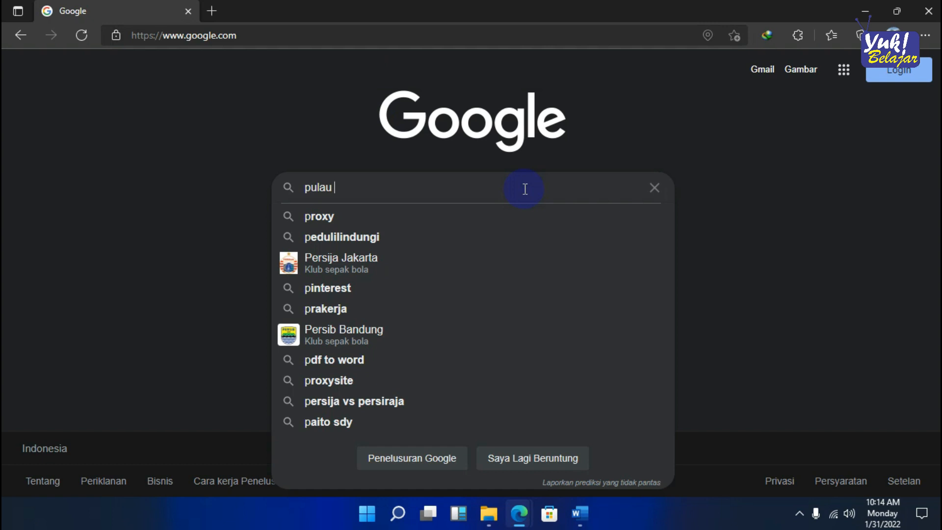
{"action": "type", "text": "kelapa hd"}
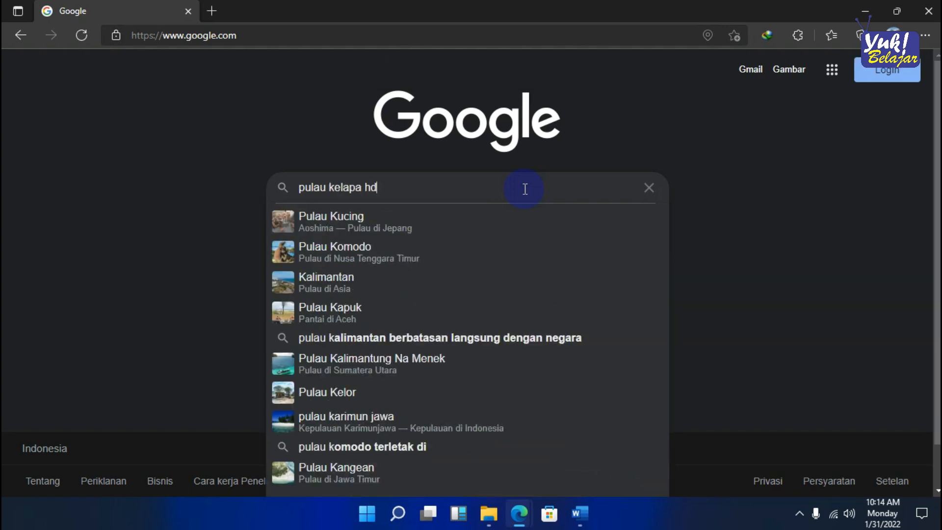
{"action": "key", "text": "Return"}
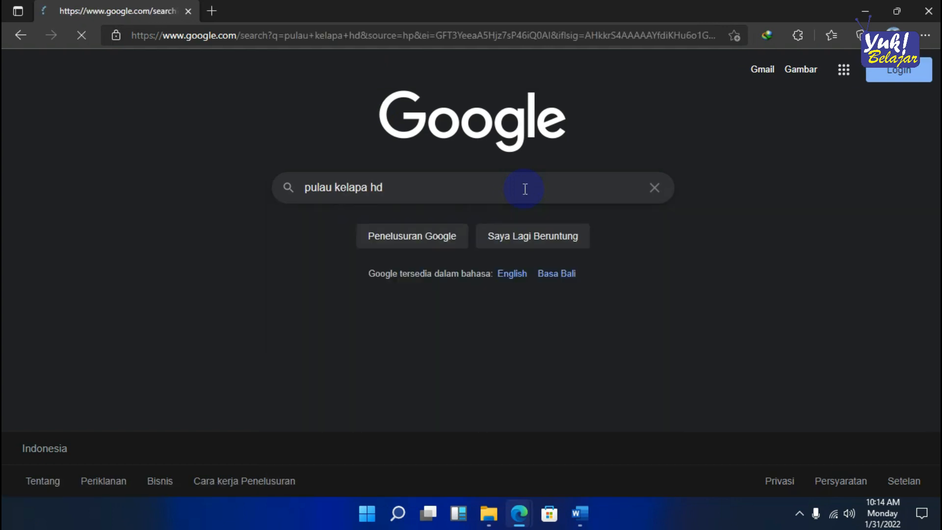
{"action": "left_click", "coordinate": [234, 131]}
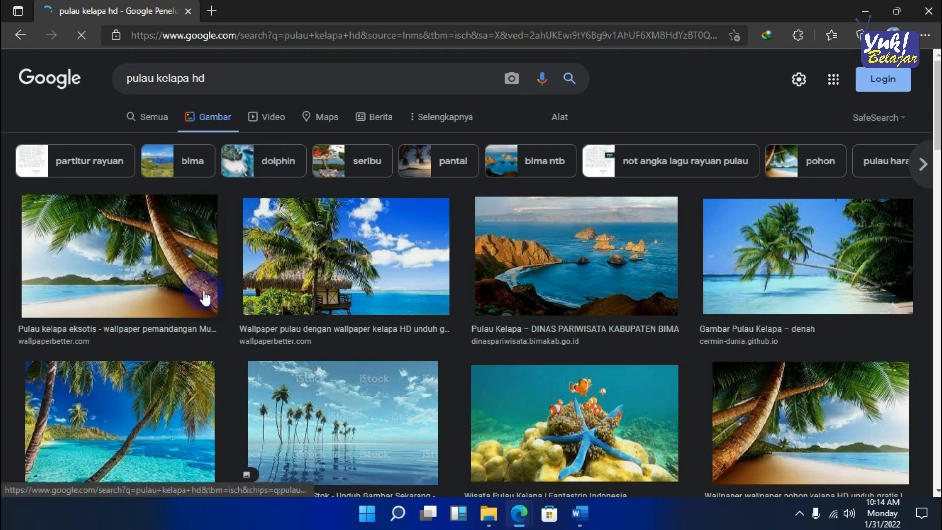
- Browse the image results and open the preview of the "Pulau kelapa eksotis" beach picture from wallpaperbetter.com
{"action": "scroll", "coordinate": [632, 295], "scroll_direction": "down", "scroll_amount": 2}
{"action": "scroll", "coordinate": [634, 287], "scroll_direction": "down", "scroll_amount": 2}
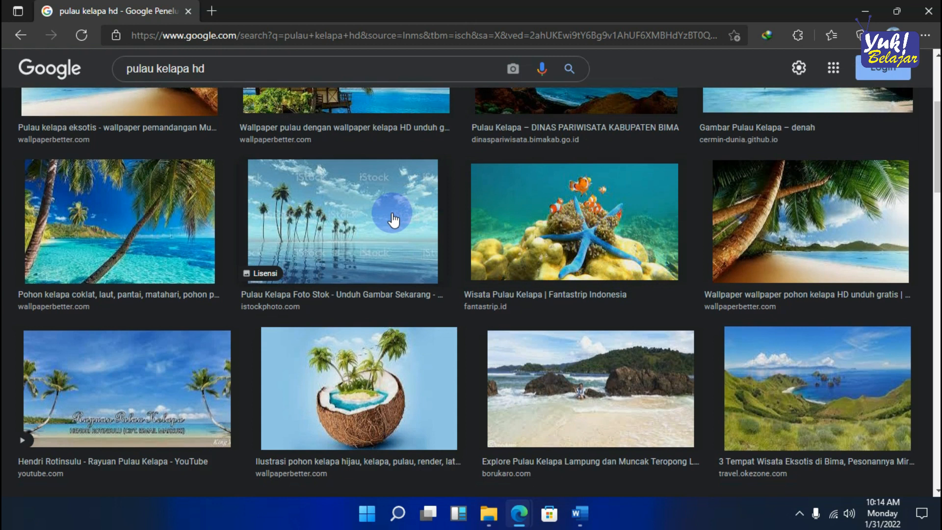
{"action": "scroll", "coordinate": [400, 237], "scroll_direction": "up", "scroll_amount": 3}
{"action": "scroll", "coordinate": [399, 237], "scroll_direction": "up", "scroll_amount": 1}
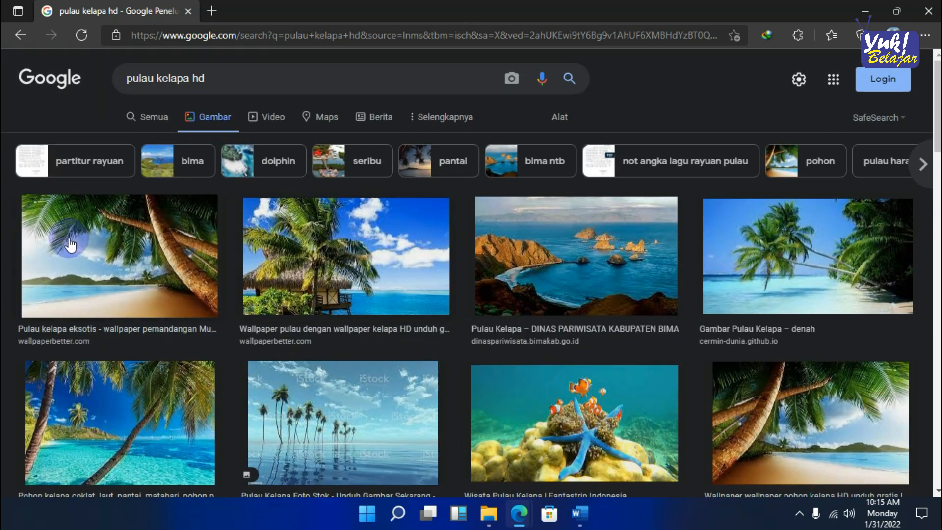
{"action": "left_click", "coordinate": [118, 255]}
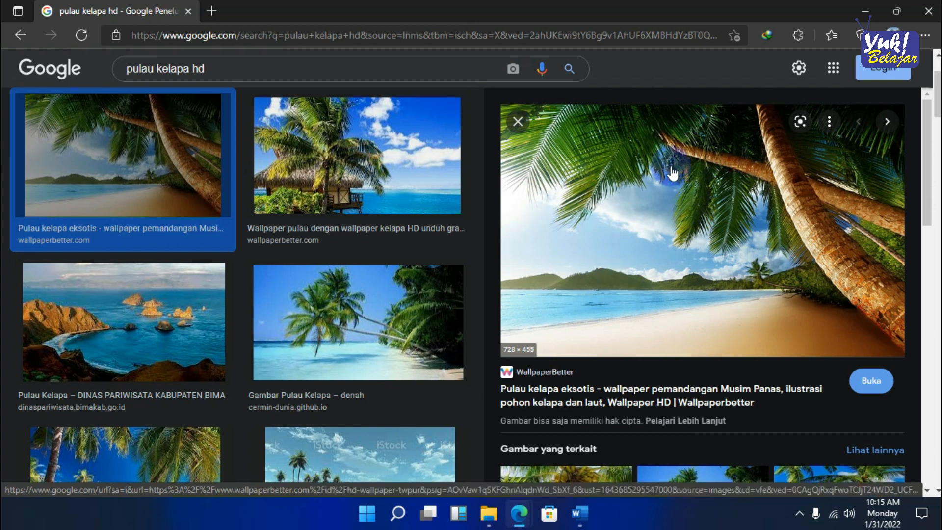
- Save the previewed image to the Pictures folder as a JPEG named "pulau kelapa hd"
{"action": "right_click", "coordinate": [668, 167]}
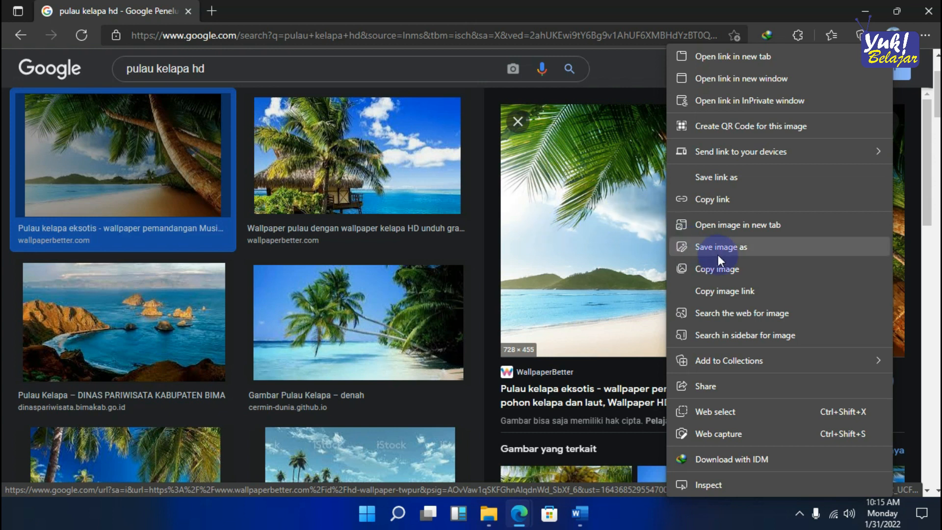
{"action": "left_click", "coordinate": [728, 247]}
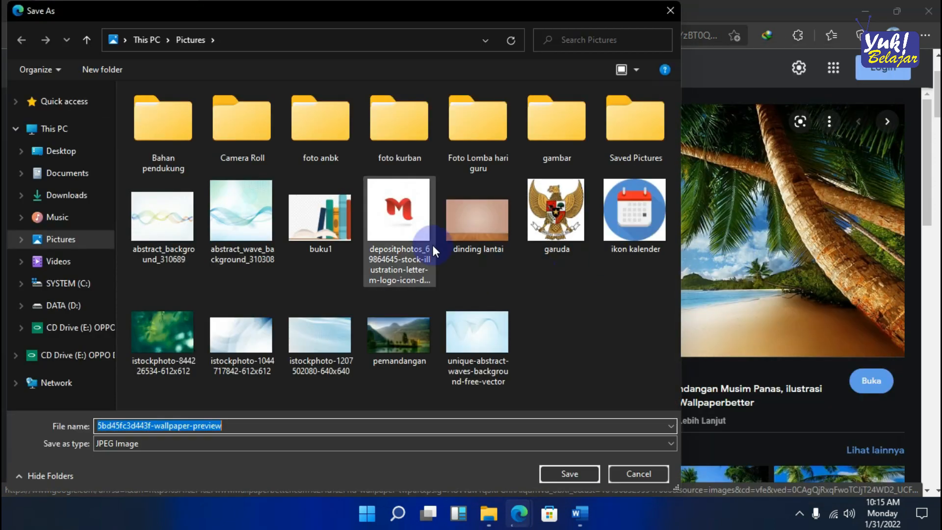
{"action": "left_click", "coordinate": [63, 241]}
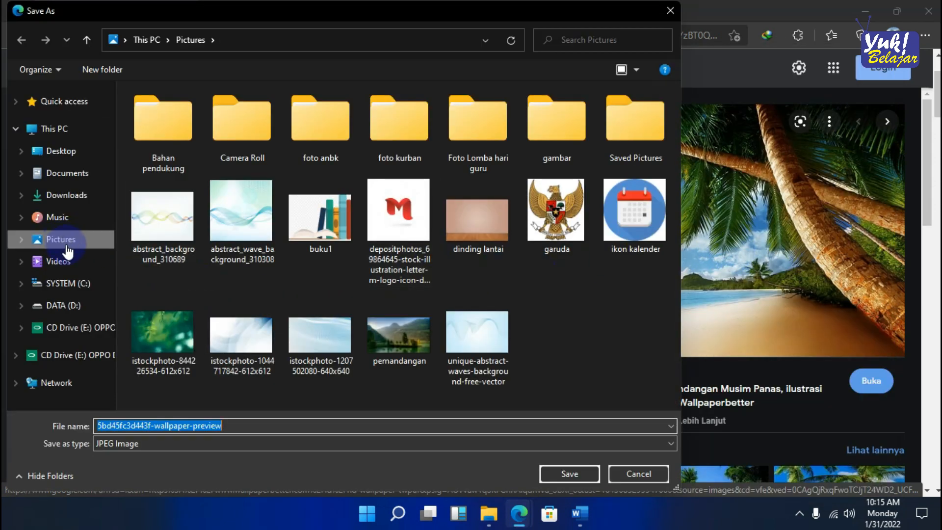
{"action": "left_click", "coordinate": [264, 431]}
{"action": "double_click", "coordinate": [260, 424]}
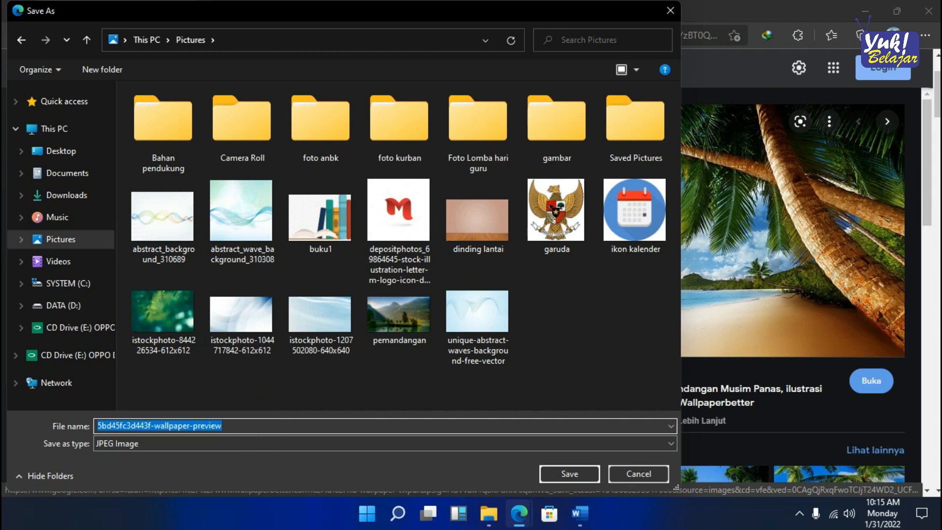
{"action": "type", "text": "pulau kelapa hd"}
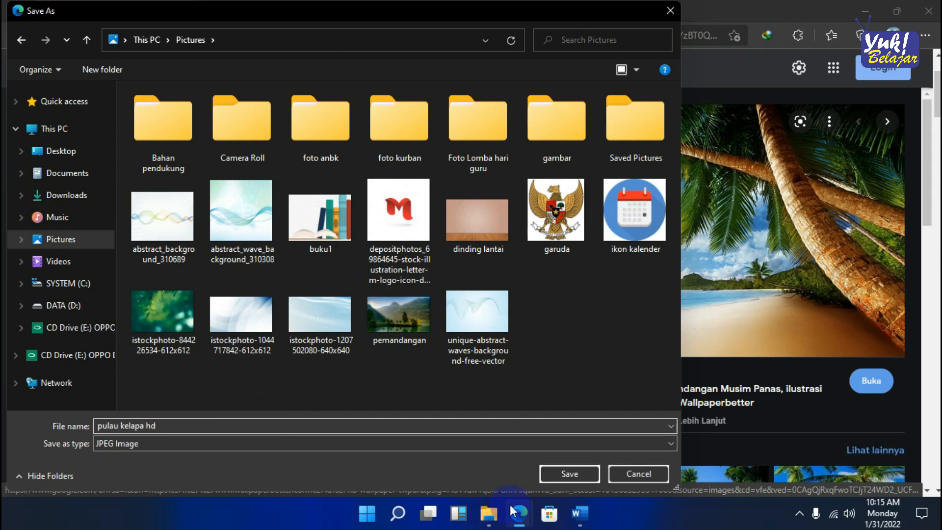
{"action": "left_click", "coordinate": [567, 474]}
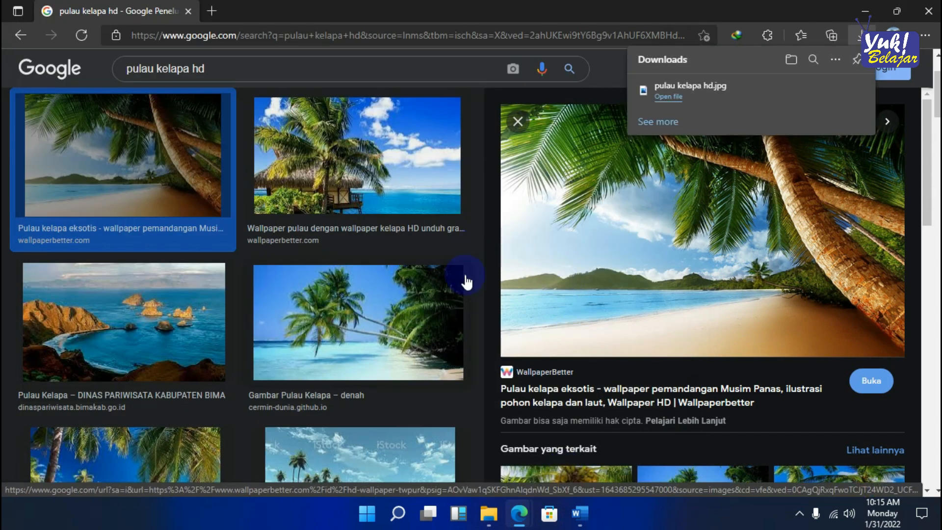
- Switch to the Word document and give the lyrics text box a picture or texture fill in its shape formatting
{"action": "mouse_move", "coordinate": [580, 515]}
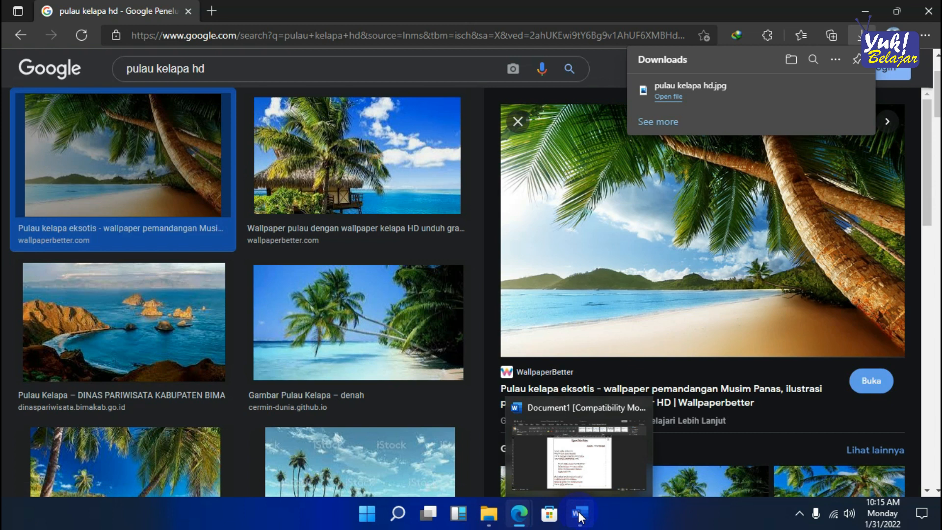
{"action": "left_click", "coordinate": [569, 453]}
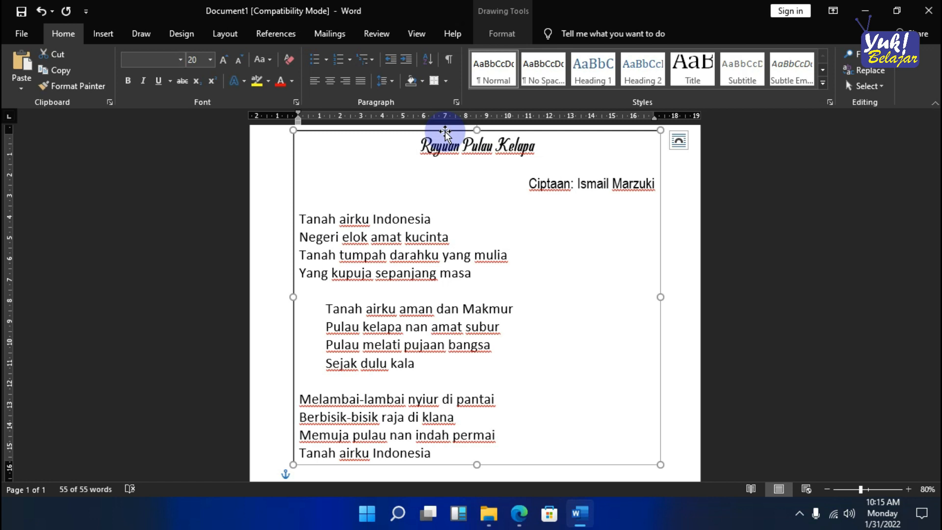
{"action": "right_click", "coordinate": [444, 131]}
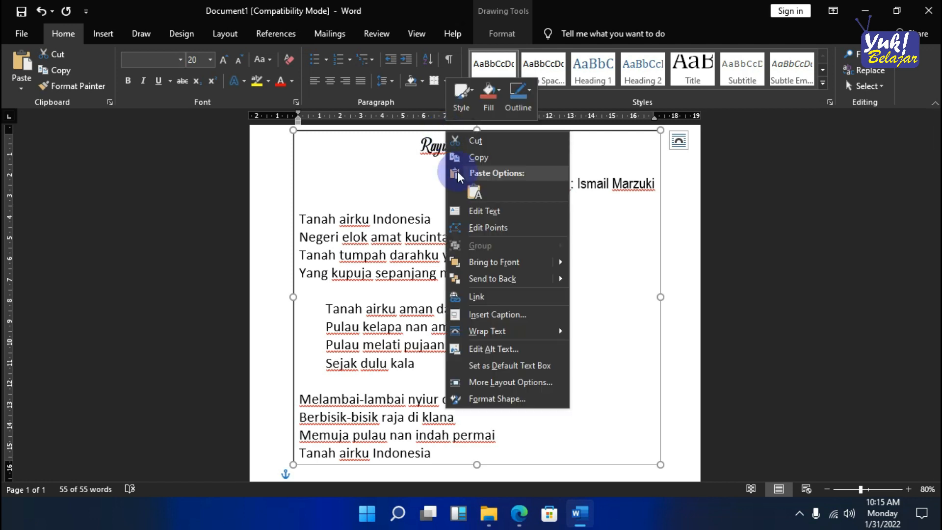
{"action": "left_click", "coordinate": [501, 399]}
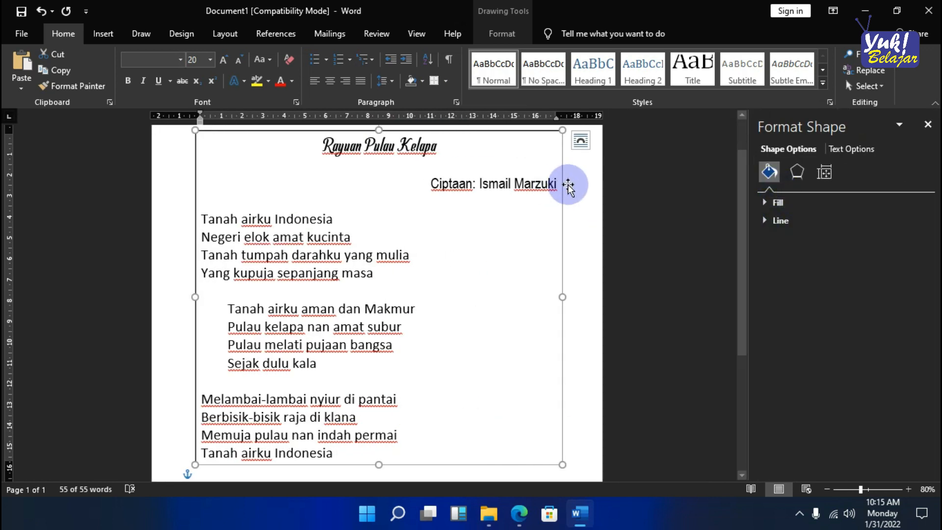
{"action": "left_click", "coordinate": [568, 201]}
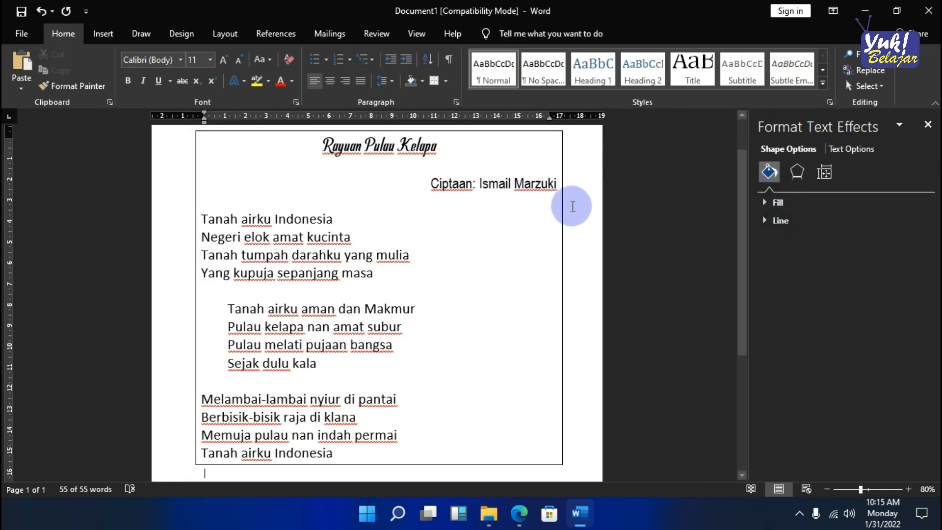
{"action": "left_click", "coordinate": [558, 136]}
{"action": "right_click", "coordinate": [558, 136]}
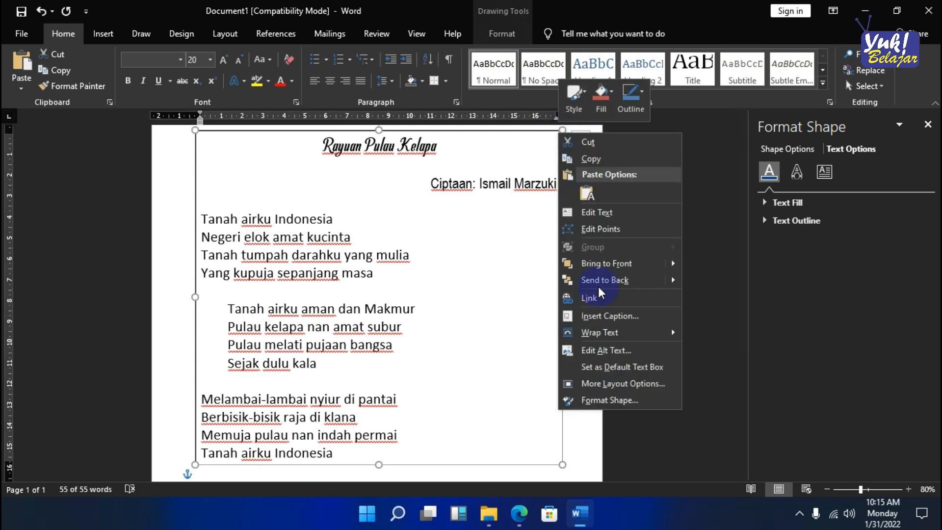
{"action": "left_click", "coordinate": [621, 402]}
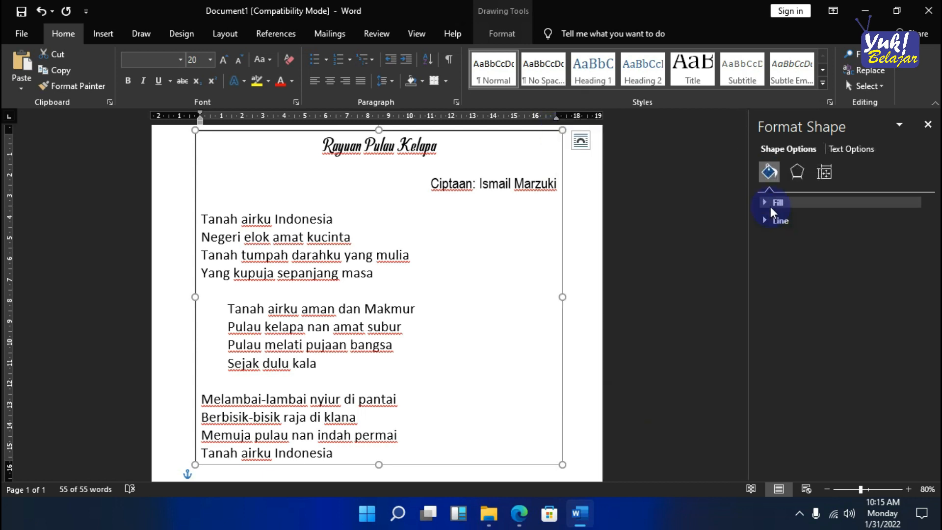
{"action": "left_click", "coordinate": [764, 203]}
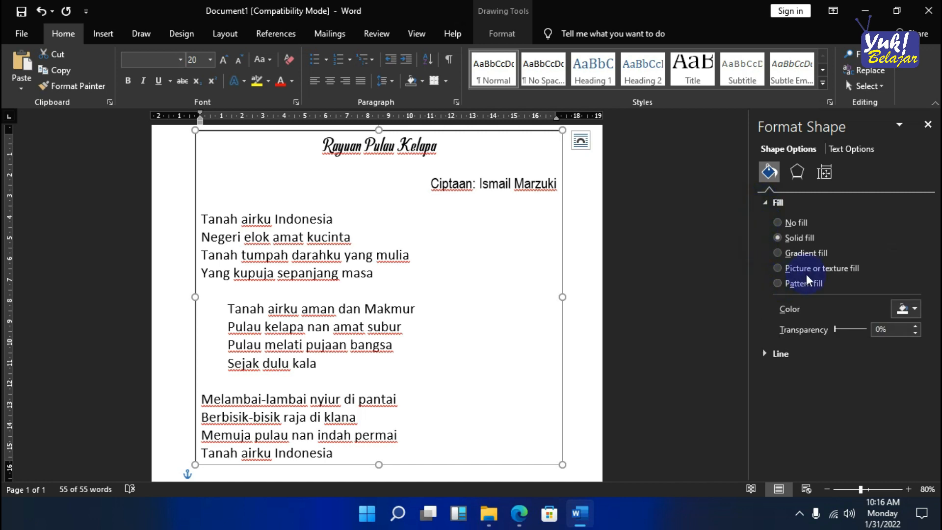
{"action": "left_click", "coordinate": [819, 268]}
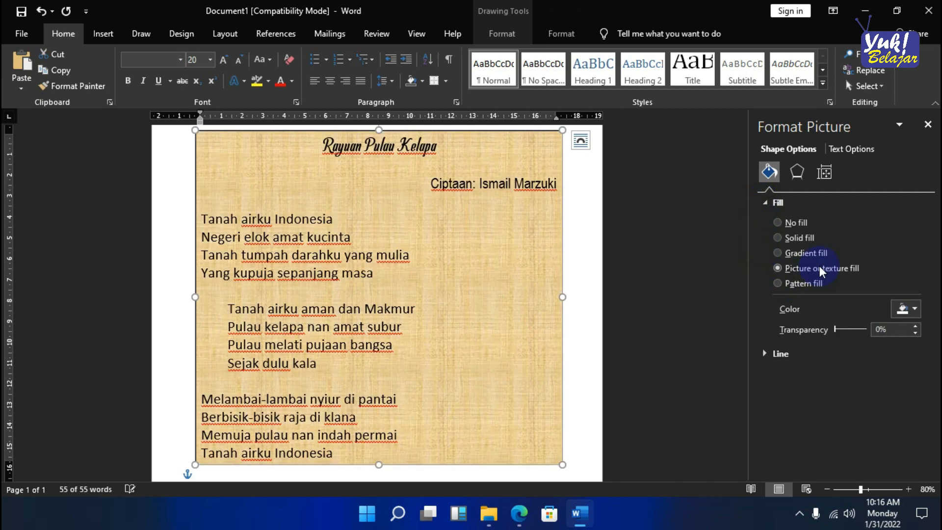
- Use the file "pulau kelapa hd" from the Pictures folder as the text box's fill picture
{"action": "left_click", "coordinate": [784, 328]}
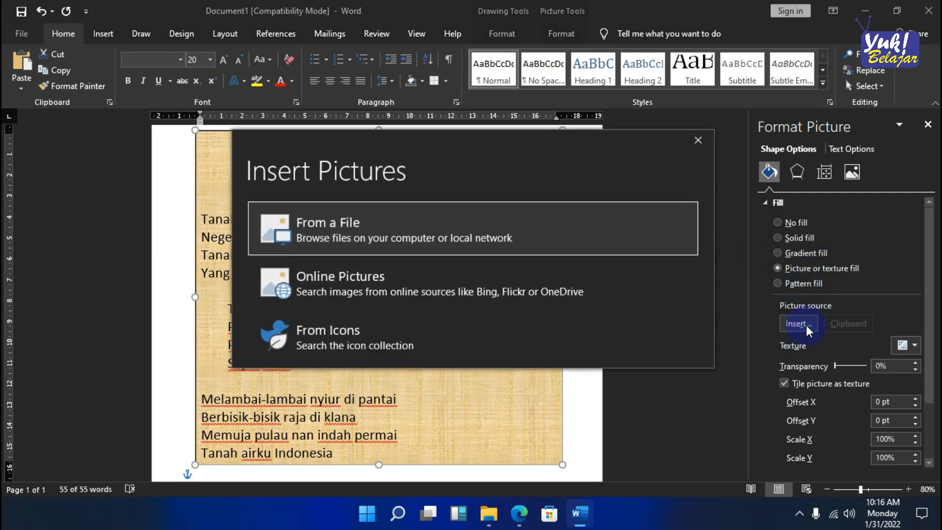
{"action": "left_click", "coordinate": [401, 237]}
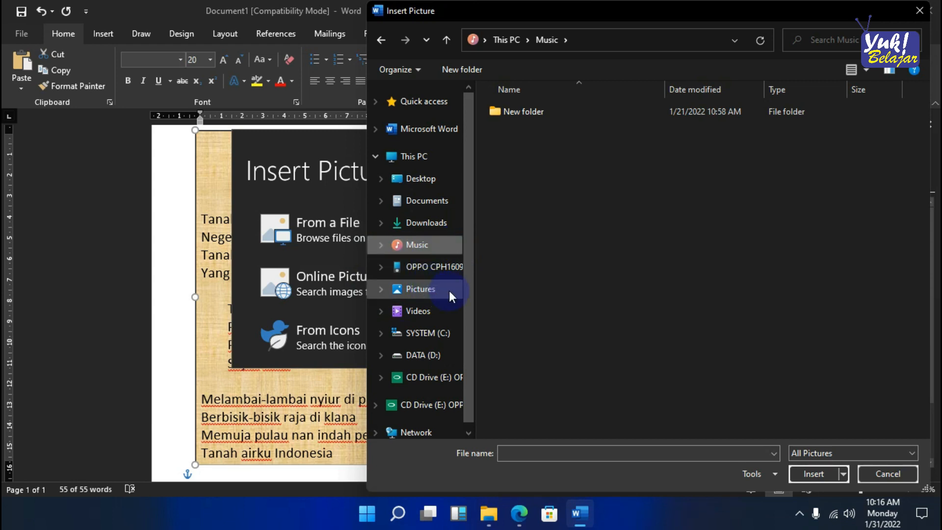
{"action": "left_click", "coordinate": [422, 290]}
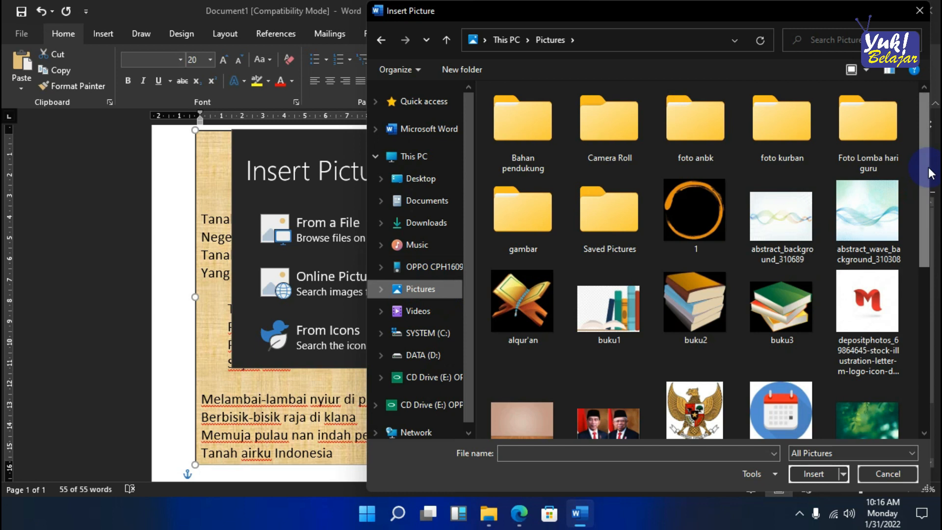
{"action": "left_click_drag", "start_coordinate": [926, 174], "coordinate": [905, 354]}
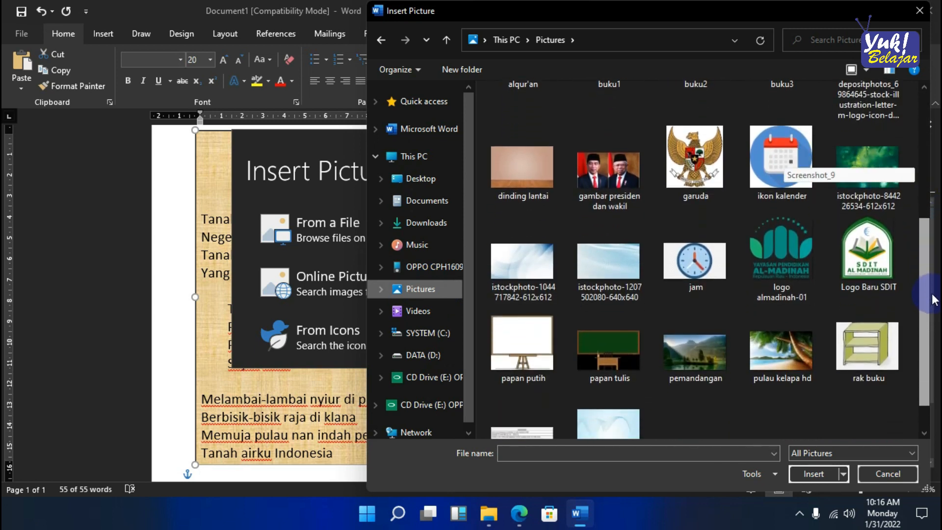
{"action": "left_click", "coordinate": [781, 361]}
{"action": "left_click", "coordinate": [829, 474]}
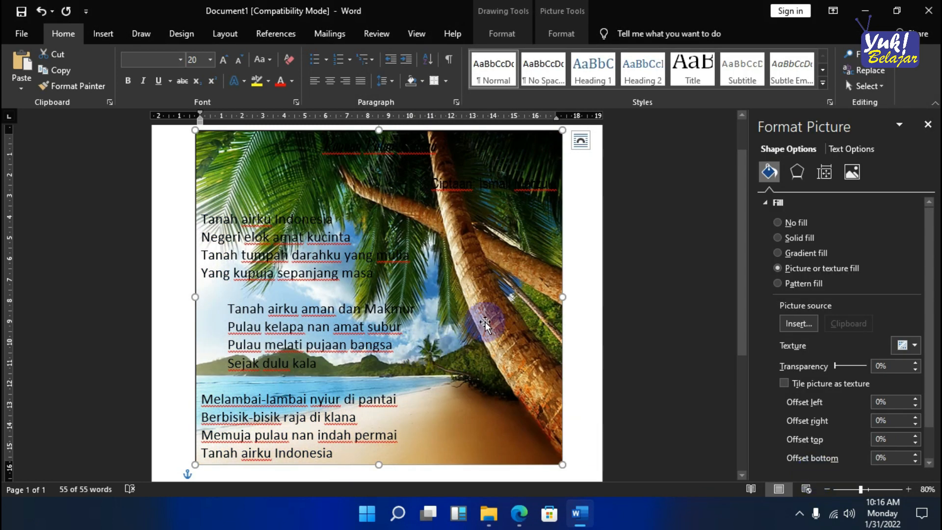
- Widen the lyrics text box so its right edge reaches about the 18 mark on the ruler
{"action": "scroll", "coordinate": [485, 327], "scroll_direction": "down", "scroll_amount": 1}
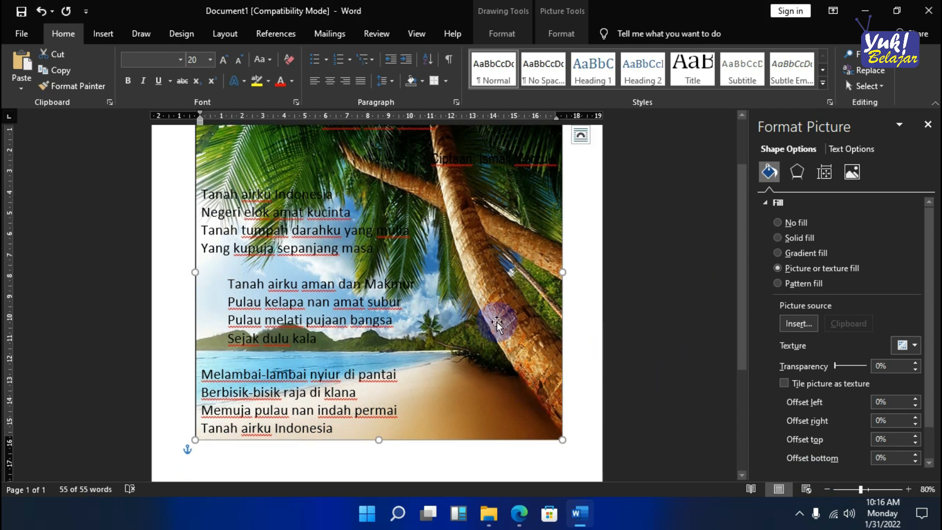
{"action": "scroll", "coordinate": [498, 321], "scroll_direction": "up", "scroll_amount": 2}
{"action": "scroll", "coordinate": [499, 288], "scroll_direction": "down", "scroll_amount": 2}
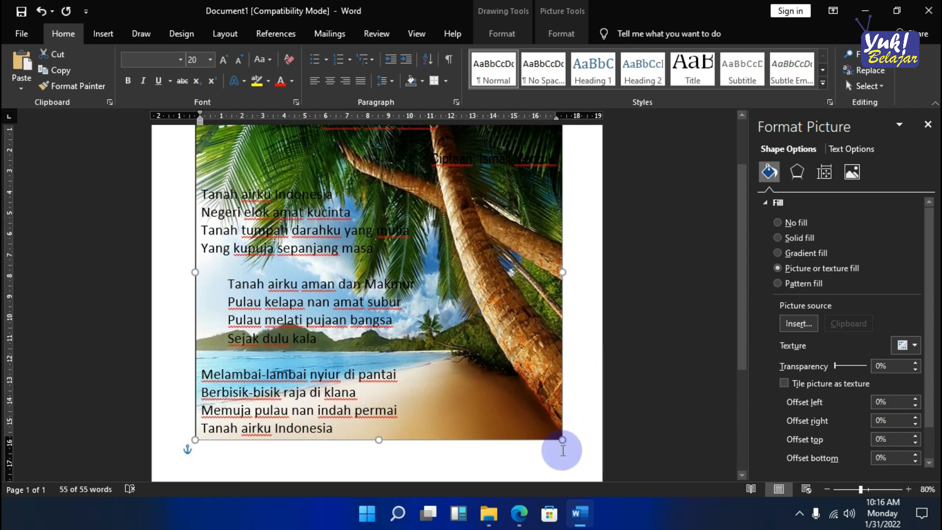
{"action": "mouse_move", "coordinate": [562, 439]}
{"action": "left_mouse_down"}
{"action": "mouse_move", "coordinate": [570, 446]}
{"action": "mouse_move", "coordinate": [576, 438]}
{"action": "left_mouse_up"}
{"action": "scroll", "coordinate": [483, 391], "scroll_direction": "up", "scroll_amount": 3}
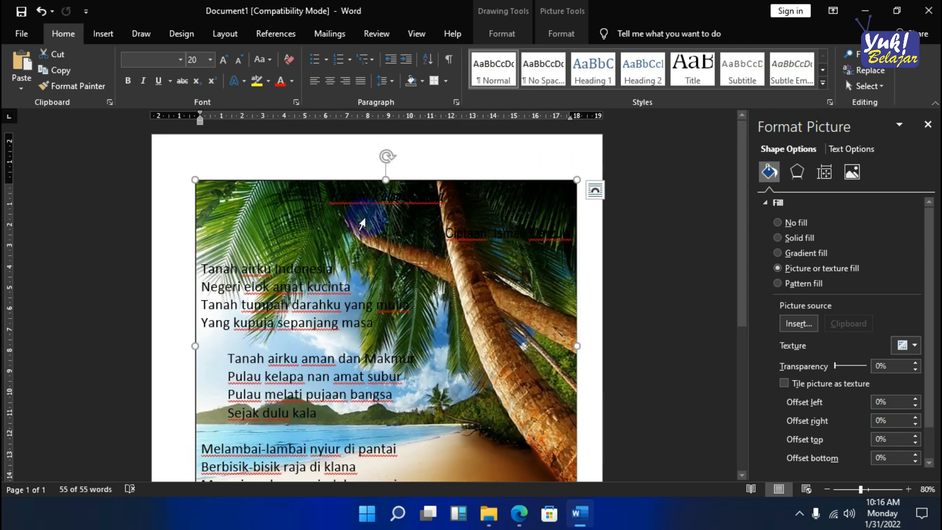
- Change the font colour of the title "Rayuan Pulau Kelapa" to standard yellow
{"action": "left_click", "coordinate": [467, 194]}
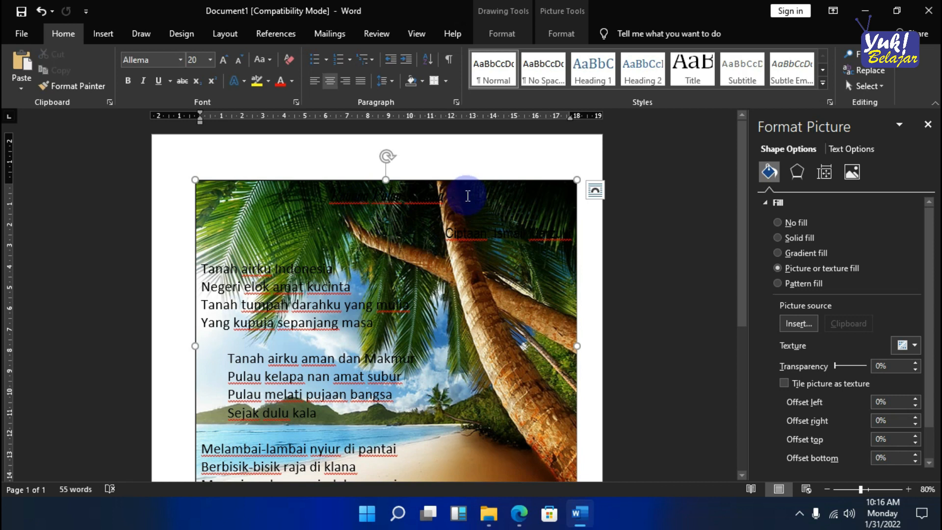
{"action": "triple_click", "coordinate": [318, 191]}
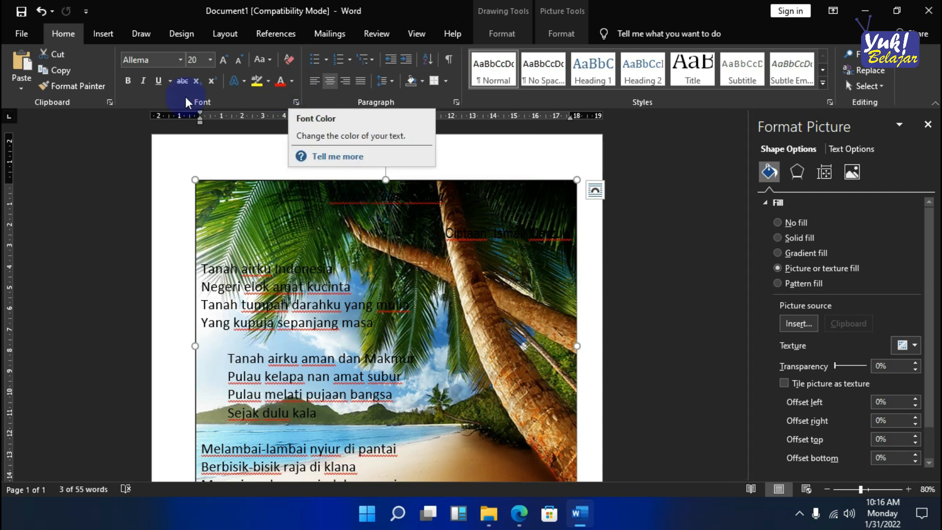
{"action": "left_click", "coordinate": [292, 85]}
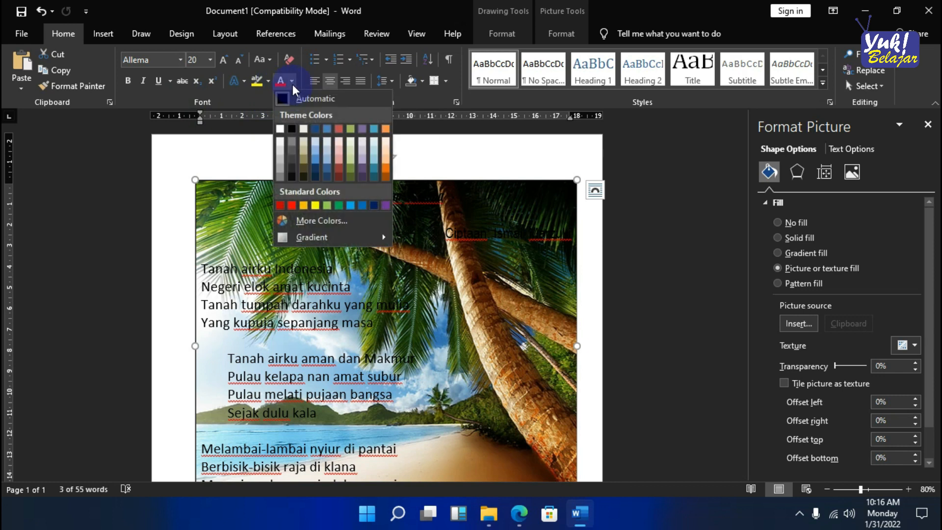
{"action": "left_click", "coordinate": [316, 206]}
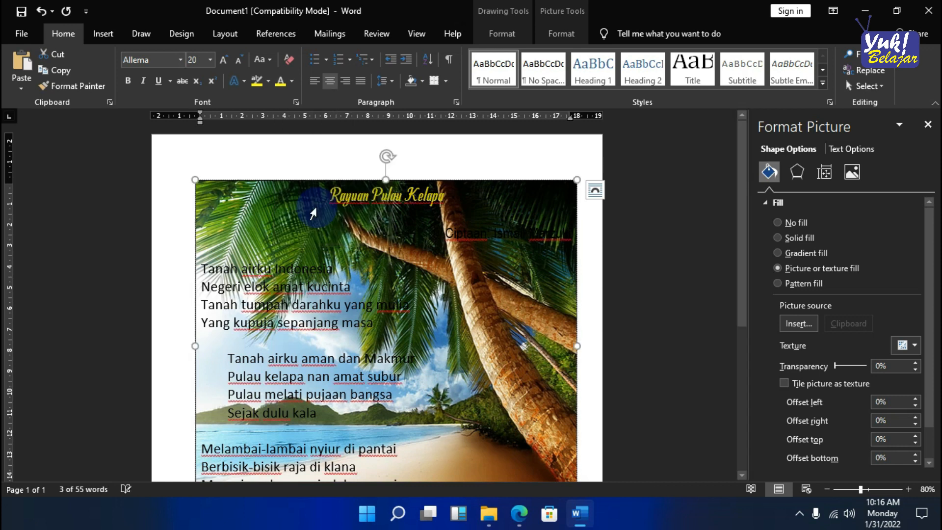
- Change the font colour of the composer line below the title to white
{"action": "left_click", "coordinate": [461, 228]}
{"action": "left_click_drag", "start_coordinate": [444, 231], "coordinate": [572, 242]}
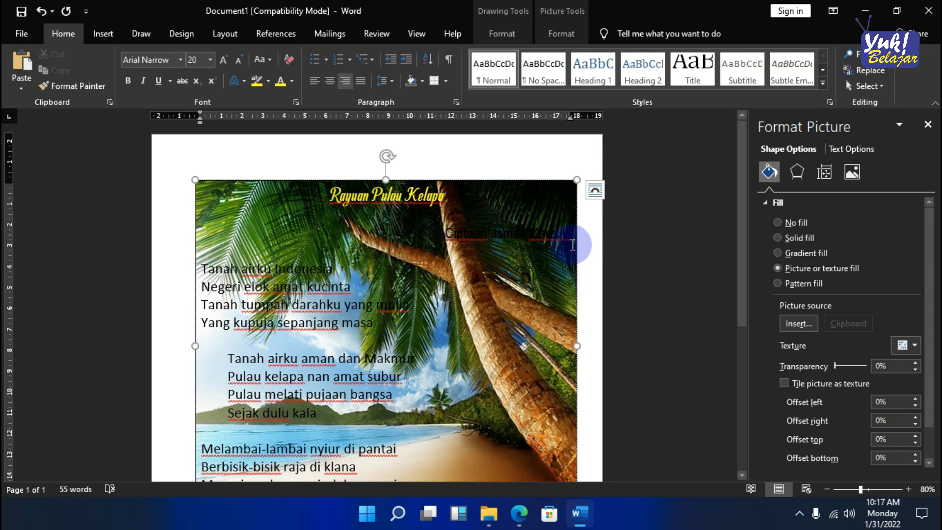
{"action": "left_click", "coordinate": [291, 82]}
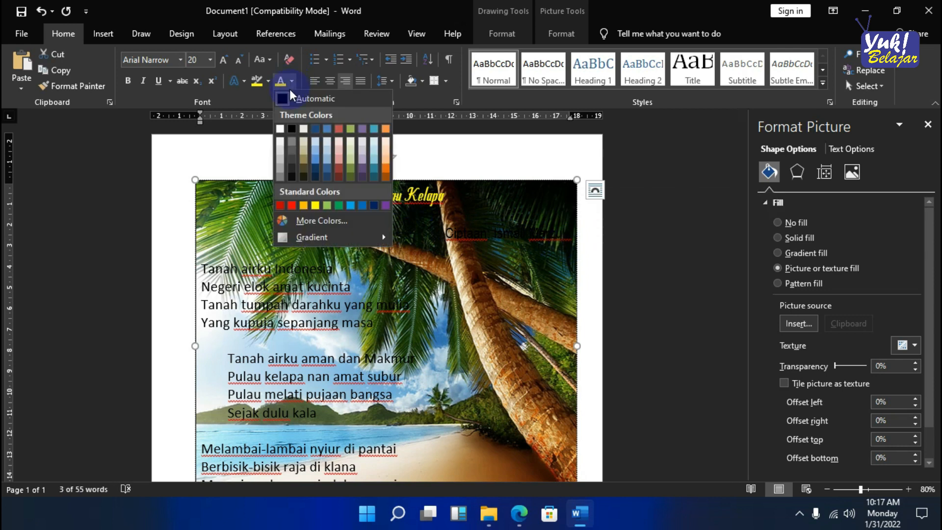
{"action": "left_click", "coordinate": [281, 128]}
{"action": "left_click", "coordinate": [470, 322]}
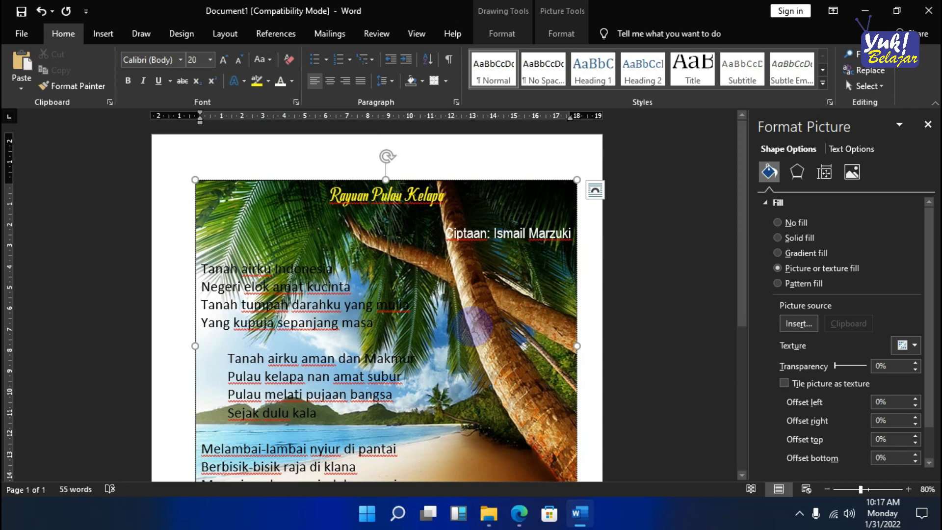
{"action": "scroll", "coordinate": [473, 324], "scroll_direction": "down", "scroll_amount": 1}
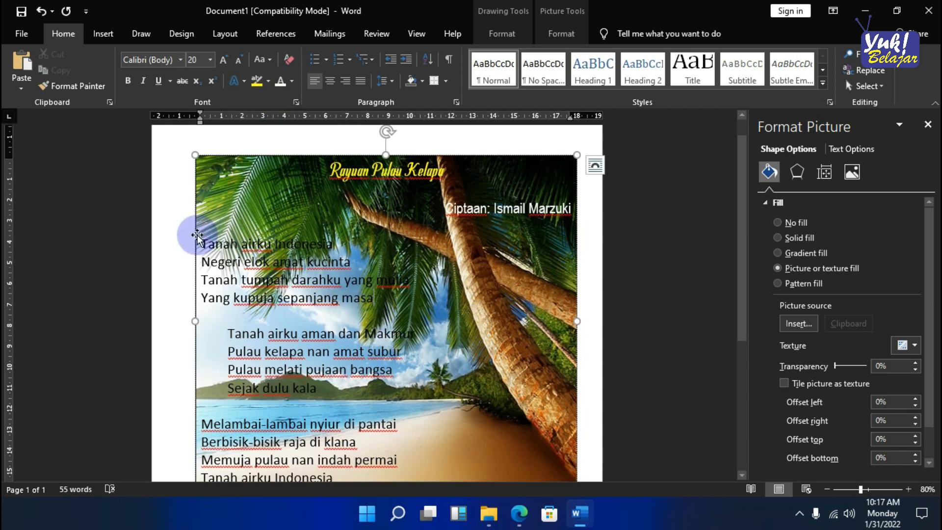
{"action": "left_click_drag", "start_coordinate": [203, 245], "coordinate": [405, 309]}
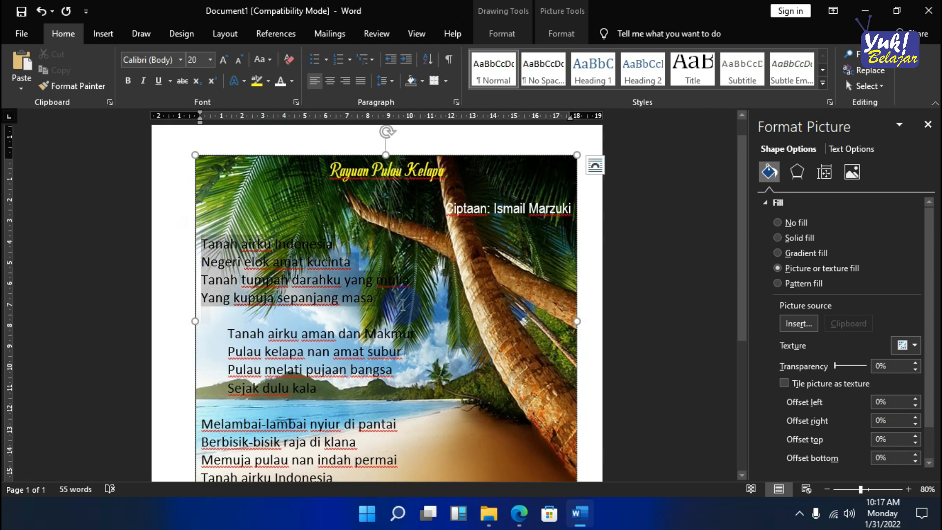
{"action": "left_click", "coordinate": [292, 81]}
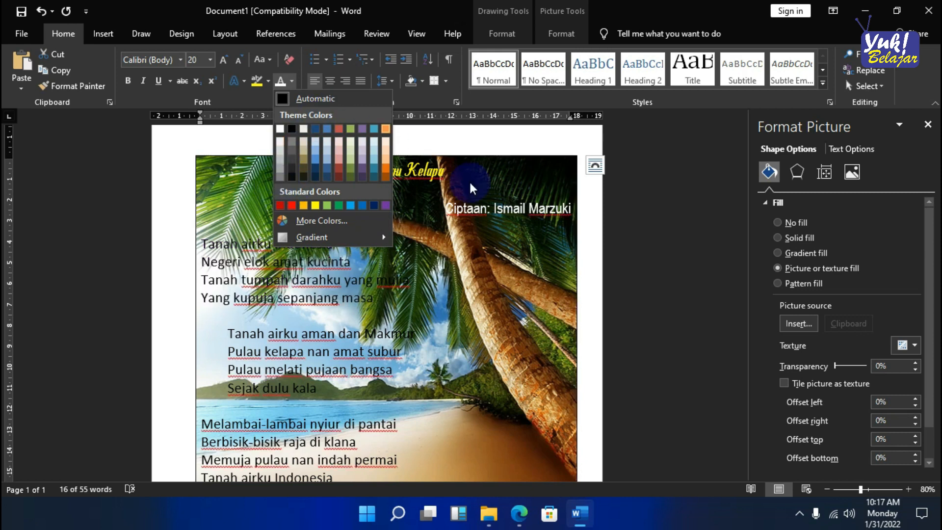
{"action": "left_click", "coordinate": [405, 282]}
{"action": "left_click", "coordinate": [402, 291]}
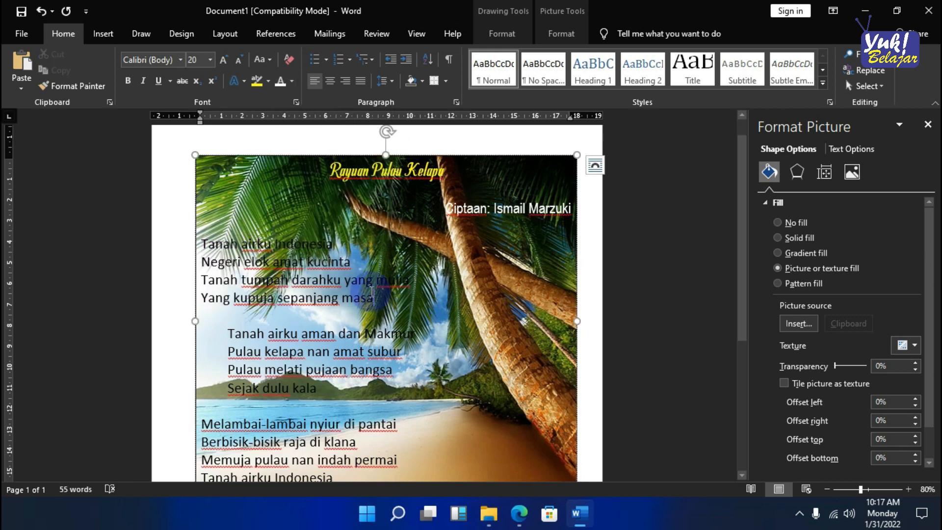
- Enlarge the lyrics text box slightly by extending its lower-left corner outward, and deselect it
{"action": "scroll", "coordinate": [342, 256], "scroll_direction": "down", "scroll_amount": 2}
{"action": "scroll", "coordinate": [341, 256], "scroll_direction": "down", "scroll_amount": 1}
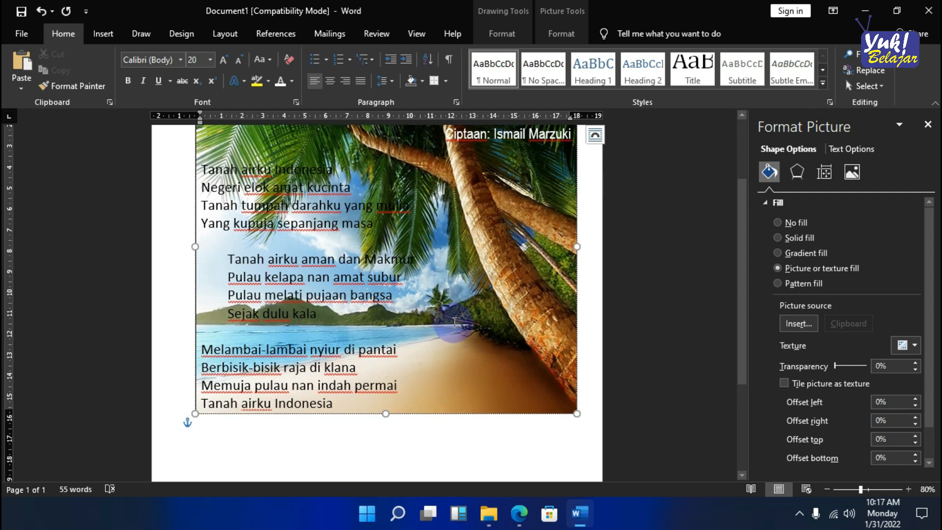
{"action": "left_click_drag", "start_coordinate": [194, 405], "coordinate": [181, 418]}
{"action": "scroll", "coordinate": [535, 319], "scroll_direction": "up", "scroll_amount": 3}
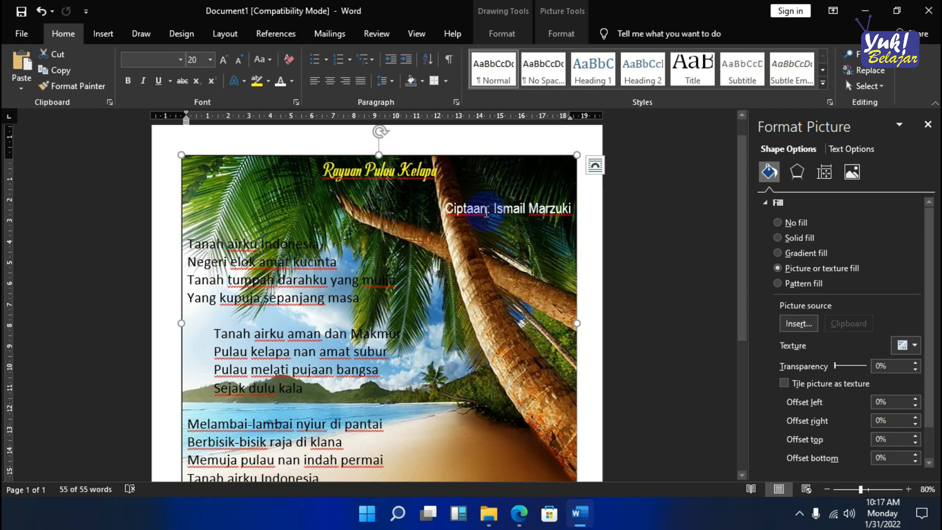
{"action": "scroll", "coordinate": [486, 212], "scroll_direction": "down", "scroll_amount": 2}
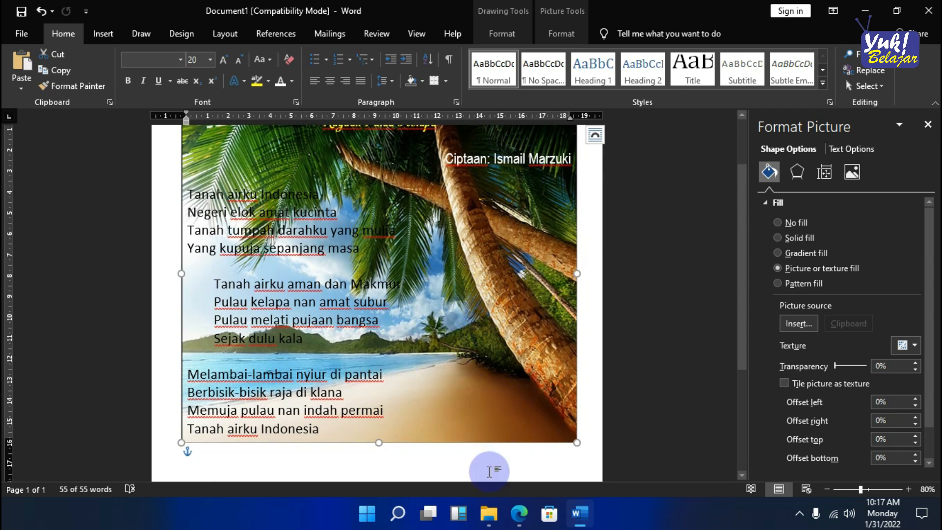
{"action": "left_click", "coordinate": [496, 456]}
{"action": "scroll", "coordinate": [497, 458], "scroll_direction": "down", "scroll_amount": 1}
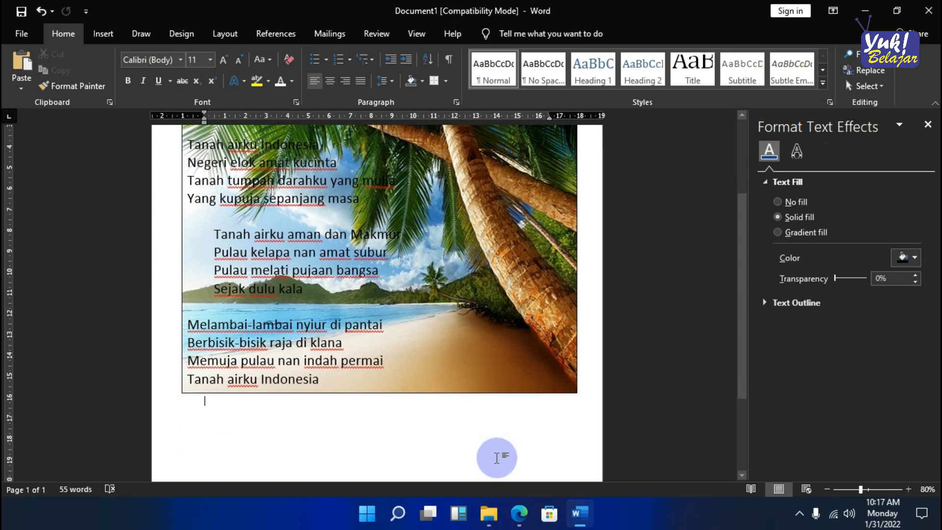
- Switch to File Explorer to check the picture "Logo Baru SDIT" in the Pictures folder, and return to Word
{"action": "left_click", "coordinate": [488, 515]}
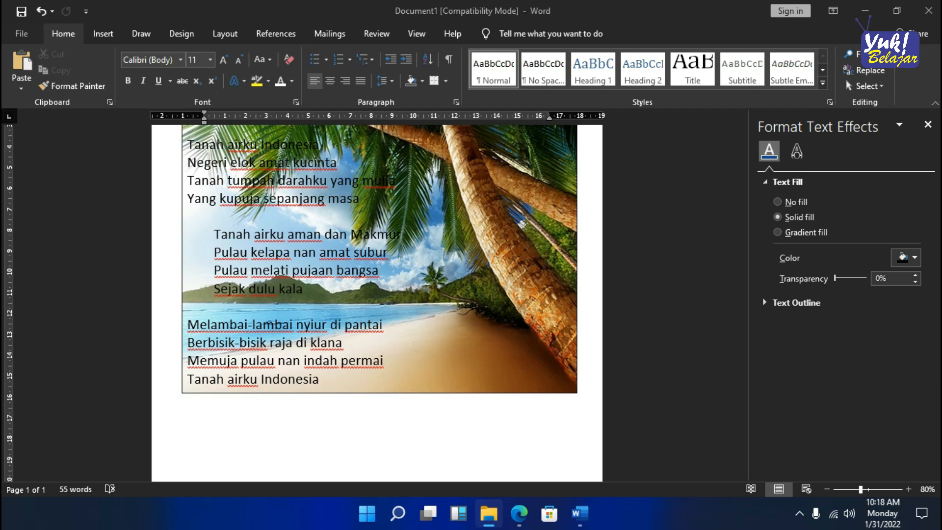
{"action": "left_click_drag", "start_coordinate": [937, 151], "coordinate": [383, 5]}
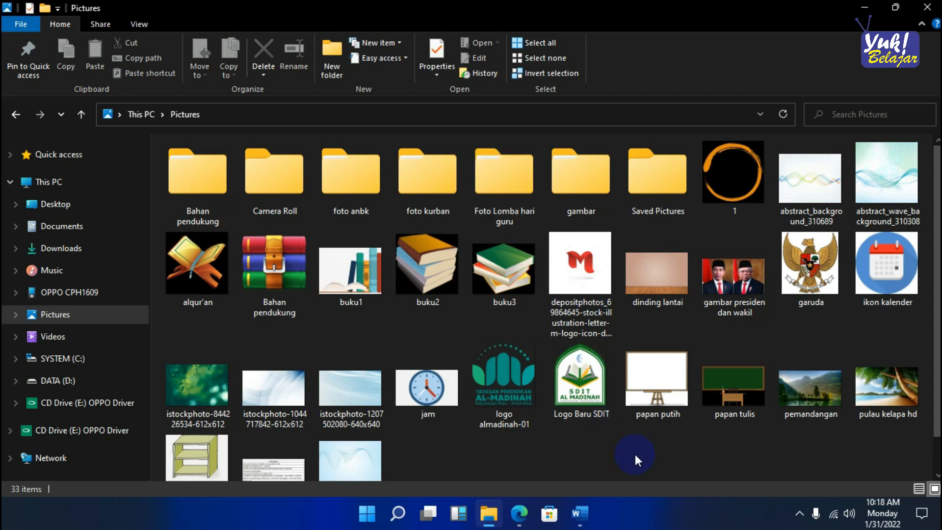
{"action": "left_click", "coordinate": [579, 387]}
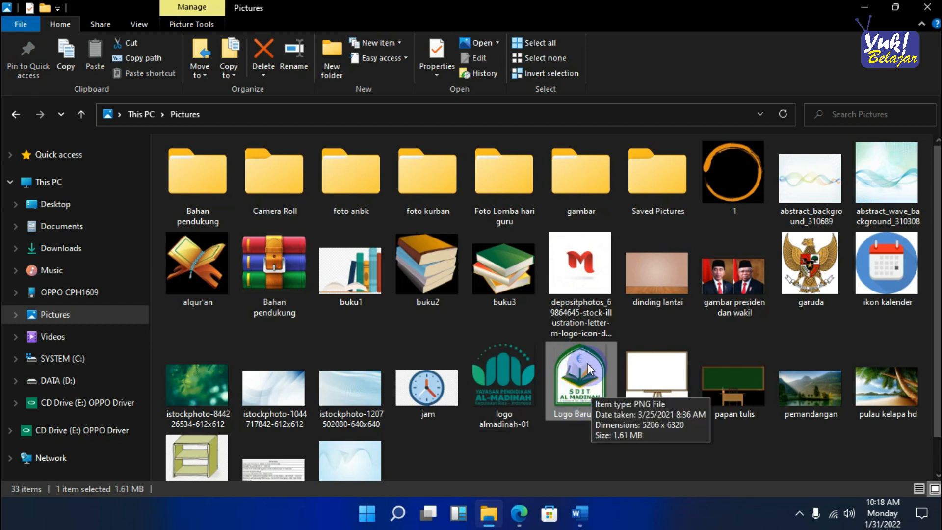
{"action": "mouse_move", "coordinate": [579, 512]}
{"action": "left_click", "coordinate": [564, 454]}
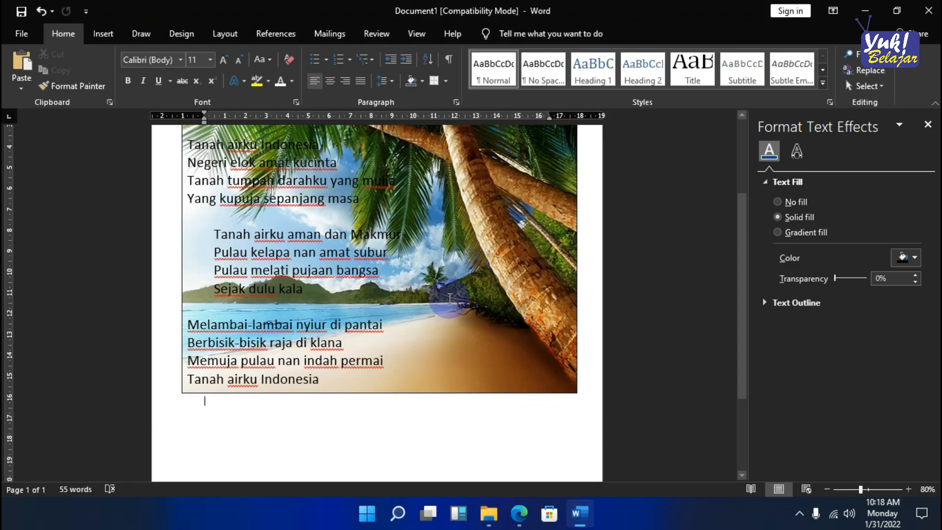
- Insert the picture "Logo Baru SDIT" from the Pictures folder below the lyrics text box and close the formatting pane
{"action": "scroll", "coordinate": [449, 298], "scroll_direction": "up", "scroll_amount": 3}
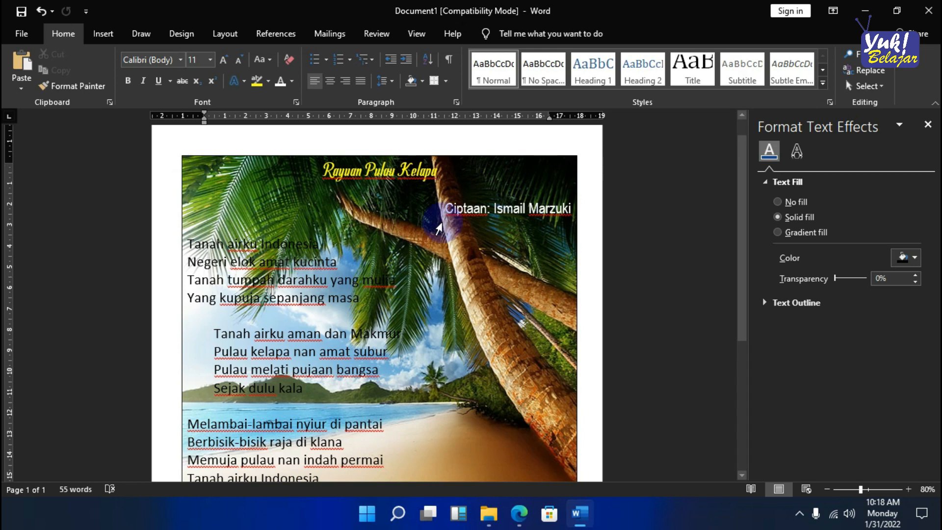
{"action": "scroll", "coordinate": [502, 288], "scroll_direction": "down", "scroll_amount": 3}
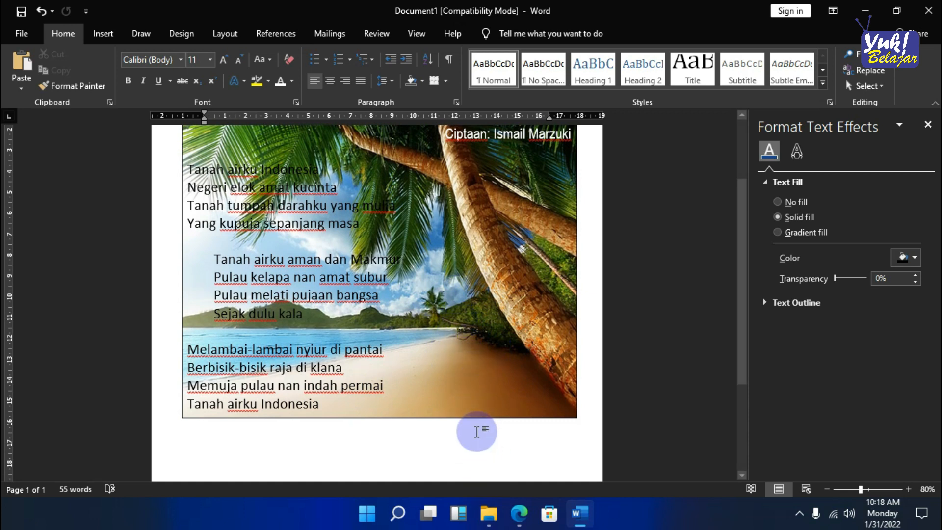
{"action": "left_click", "coordinate": [104, 34]}
{"action": "left_click", "coordinate": [141, 87]}
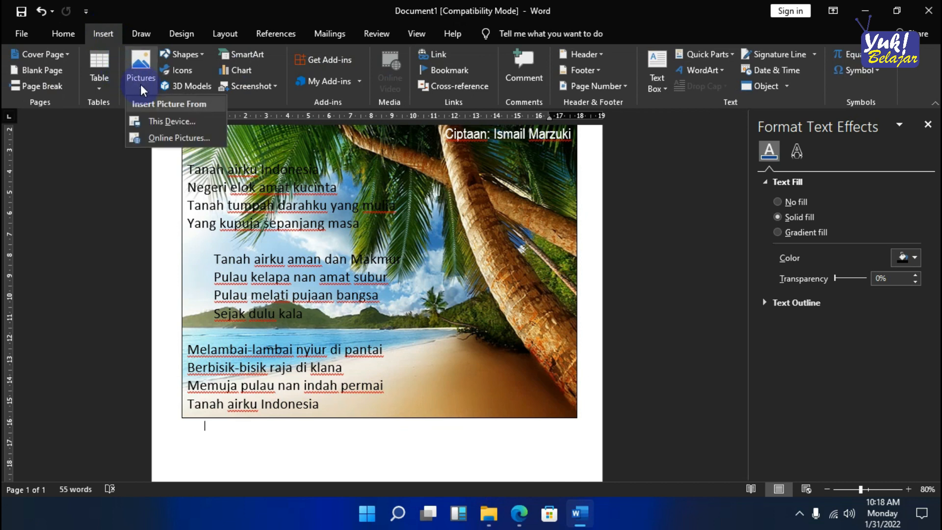
{"action": "left_click", "coordinate": [163, 123]}
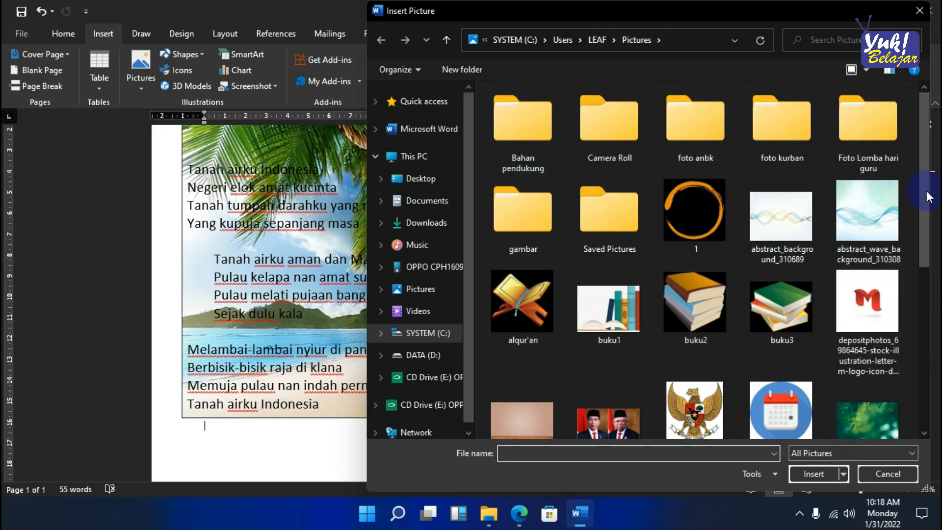
{"action": "scroll", "coordinate": [927, 207], "scroll_direction": "down", "scroll_amount": 5}
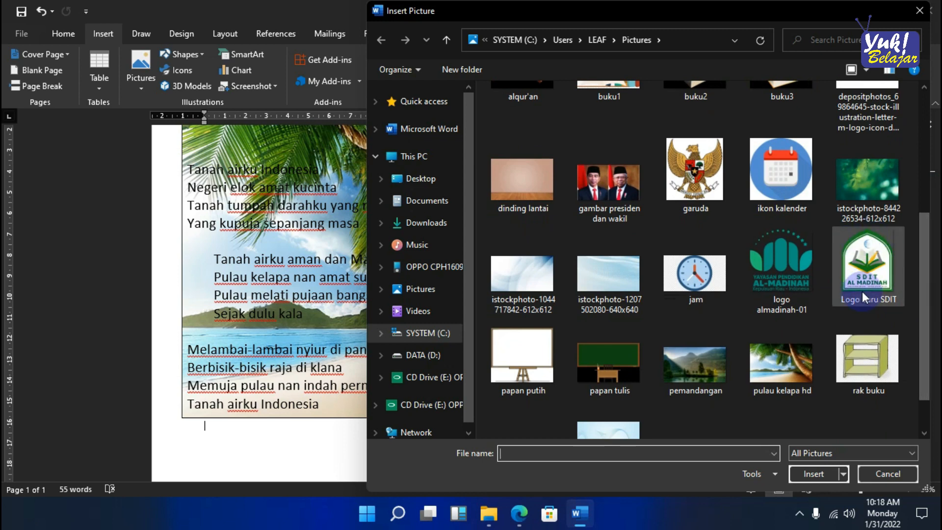
{"action": "left_click", "coordinate": [873, 270]}
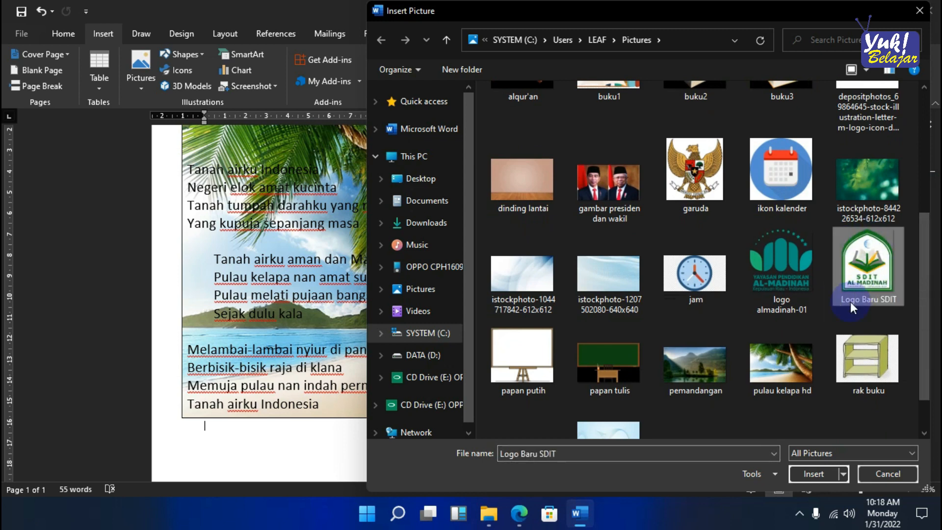
{"action": "left_click", "coordinate": [812, 472]}
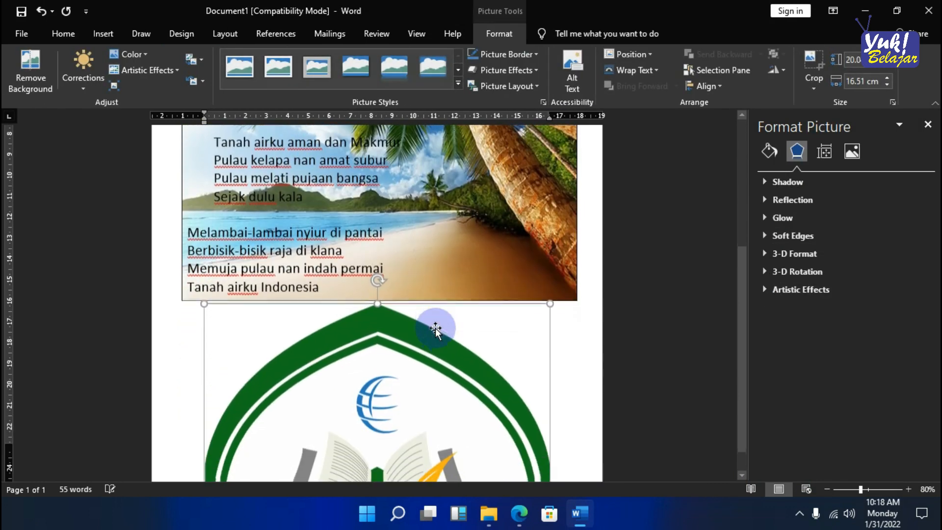
{"action": "left_click", "coordinate": [564, 315]}
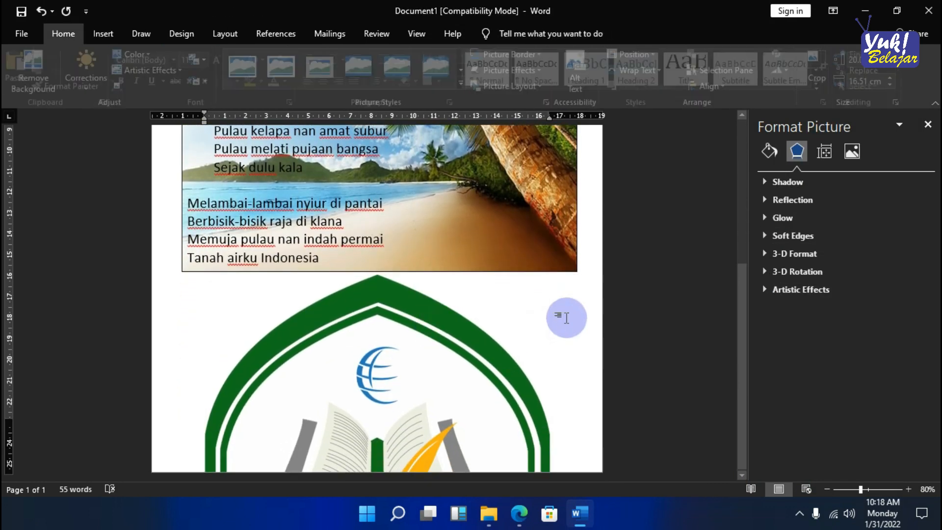
{"action": "left_click", "coordinate": [927, 125]}
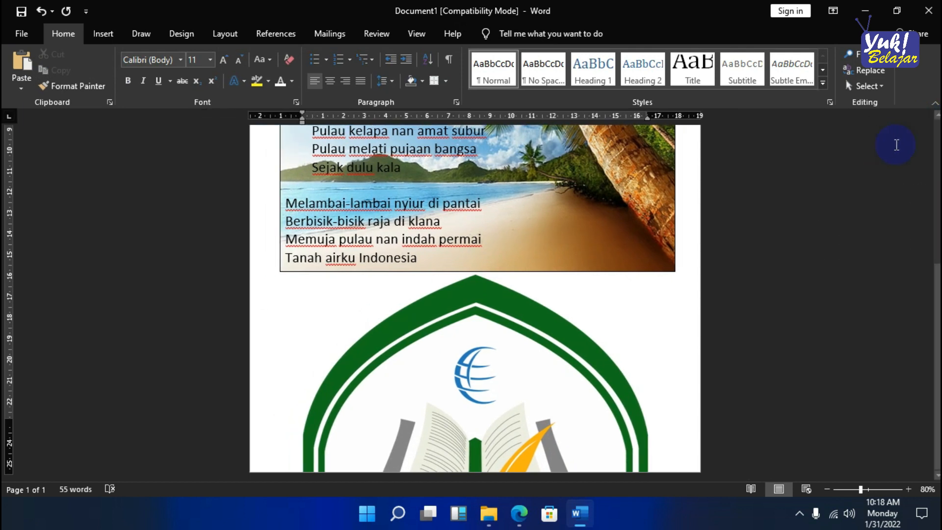
- Try to move the inserted logo to a different place on the page
{"action": "left_click", "coordinate": [557, 286]}
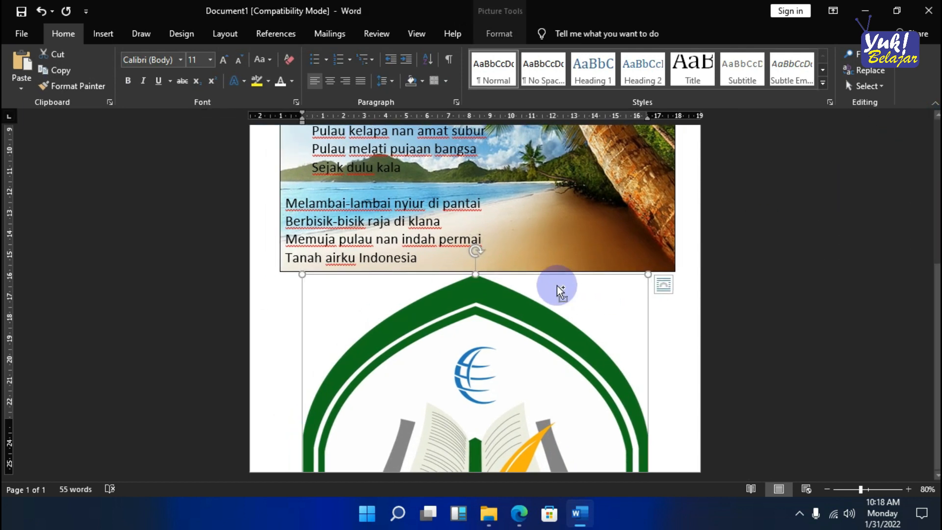
{"action": "scroll", "coordinate": [557, 286], "scroll_direction": "down", "scroll_amount": 4, "text": "ctrl"}
{"action": "scroll", "coordinate": [488, 393], "scroll_direction": "up", "scroll_amount": 1}
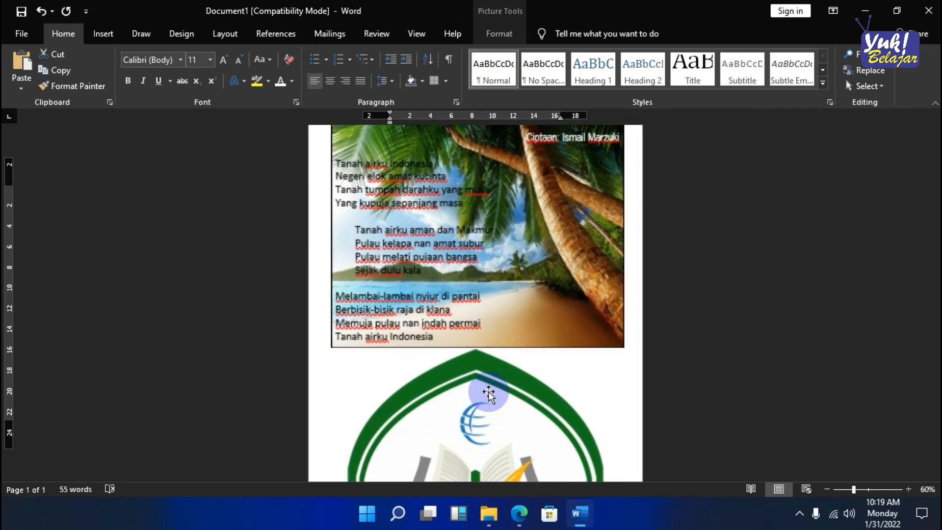
{"action": "left_click", "coordinate": [496, 381]}
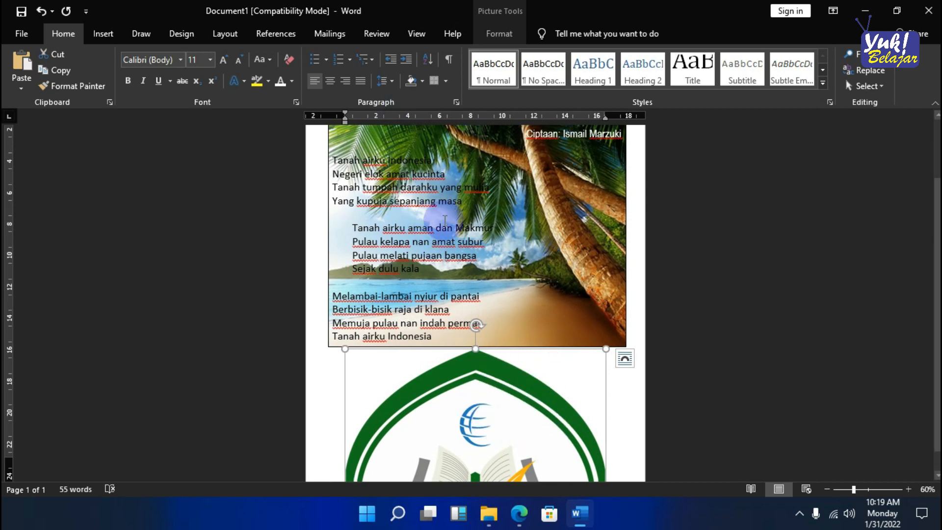
{"action": "left_click_drag", "start_coordinate": [496, 385], "coordinate": [530, 398]}
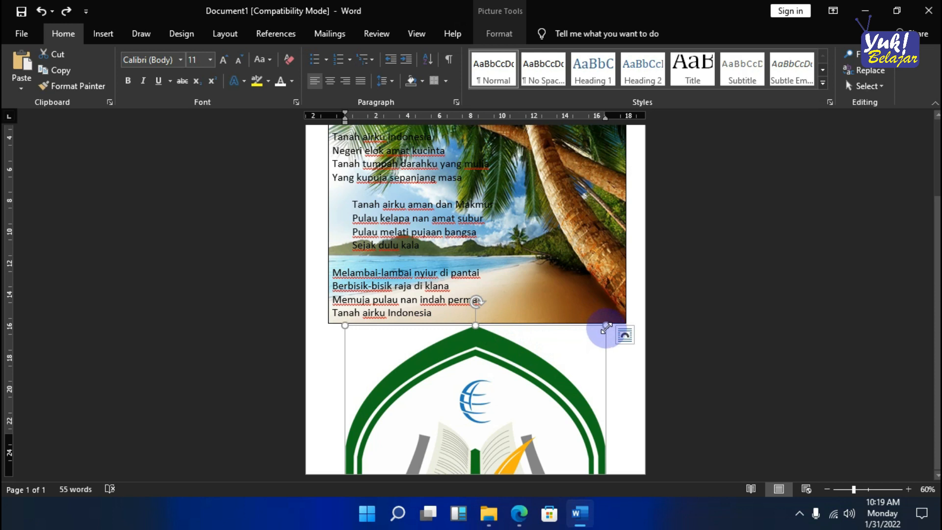
- Shrink the logo proportionally to about 7 cm wide so it fits on the page below the lyrics text box
{"action": "left_click_drag", "start_coordinate": [606, 327], "coordinate": [349, 446]}
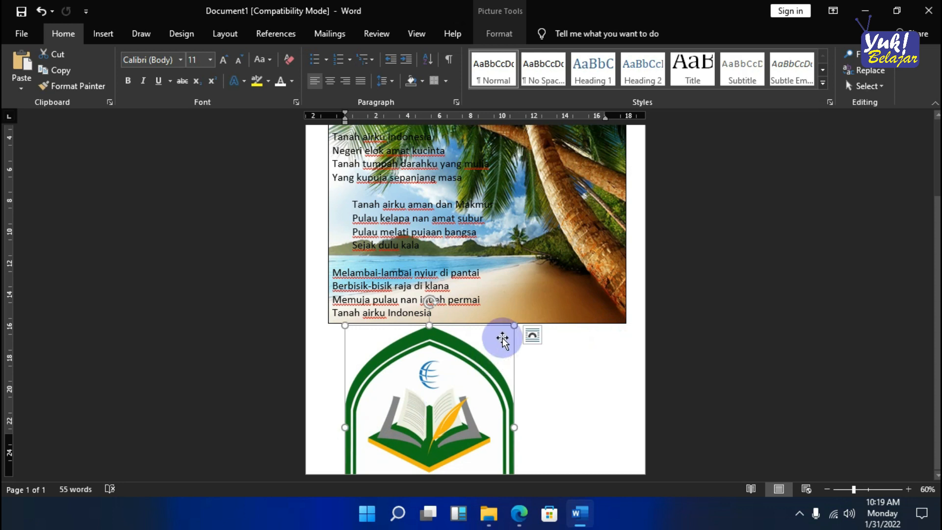
{"action": "left_click_drag", "start_coordinate": [513, 325], "coordinate": [461, 372]}
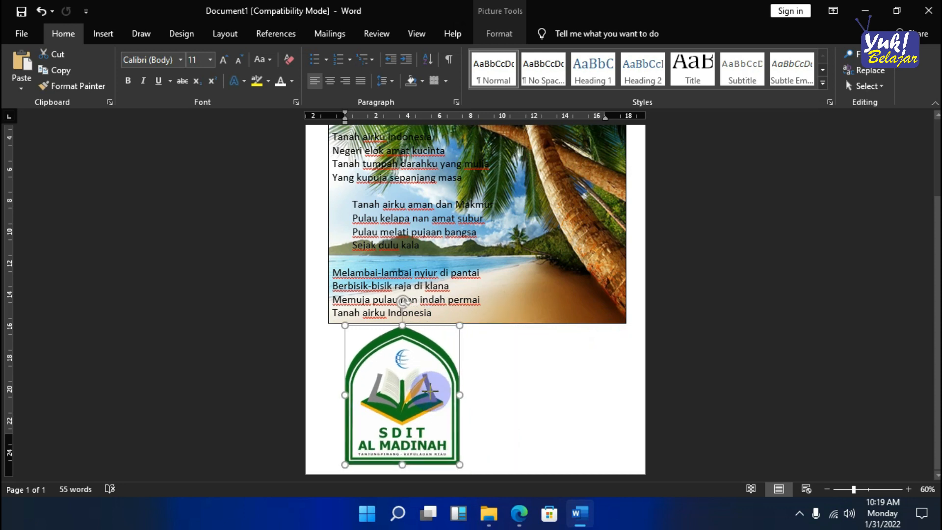
{"action": "left_click", "coordinate": [518, 398]}
{"action": "left_click", "coordinate": [427, 369]}
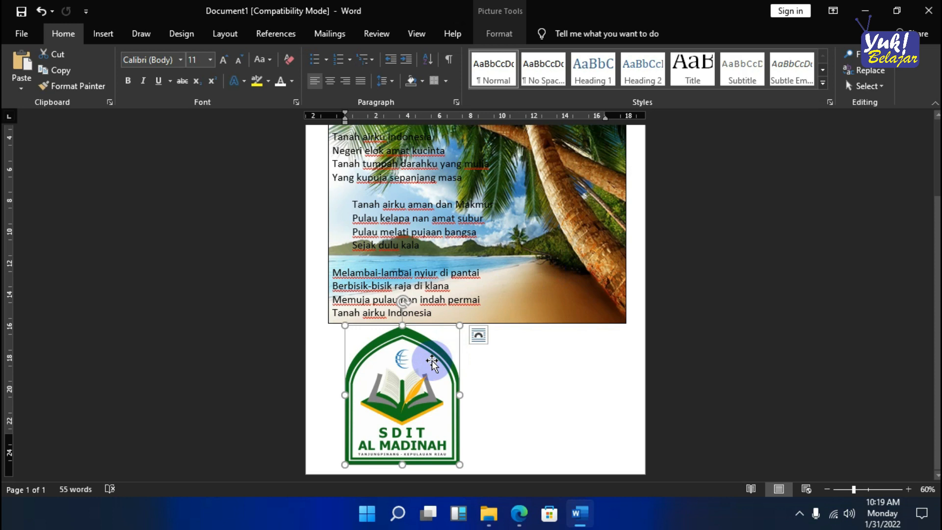
- Try to position the logo inside the text box, over the lyrics and the beach picture
{"action": "left_click_drag", "start_coordinate": [432, 362], "coordinate": [515, 239]}
{"action": "left_click_drag", "start_coordinate": [451, 236], "coordinate": [464, 209]}
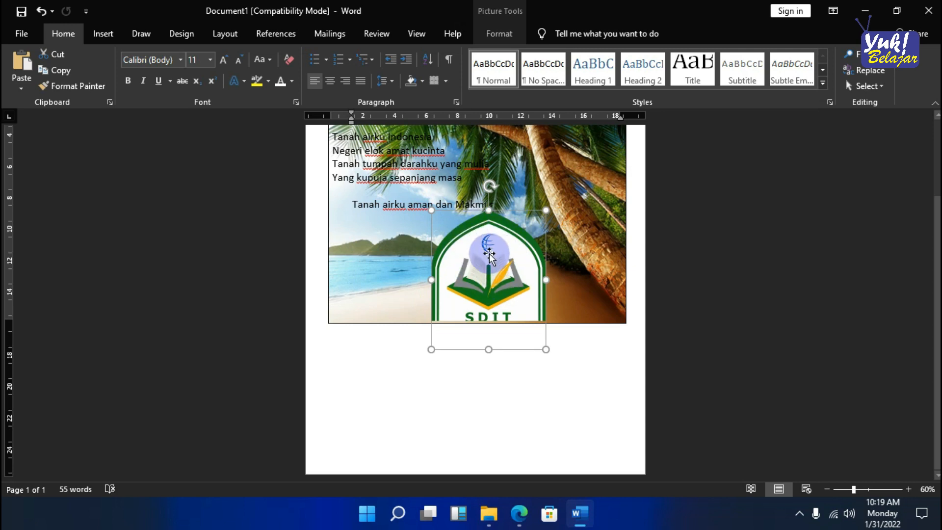
{"action": "left_click_drag", "start_coordinate": [495, 243], "coordinate": [447, 170]}
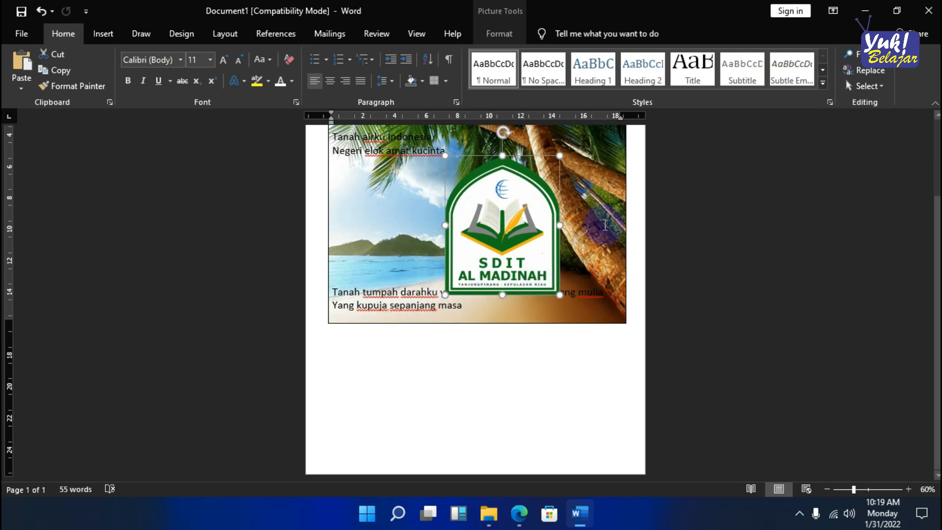
{"action": "scroll", "coordinate": [605, 225], "scroll_direction": "up", "scroll_amount": 1}
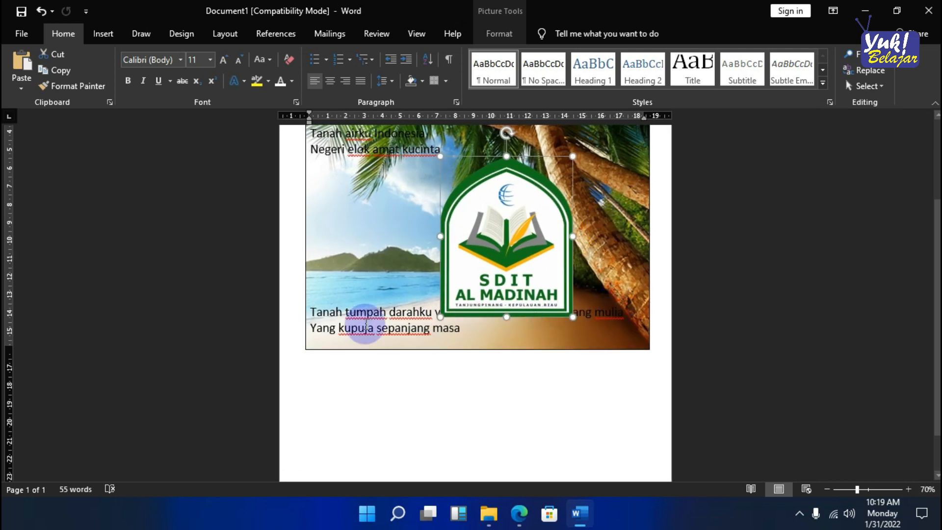
{"action": "scroll", "coordinate": [532, 323], "scroll_direction": "up", "scroll_amount": 1}
{"action": "left_click_drag", "start_coordinate": [525, 290], "coordinate": [447, 351]}
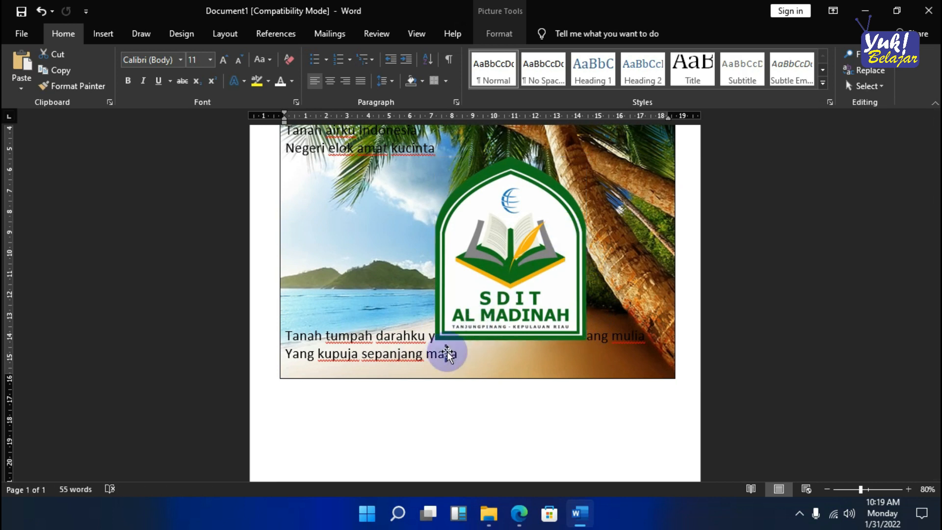
{"action": "left_click_drag", "start_coordinate": [526, 267], "coordinate": [439, 275]}
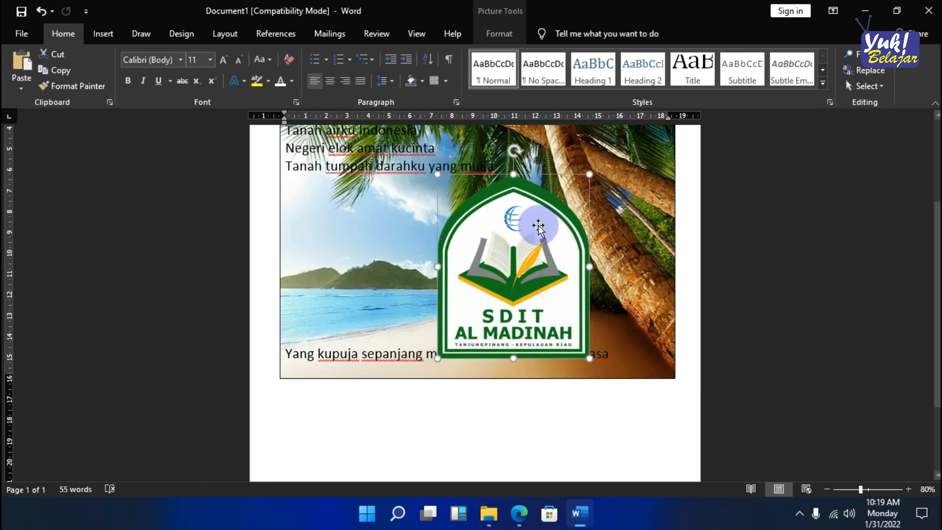
- Move the logo back out of the lyrics to the empty area below the text box and select it
{"action": "left_click_drag", "start_coordinate": [540, 286], "coordinate": [449, 453]}
{"action": "left_click", "coordinate": [556, 341]}
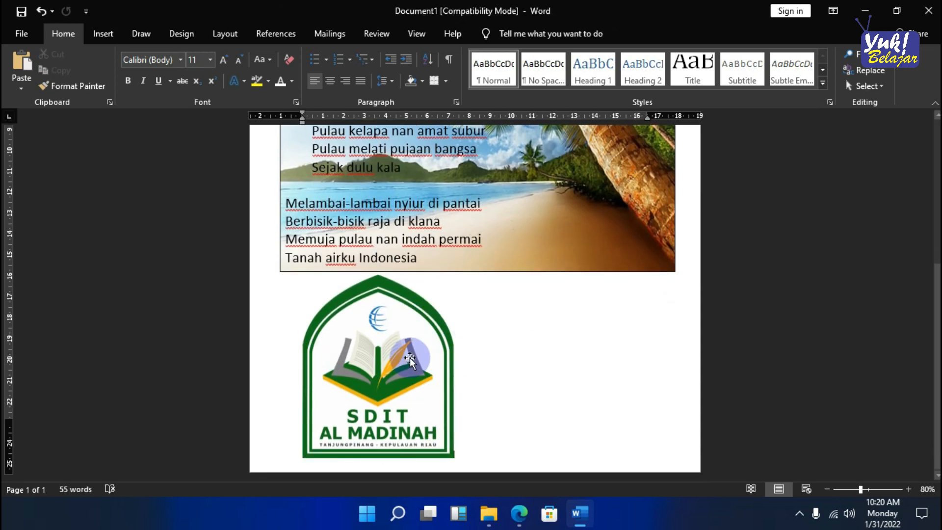
{"action": "left_click", "coordinate": [385, 296]}
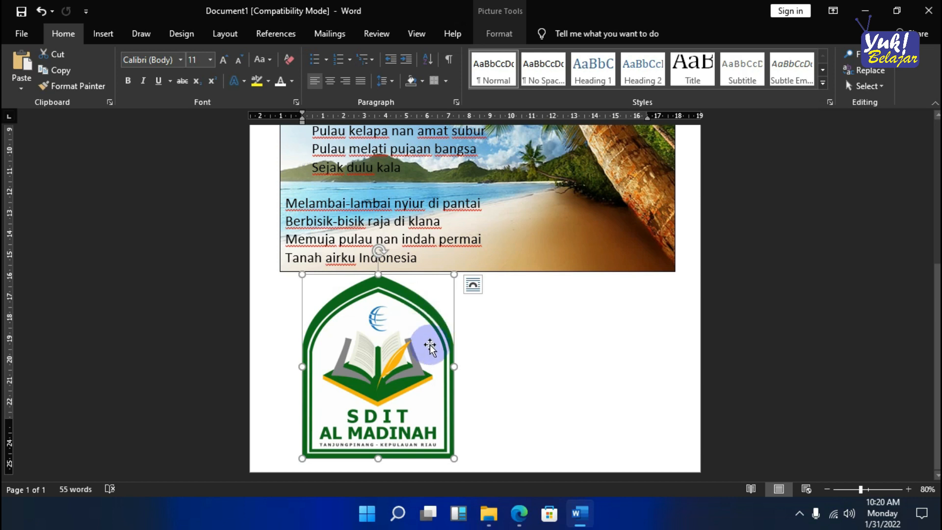
- Set the logo's text wrapping to Square
{"action": "right_click", "coordinate": [406, 301]}
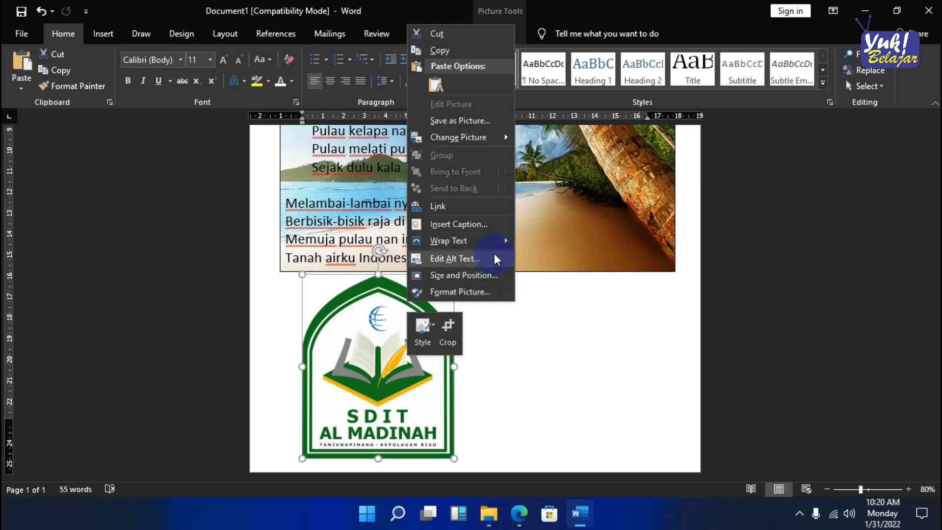
{"action": "mouse_move", "coordinate": [495, 239]}
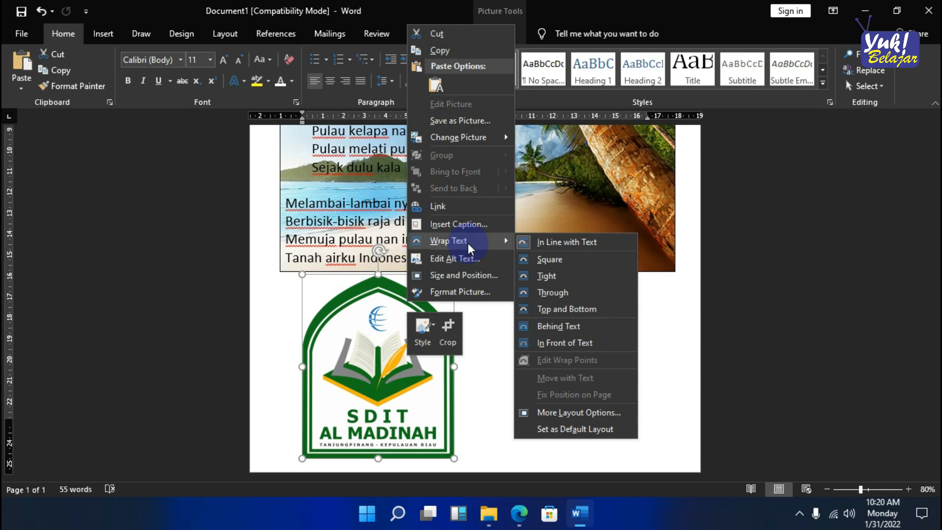
{"action": "left_click", "coordinate": [537, 243]}
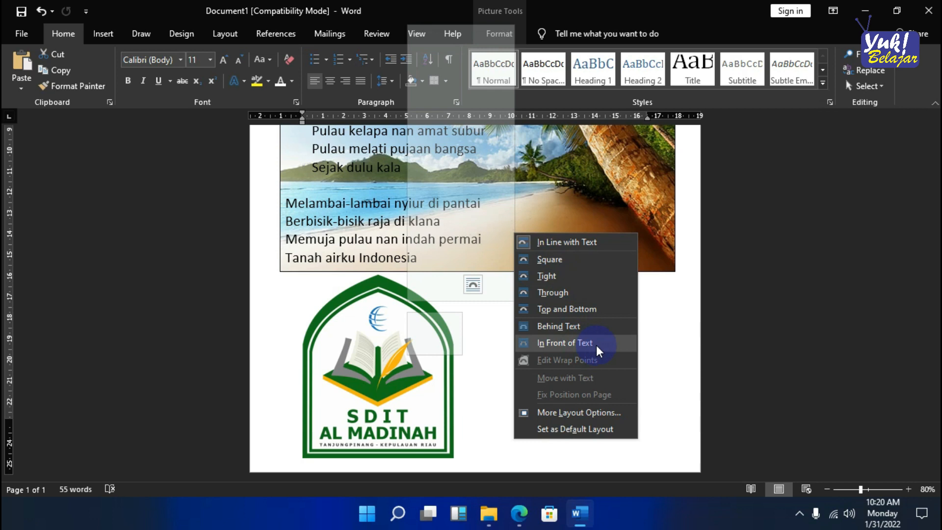
{"action": "left_click", "coordinate": [564, 260]}
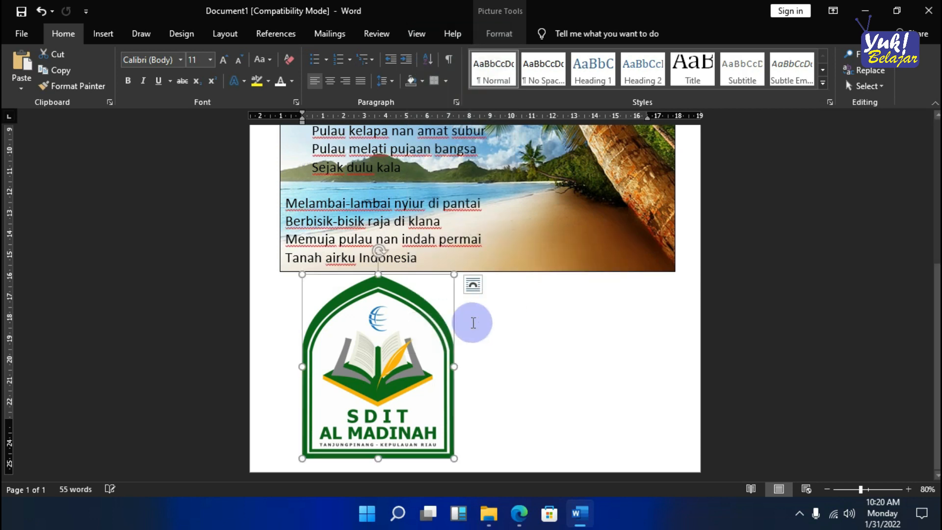
- Move the logo up from the empty area onto the lyrics in the beach text box
{"action": "scroll", "coordinate": [404, 407], "scroll_direction": "up", "scroll_amount": 2}
{"action": "left_click_drag", "start_coordinate": [404, 407], "coordinate": [430, 312]}
{"action": "scroll", "coordinate": [473, 308], "scroll_direction": "up", "scroll_amount": 2}
{"action": "right_click", "coordinate": [432, 308]}
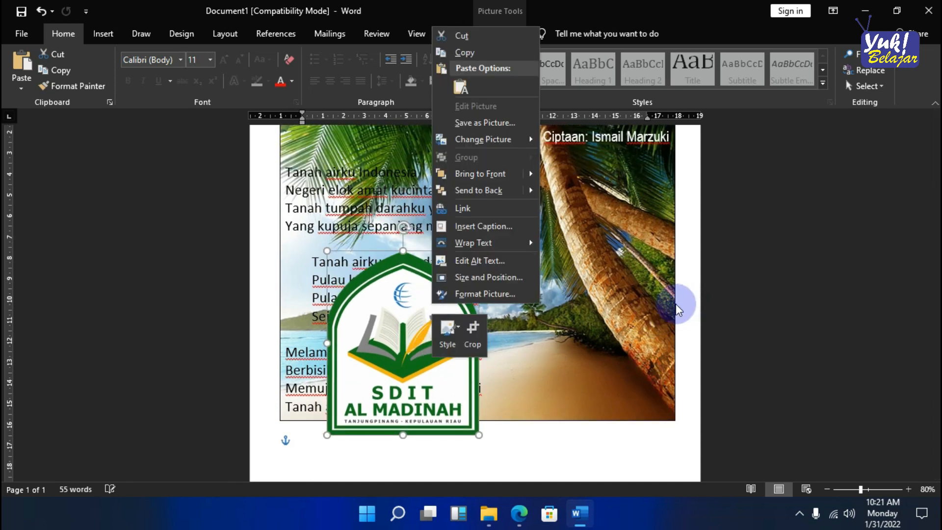
{"action": "left_click", "coordinate": [676, 304]}
{"action": "left_click", "coordinate": [677, 304]}
{"action": "left_click", "coordinate": [452, 342]}
{"action": "left_click_drag", "start_coordinate": [452, 342], "coordinate": [406, 316]}
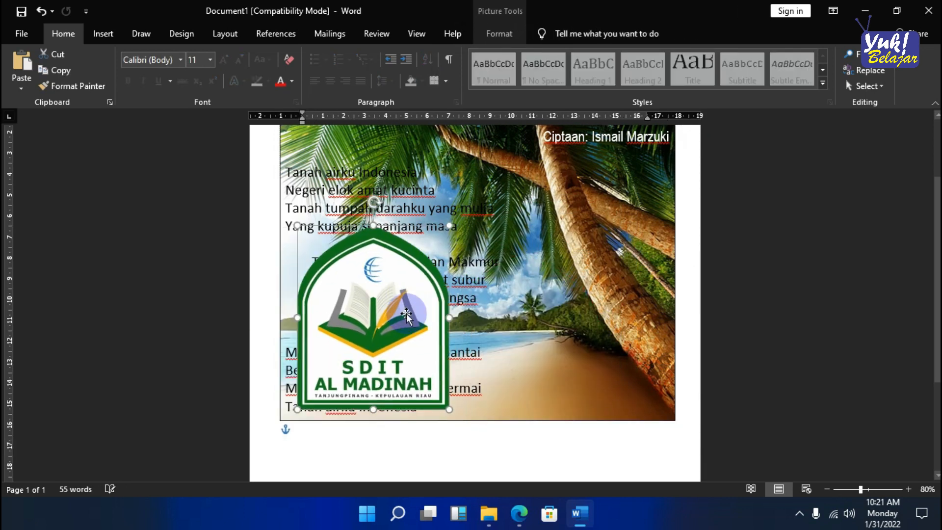
{"action": "right_click", "coordinate": [391, 273]}
{"action": "left_click", "coordinate": [681, 282]}
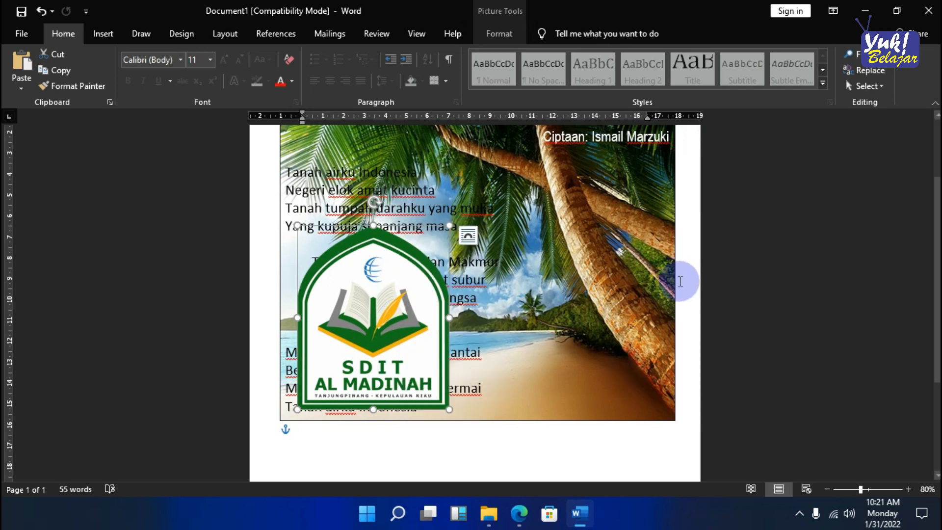
- Copy the lyrics from "Yang kupuja sepanjang masa" to "Memuja pulau nan indah permai" and paste them outside the text box as ordinary text
{"action": "scroll", "coordinate": [490, 337], "scroll_direction": "down", "scroll_amount": 3}
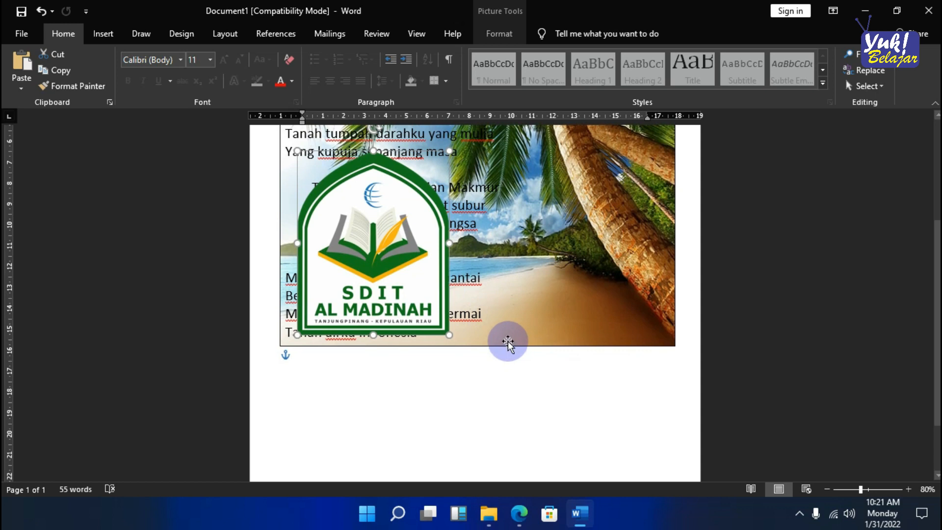
{"action": "left_click_drag", "start_coordinate": [483, 309], "coordinate": [301, 152]}
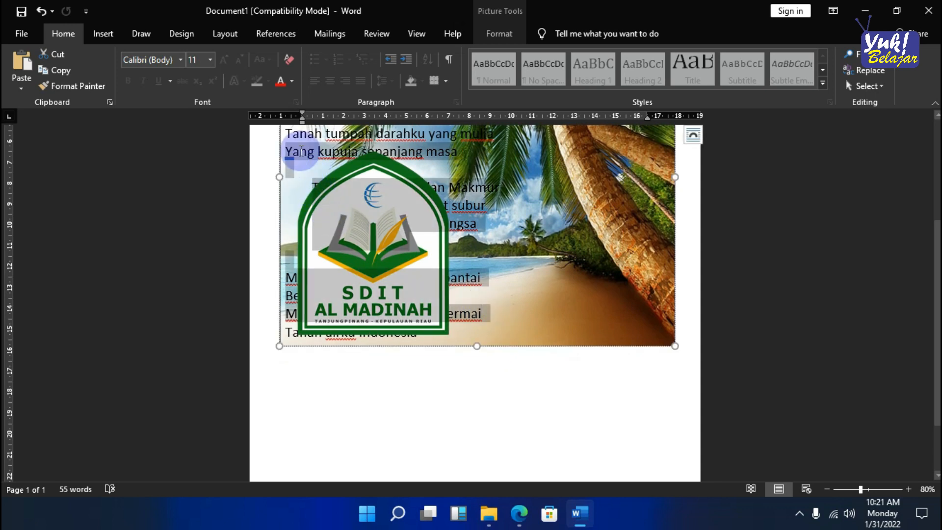
{"action": "left_click", "coordinate": [376, 379]}
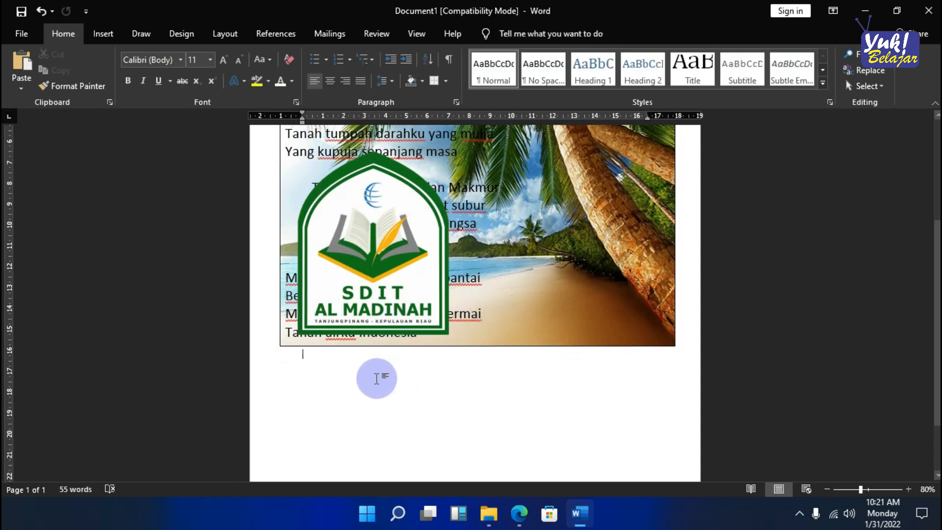
{"action": "key", "text": "ctrl+z"}
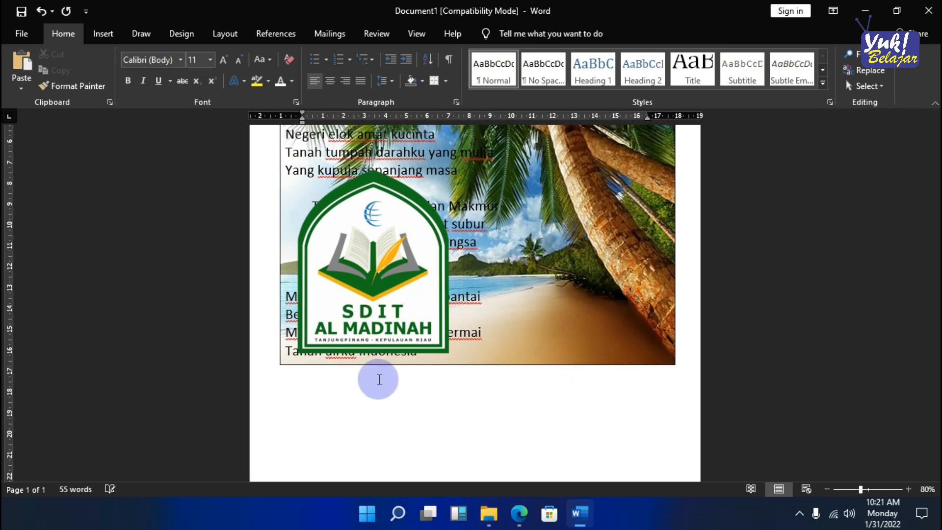
{"action": "key", "text": "ctrl+v"}
{"action": "scroll", "coordinate": [434, 352], "scroll_direction": "up", "scroll_amount": 10}
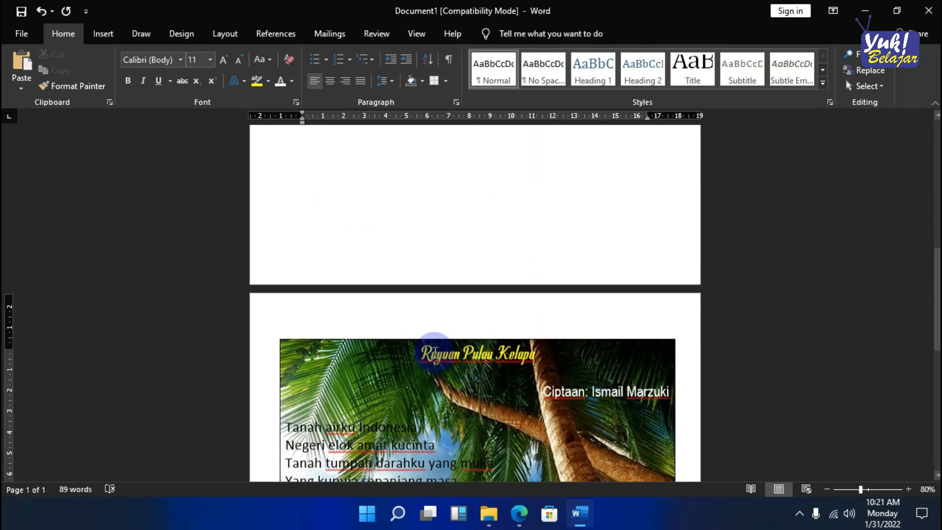
{"action": "scroll", "coordinate": [433, 352], "scroll_direction": "up", "scroll_amount": 5}
{"action": "scroll", "coordinate": [423, 259], "scroll_direction": "down", "scroll_amount": 4, "text": "ctrl"}
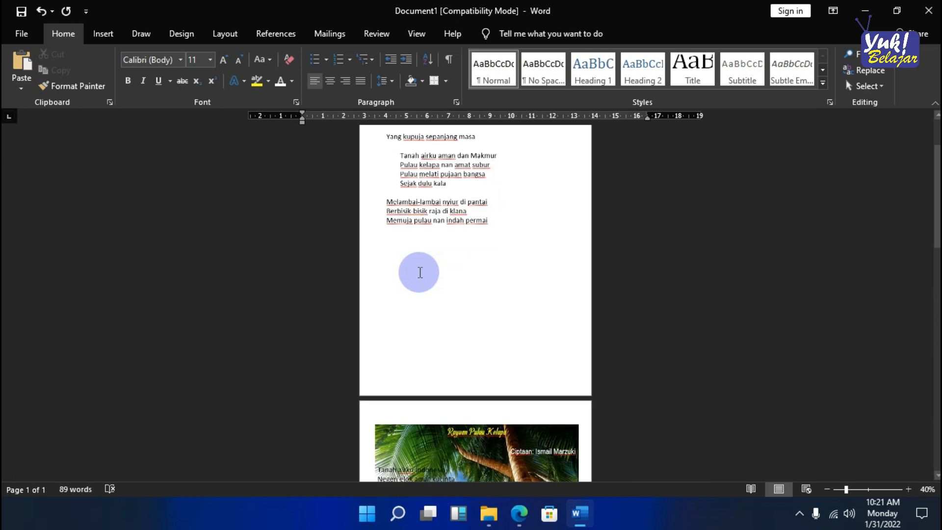
- Place the logo among the pasted lyrics on the first page with Square wrapping, and shift it down within the text
{"action": "left_click", "coordinate": [547, 305]}
{"action": "left_click_drag", "start_coordinate": [547, 304], "coordinate": [340, 247]}
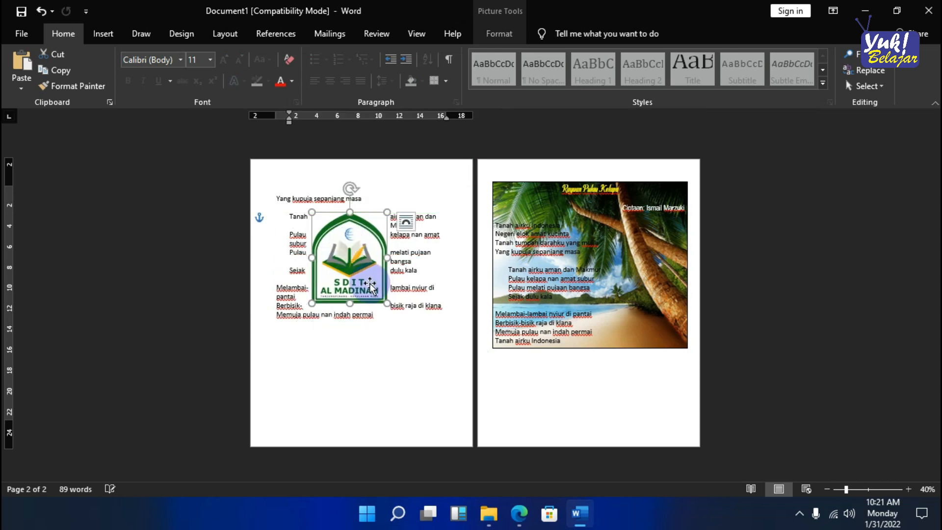
{"action": "right_click", "coordinate": [358, 218]}
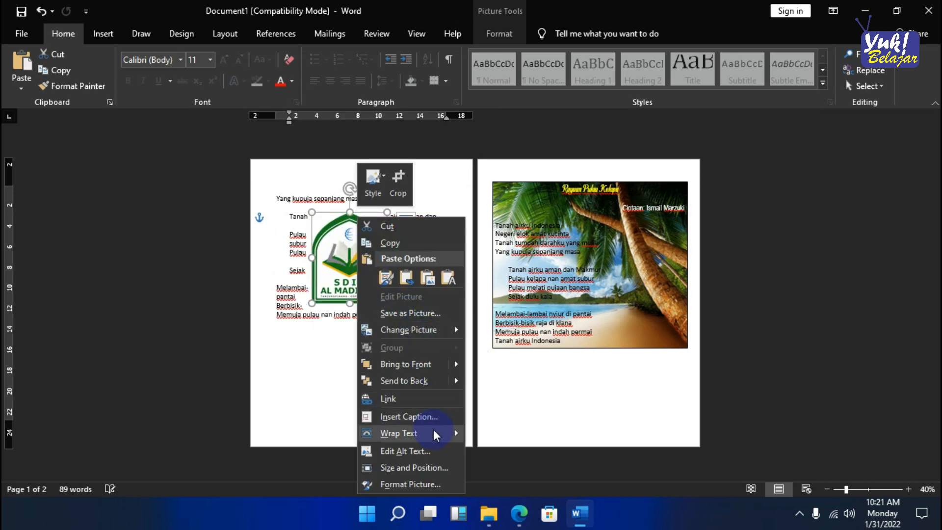
{"action": "mouse_move", "coordinate": [433, 428]}
{"action": "left_click", "coordinate": [505, 315]}
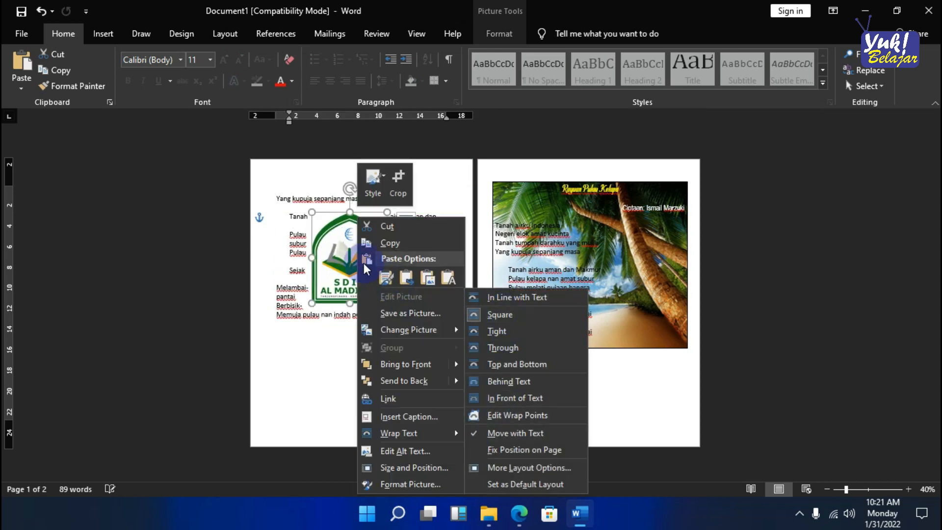
{"action": "left_click_drag", "start_coordinate": [339, 254], "coordinate": [357, 298]}
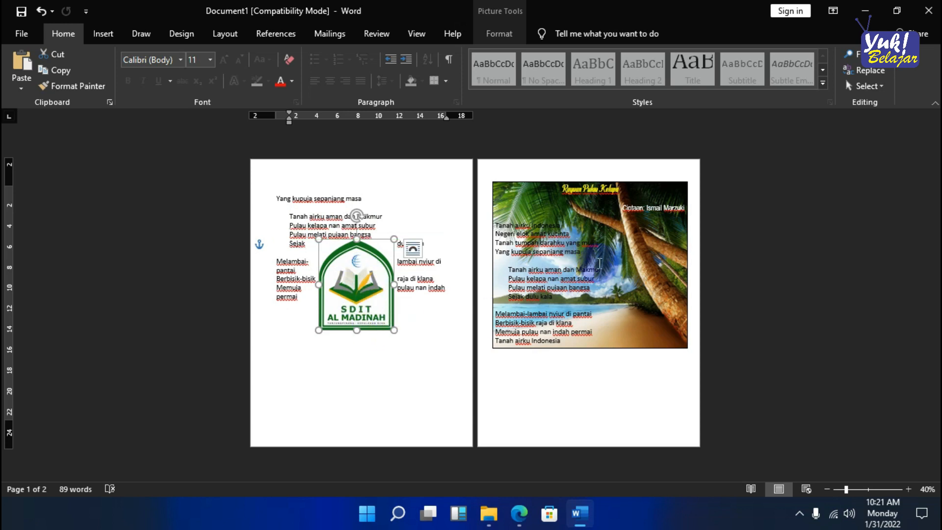
- Move the logo over the beach text box on the second page and back into the pasted lyrics to compare the wrapping
{"action": "scroll", "coordinate": [597, 267], "scroll_direction": "up", "scroll_amount": 1}
{"action": "left_click_drag", "start_coordinate": [344, 314], "coordinate": [632, 305]}
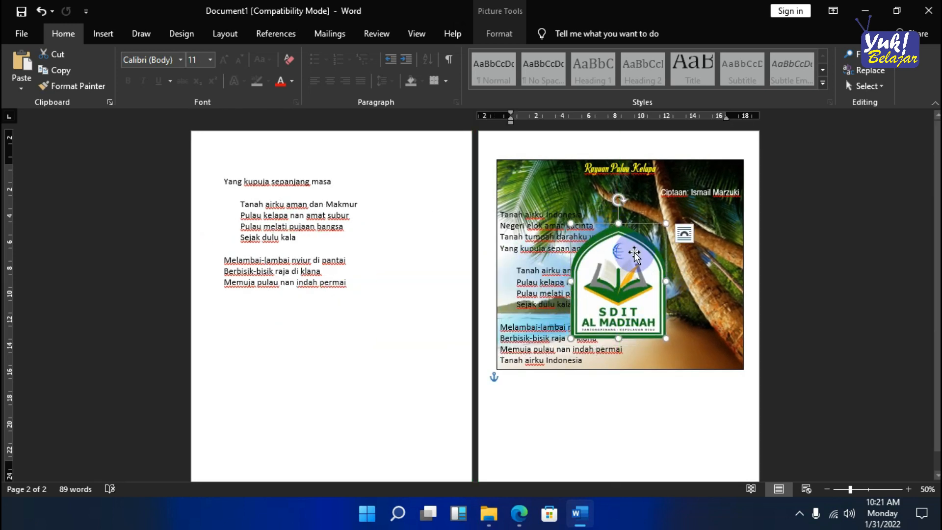
{"action": "left_click_drag", "start_coordinate": [625, 245], "coordinate": [337, 244]}
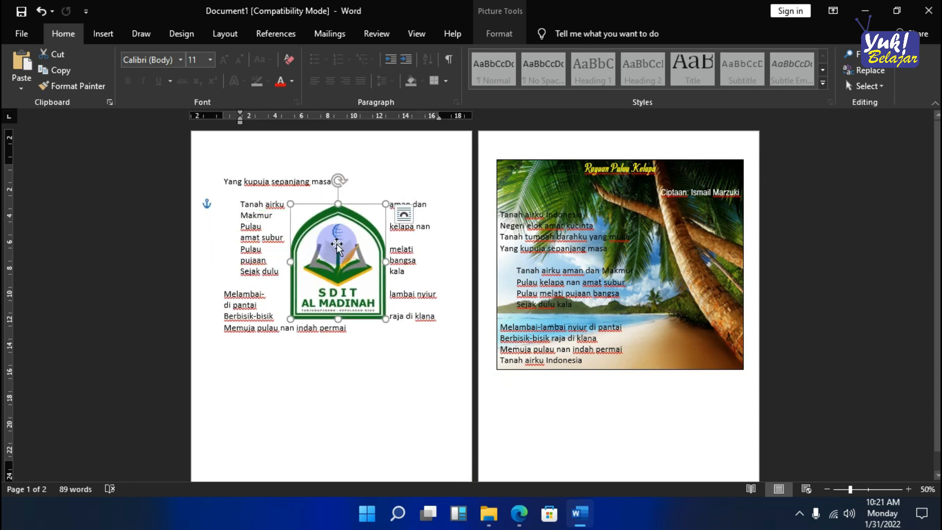
- Preview the text wrapping options, including Top and Bottom, on the logo among the pasted lyrics
{"action": "right_click", "coordinate": [336, 243]}
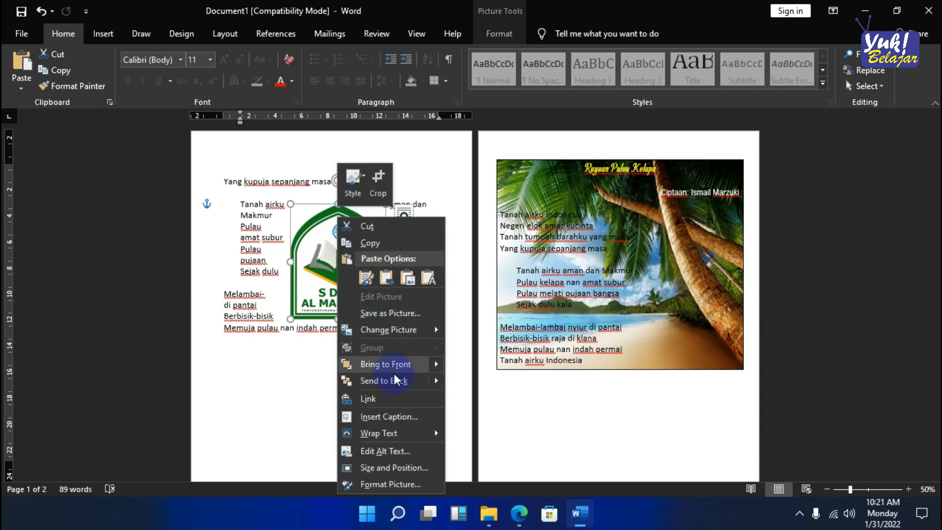
{"action": "mouse_move", "coordinate": [400, 436]}
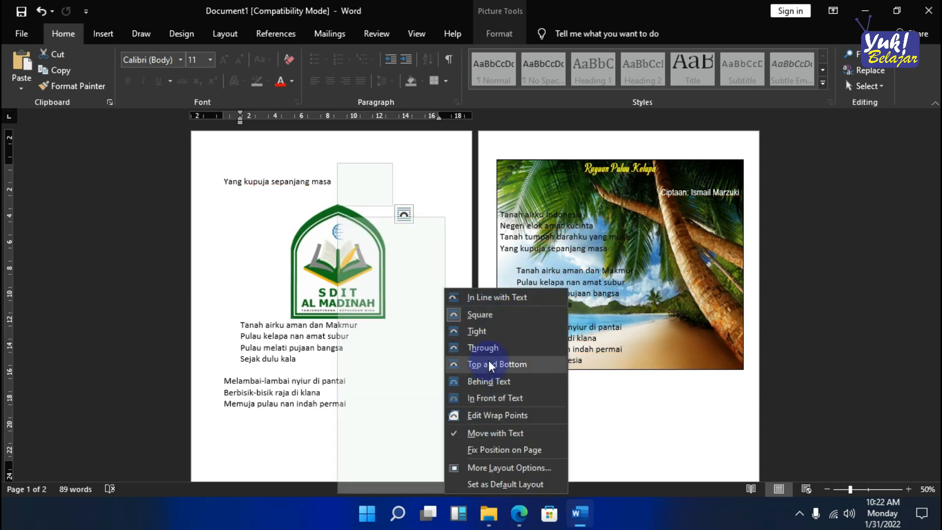
{"action": "left_click", "coordinate": [322, 282]}
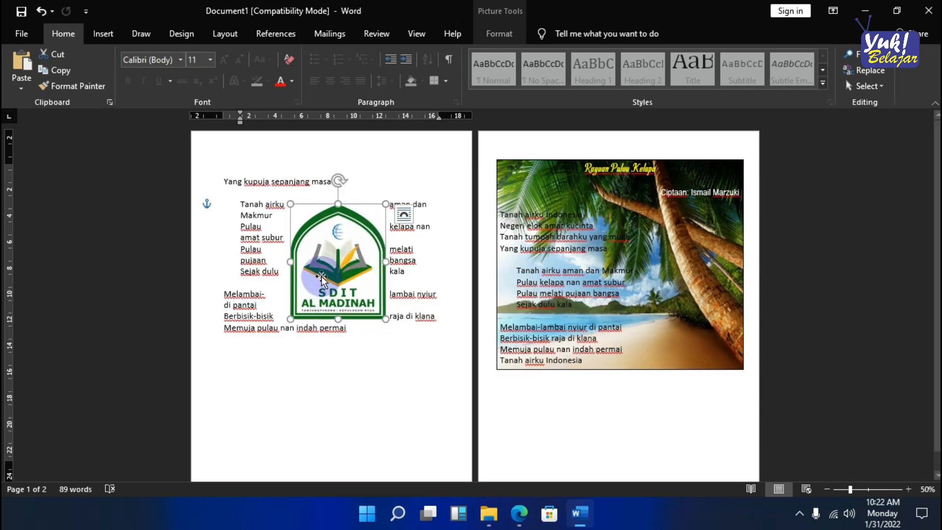
- Move the logo below the beach text box on the second page and delete the pasted lyrics from the first page
{"action": "left_click_drag", "start_coordinate": [406, 284], "coordinate": [338, 270]}
{"action": "left_click_drag", "start_coordinate": [367, 328], "coordinate": [623, 424]}
{"action": "left_click_drag", "start_coordinate": [374, 300], "coordinate": [142, 165]}
{"action": "key", "text": "Delete"}
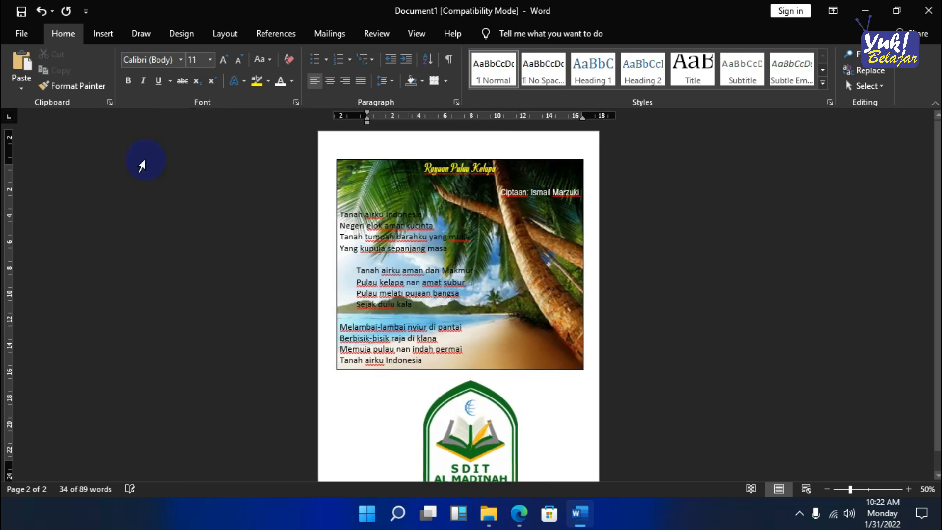
- Move the logo up over the lower edge of the beach text box and set its wrapping to In Front of Text
{"action": "left_click_drag", "start_coordinate": [517, 395], "coordinate": [522, 277]}
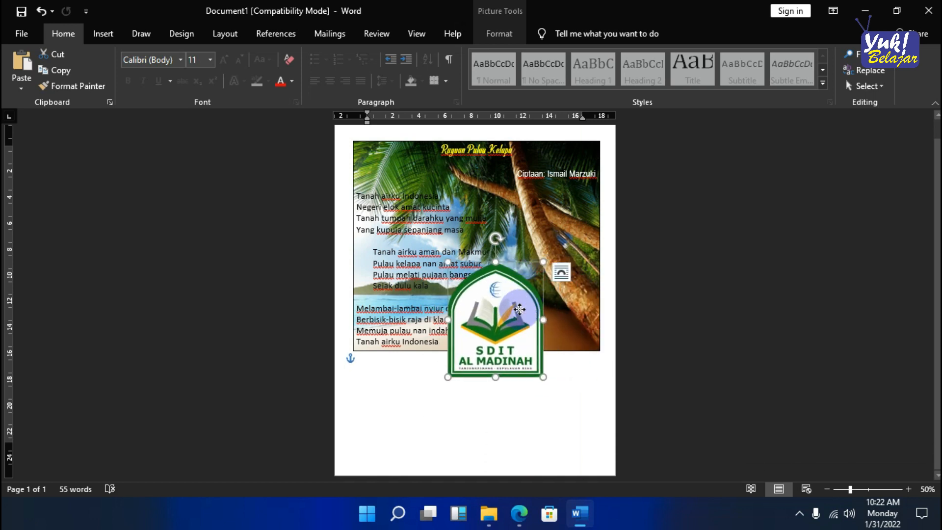
{"action": "right_click", "coordinate": [519, 309]}
{"action": "mouse_move", "coordinate": [581, 252]}
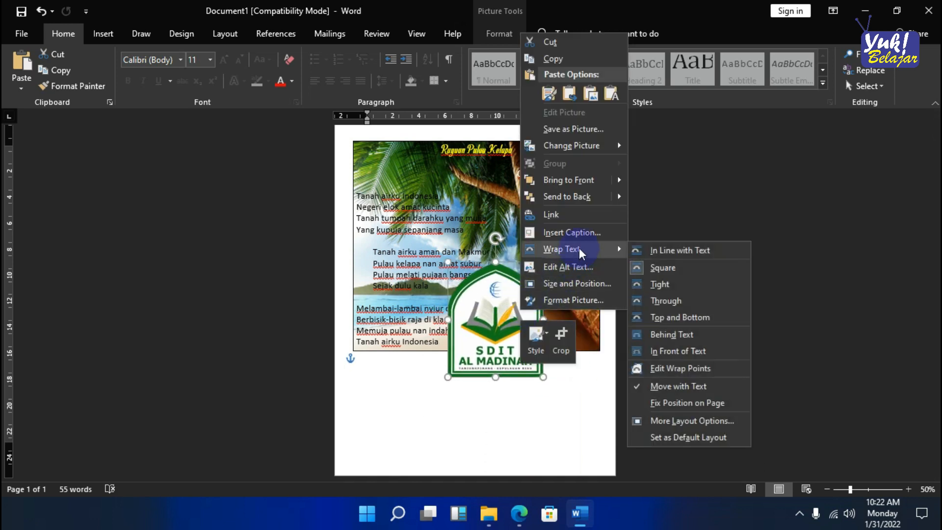
{"action": "left_click", "coordinate": [689, 352]}
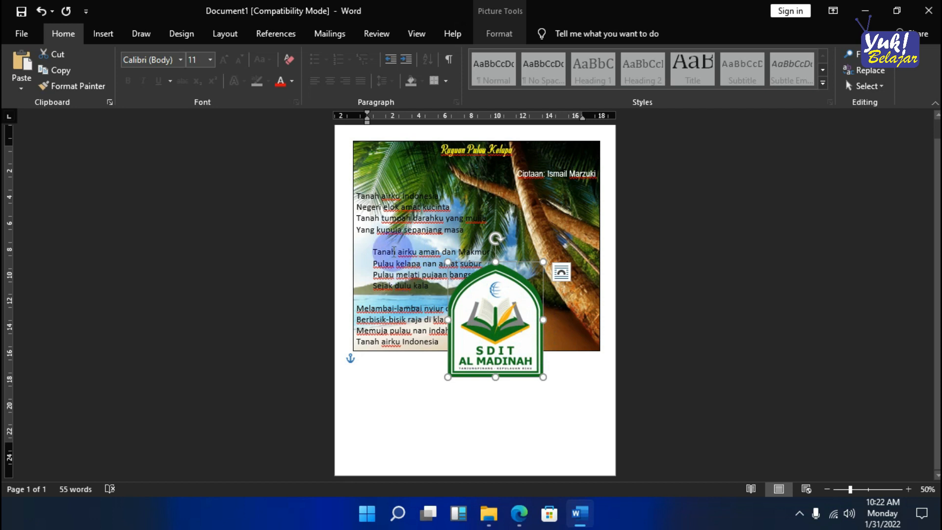
- Shrink the logo proportionally to about 4.6 cm wide and place it on the sand in the beach picture's lower-right corner
{"action": "left_click", "coordinate": [398, 259]}
{"action": "left_click", "coordinate": [535, 380]}
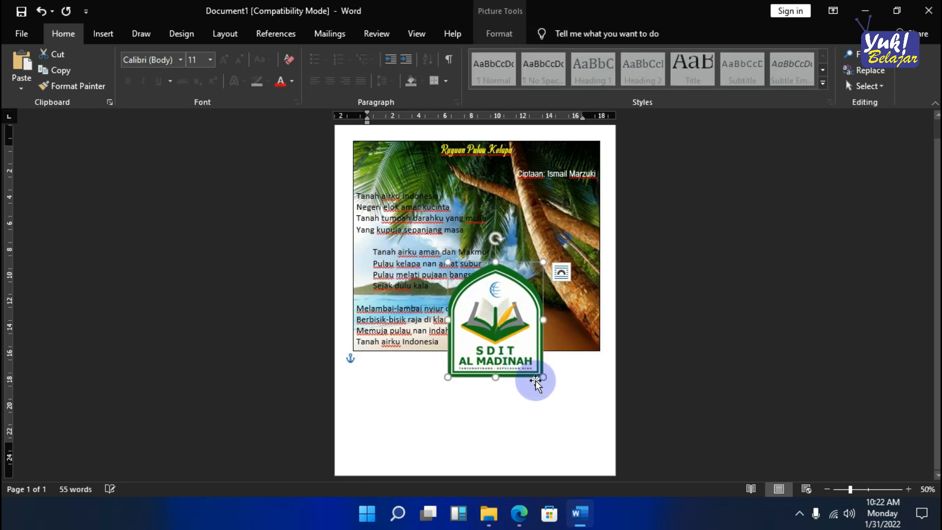
{"action": "left_click_drag", "start_coordinate": [543, 378], "coordinate": [507, 335]}
{"action": "scroll", "coordinate": [620, 322], "scroll_direction": "up", "scroll_amount": 4}
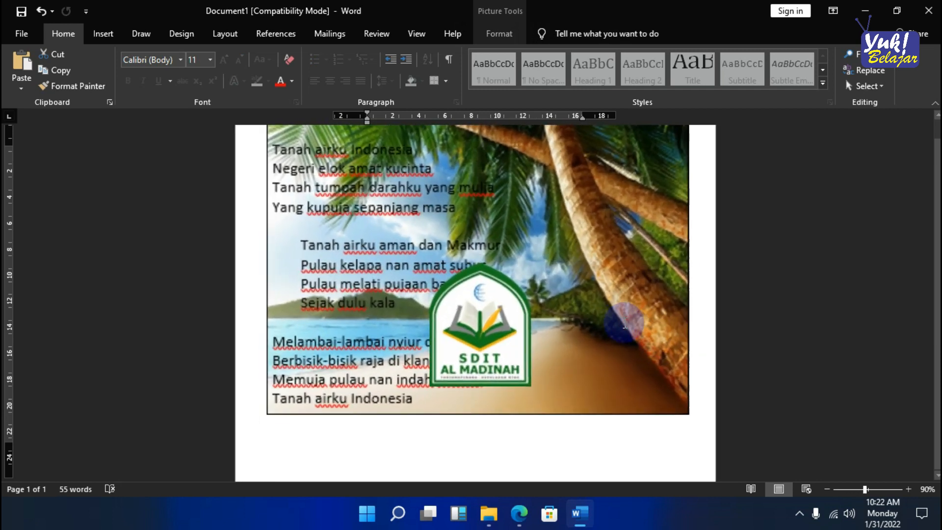
{"action": "left_click_drag", "start_coordinate": [488, 322], "coordinate": [607, 344]}
{"action": "left_click", "coordinate": [473, 342]}
{"action": "scroll", "coordinate": [474, 348], "scroll_direction": "down", "scroll_amount": 2}
{"action": "scroll", "coordinate": [474, 343], "scroll_direction": "up", "scroll_amount": 3}
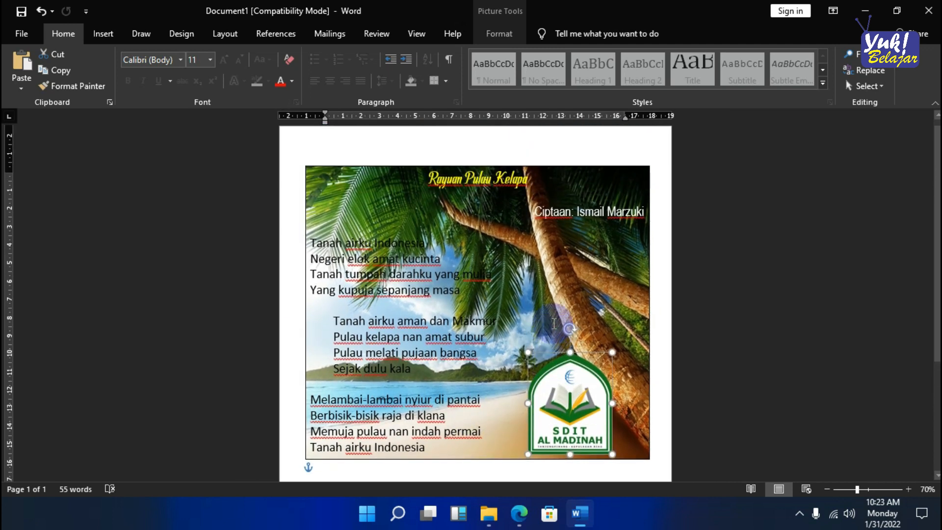
- Nudge the logo slightly up and to the right within the lower-right corner of the beach picture
{"action": "left_click", "coordinate": [375, 205]}
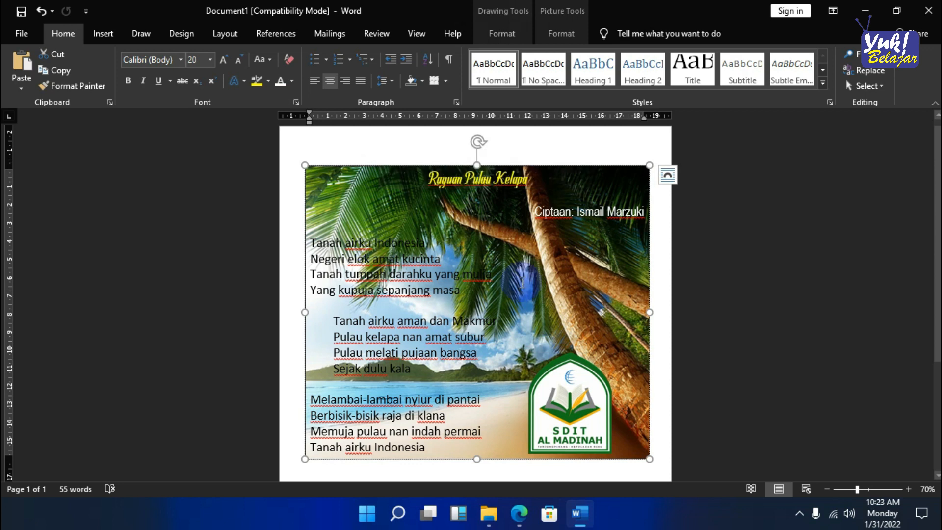
{"action": "left_click", "coordinate": [566, 410]}
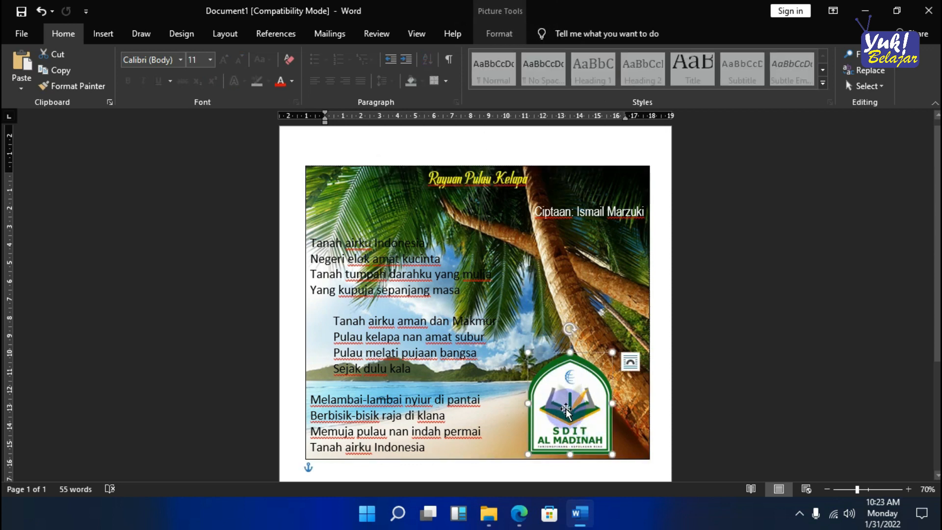
{"action": "mouse_move", "coordinate": [579, 416]}
{"action": "left_mouse_down"}
{"action": "mouse_move", "coordinate": [567, 411]}
{"action": "mouse_move", "coordinate": [585, 413]}
{"action": "left_mouse_up"}
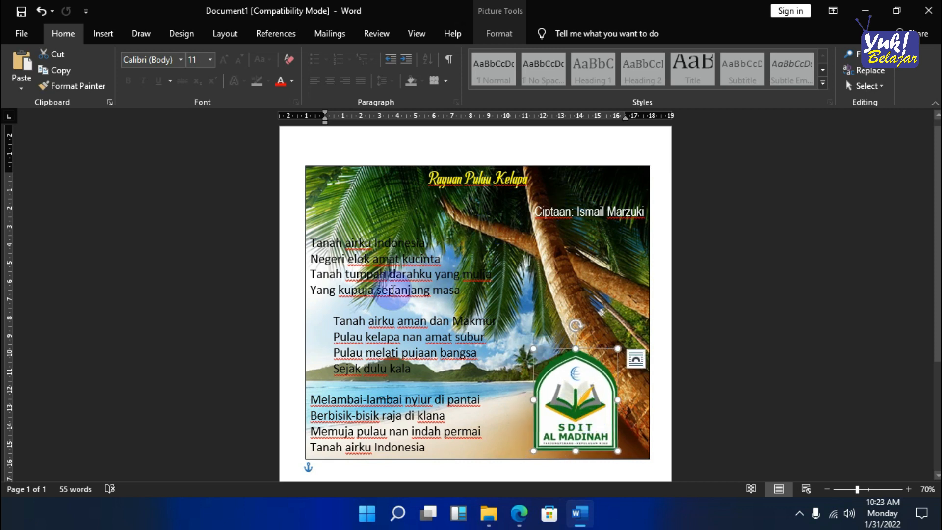
{"action": "scroll", "coordinate": [388, 292], "scroll_direction": "down", "scroll_amount": 1, "text": "ctrl"}
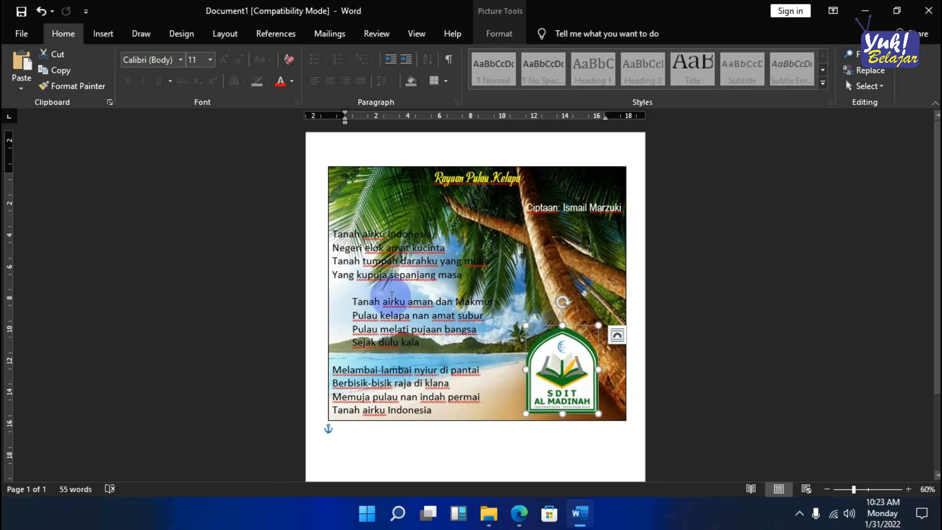
{"action": "scroll", "coordinate": [486, 304], "scroll_direction": "down", "scroll_amount": 1}
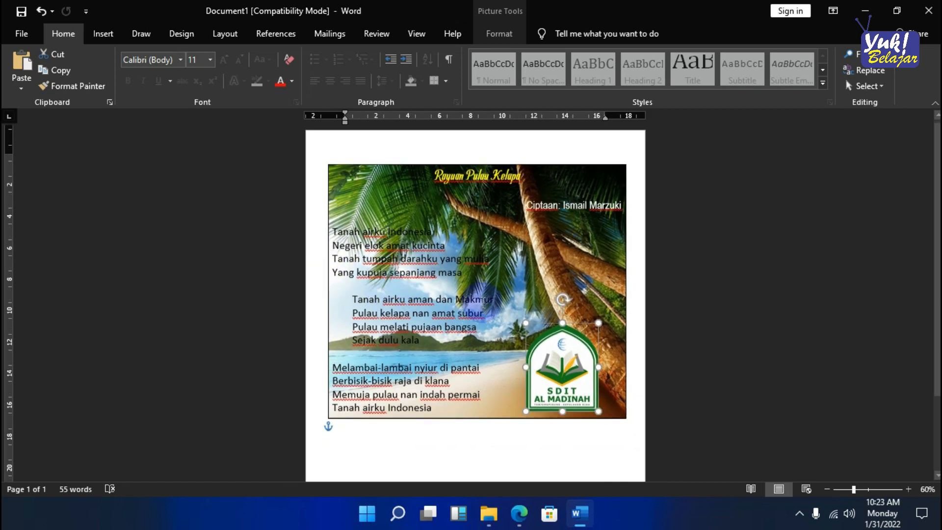
{"action": "scroll", "coordinate": [486, 304], "scroll_direction": "up", "scroll_amount": 1}
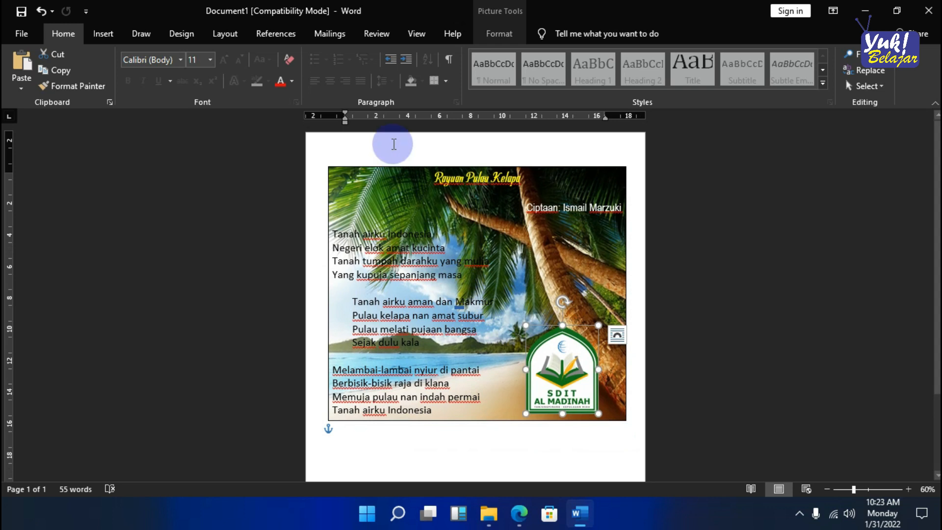
- Add a 10 pt art page border of green leaves with small red accents around the whole document
{"action": "left_click", "coordinate": [393, 144]}
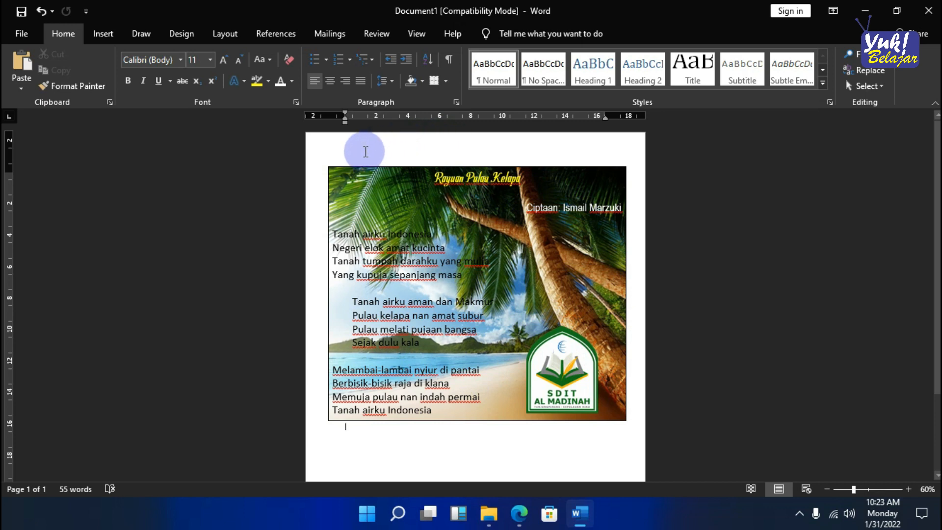
{"action": "left_click", "coordinate": [112, 37]}
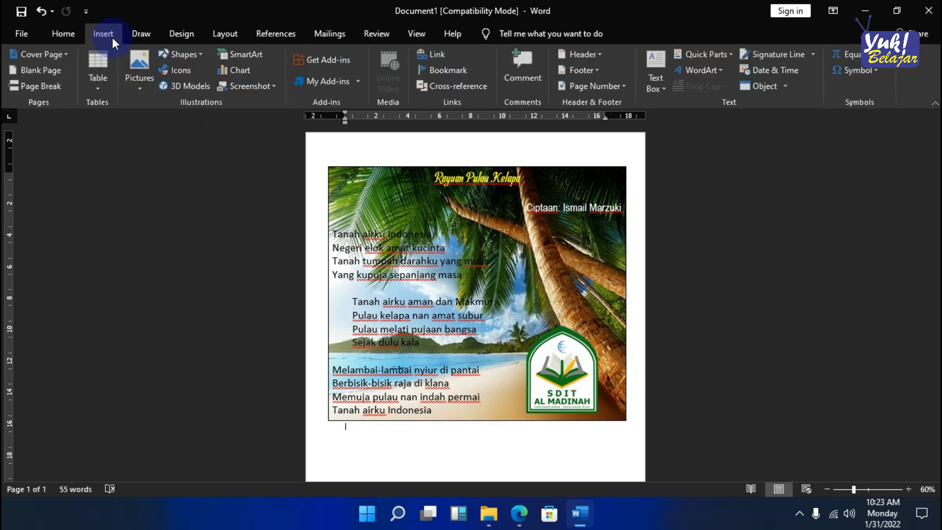
{"action": "left_click", "coordinate": [187, 37]}
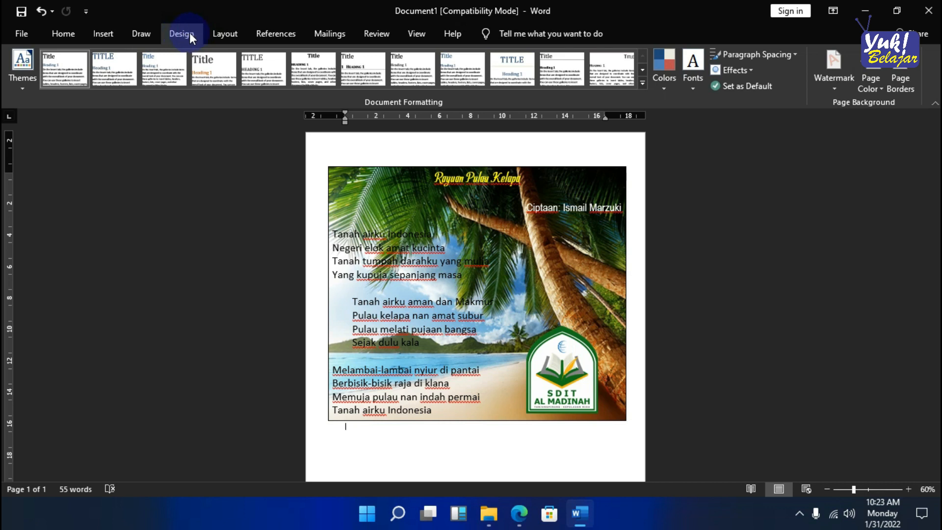
{"action": "left_click", "coordinate": [909, 84]}
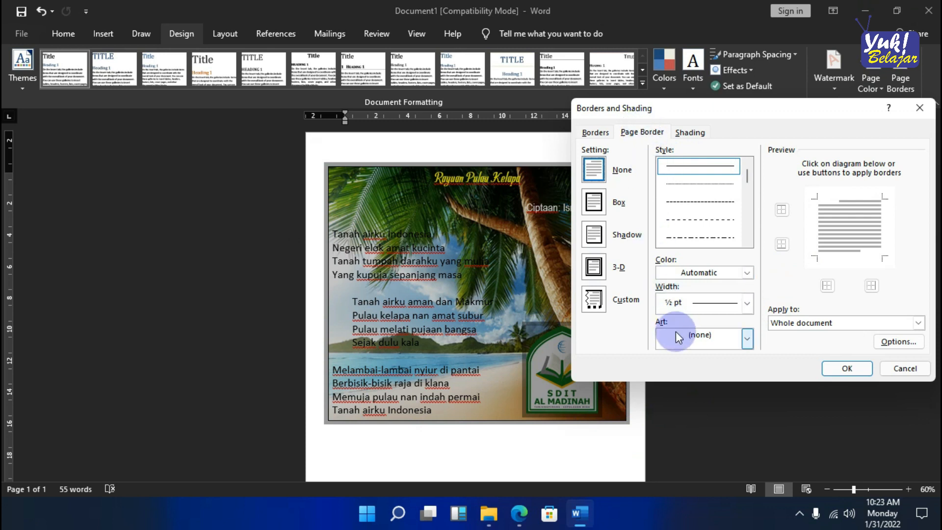
{"action": "left_click", "coordinate": [748, 338]}
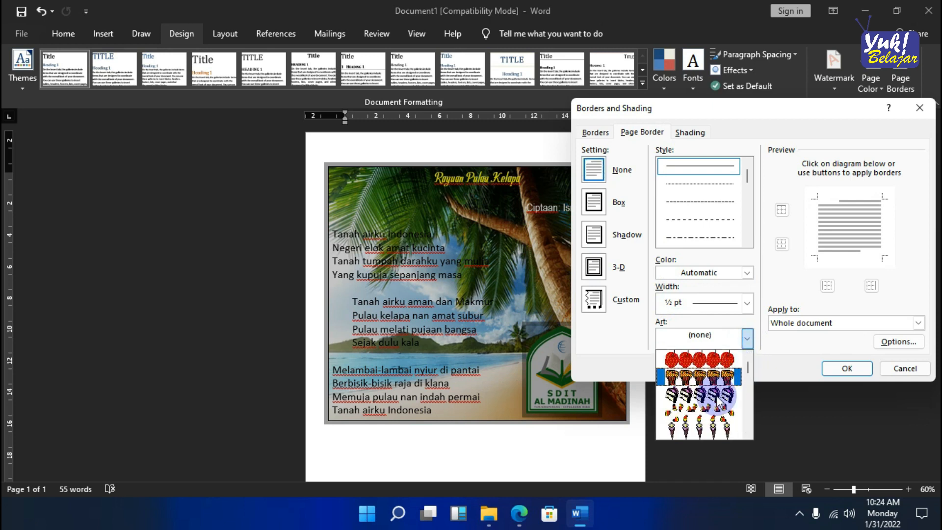
{"action": "scroll", "coordinate": [717, 401], "scroll_direction": "down", "scroll_amount": 10}
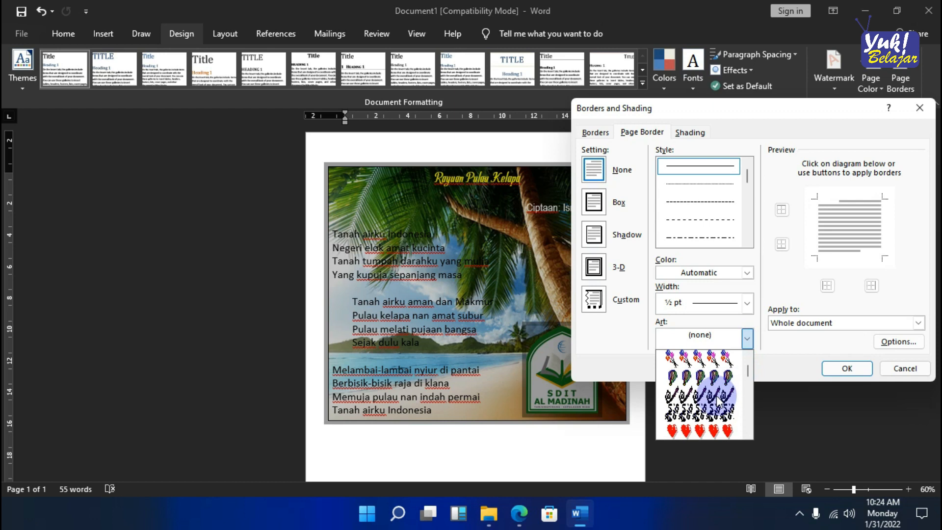
{"action": "scroll", "coordinate": [717, 401], "scroll_direction": "down", "scroll_amount": 10}
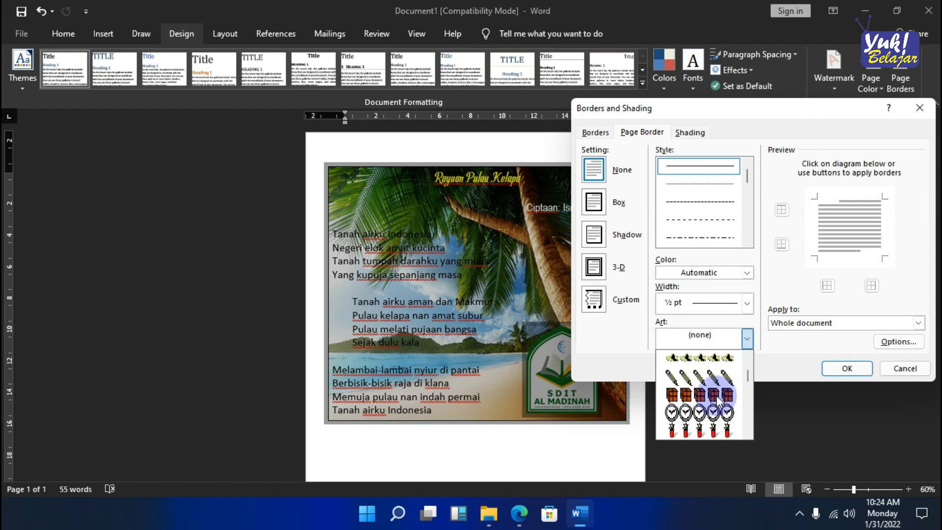
{"action": "scroll", "coordinate": [717, 402], "scroll_direction": "down", "scroll_amount": 4}
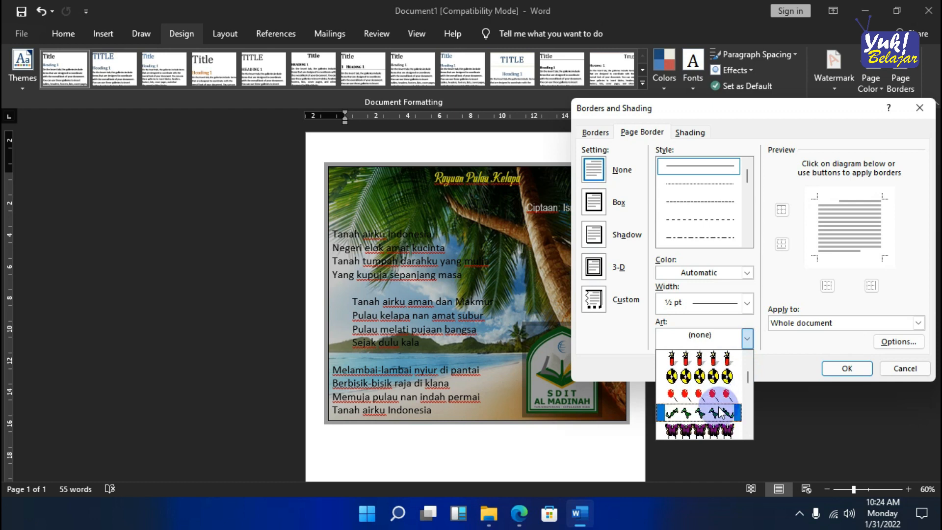
{"action": "scroll", "coordinate": [718, 411], "scroll_direction": "down", "scroll_amount": 5}
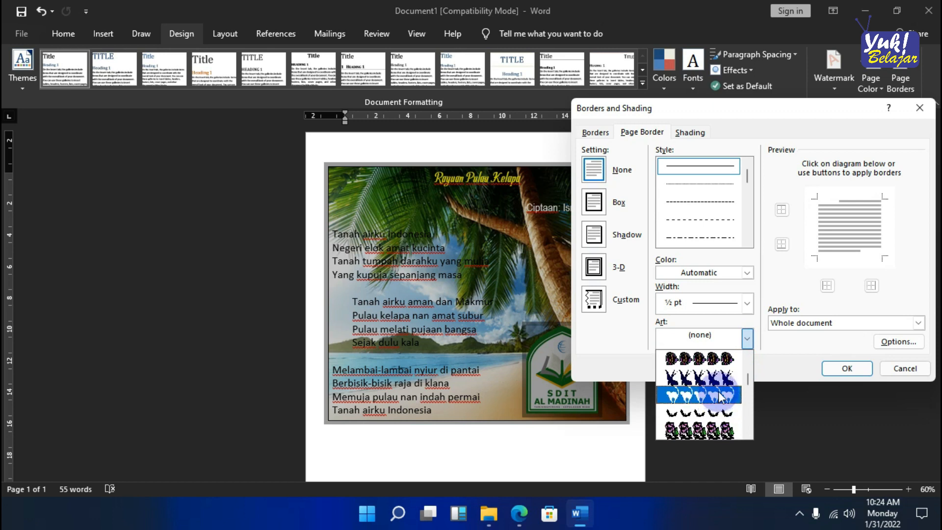
{"action": "scroll", "coordinate": [721, 390], "scroll_direction": "down", "scroll_amount": 2}
{"action": "scroll", "coordinate": [720, 395], "scroll_direction": "down", "scroll_amount": 1}
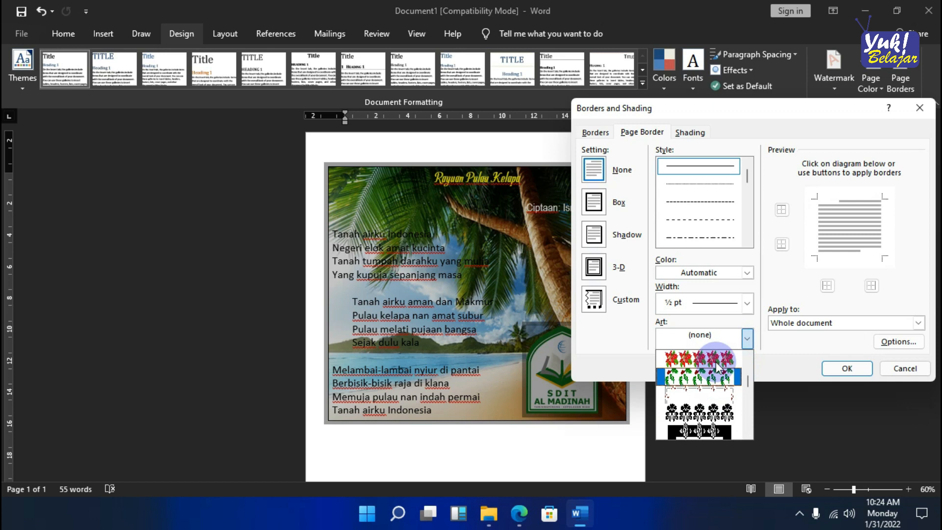
{"action": "left_click", "coordinate": [715, 379]}
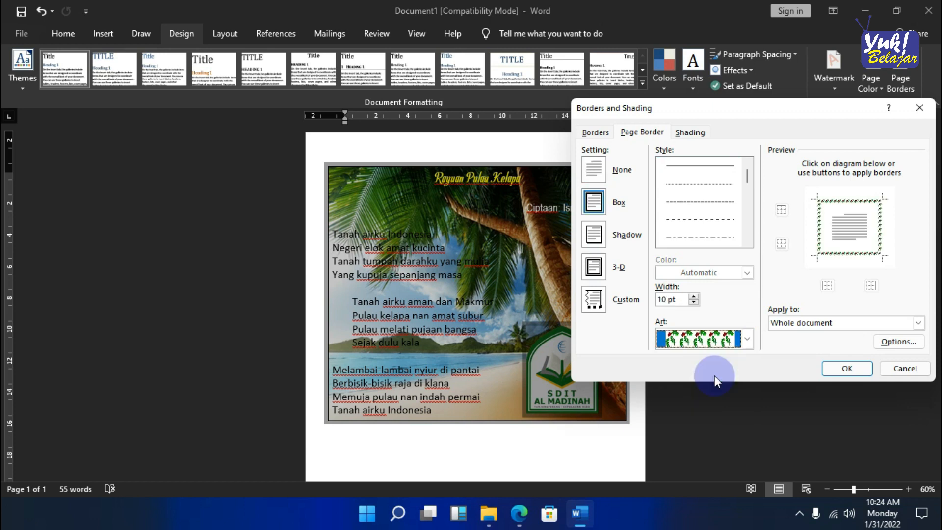
{"action": "left_click", "coordinate": [861, 369]}
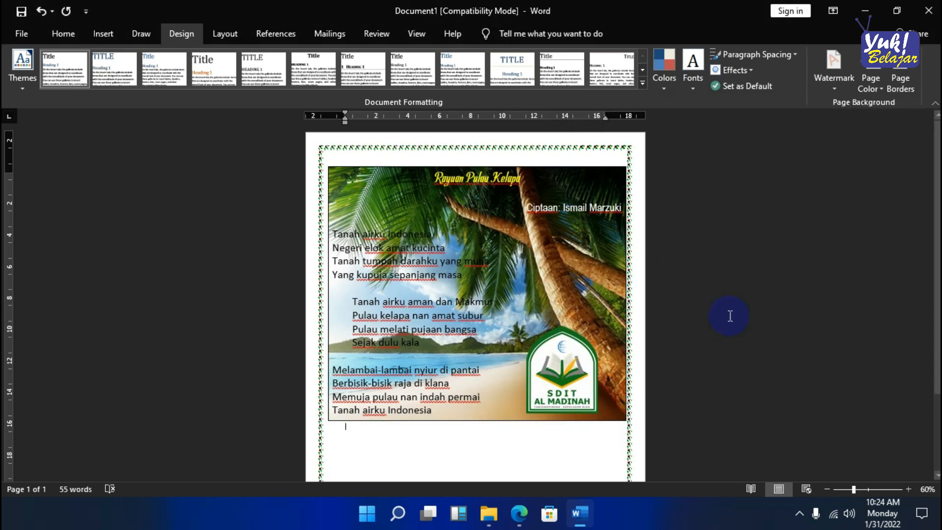
- Shift the beach text box slightly left to centre it horizontally between the sides of the page border
{"action": "scroll", "coordinate": [511, 305], "scroll_direction": "down", "scroll_amount": 3}
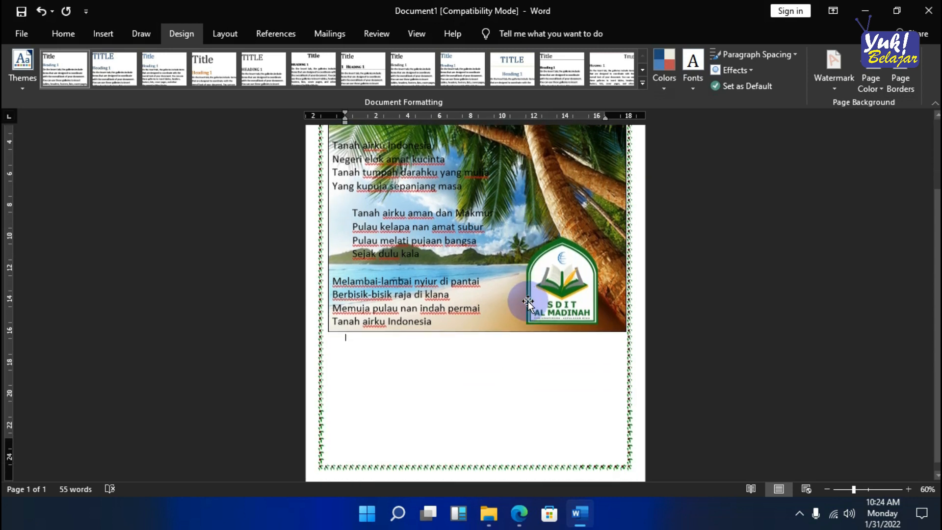
{"action": "scroll", "coordinate": [601, 376], "scroll_direction": "up", "scroll_amount": 3}
{"action": "scroll", "coordinate": [591, 138], "scroll_direction": "up", "scroll_amount": 3}
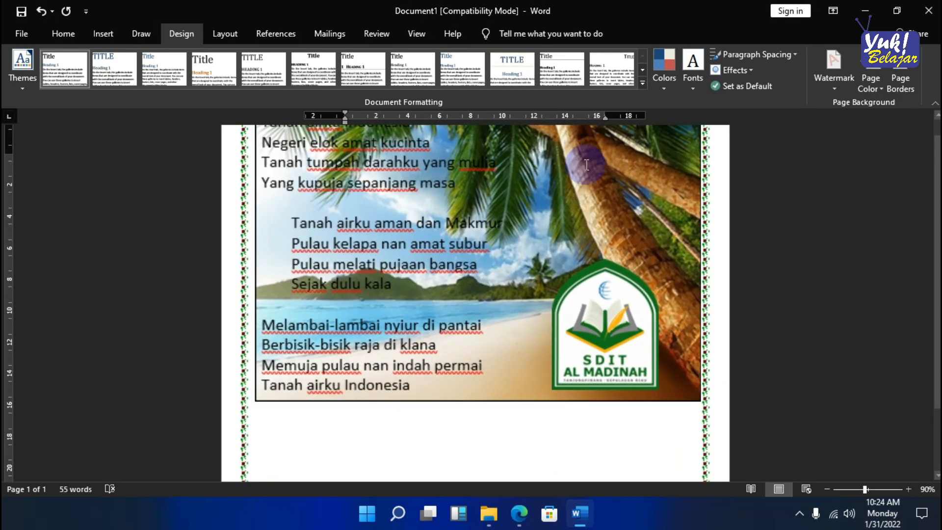
{"action": "scroll", "coordinate": [468, 226], "scroll_direction": "up", "scroll_amount": 3}
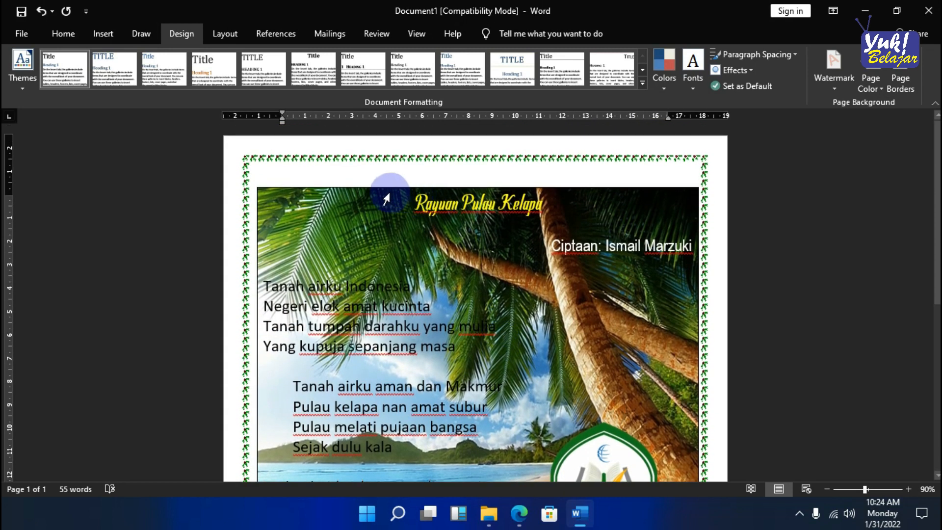
{"action": "left_click", "coordinate": [370, 188]}
{"action": "scroll", "coordinate": [619, 285], "scroll_direction": "down", "scroll_amount": 5}
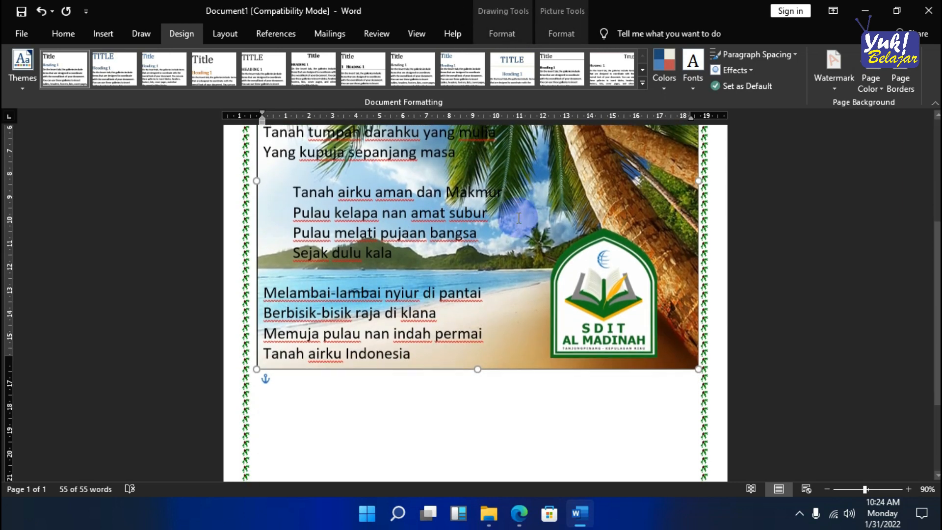
{"action": "scroll", "coordinate": [619, 285], "scroll_direction": "up", "scroll_amount": 5}
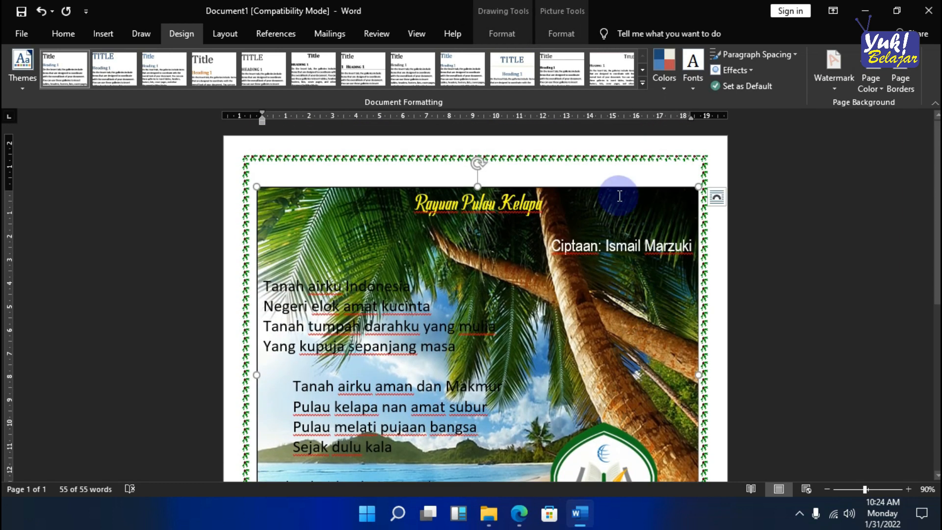
{"action": "left_click_drag", "start_coordinate": [615, 188], "coordinate": [608, 188]}
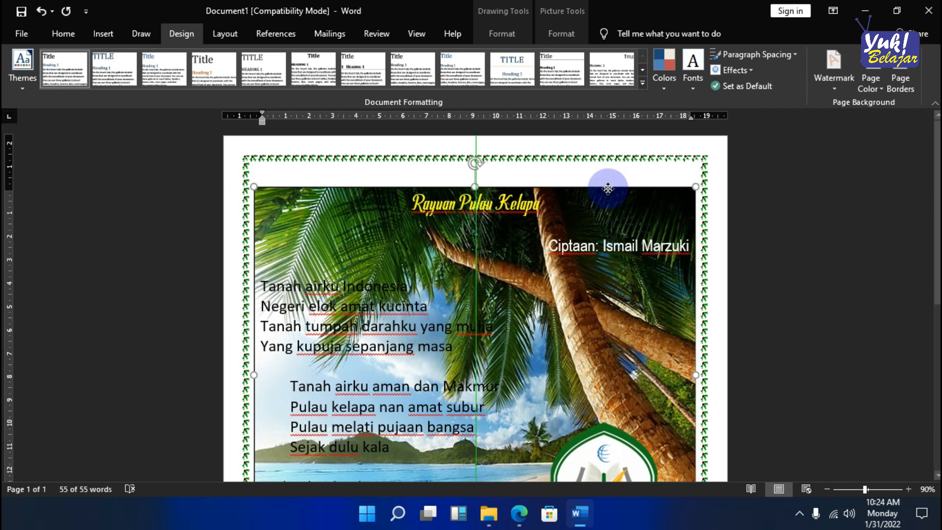
- Check the placement of the logo and beach text box within the page border from top to bottom
{"action": "scroll", "coordinate": [608, 188], "scroll_direction": "down", "scroll_amount": 3}
{"action": "left_click", "coordinate": [652, 402]}
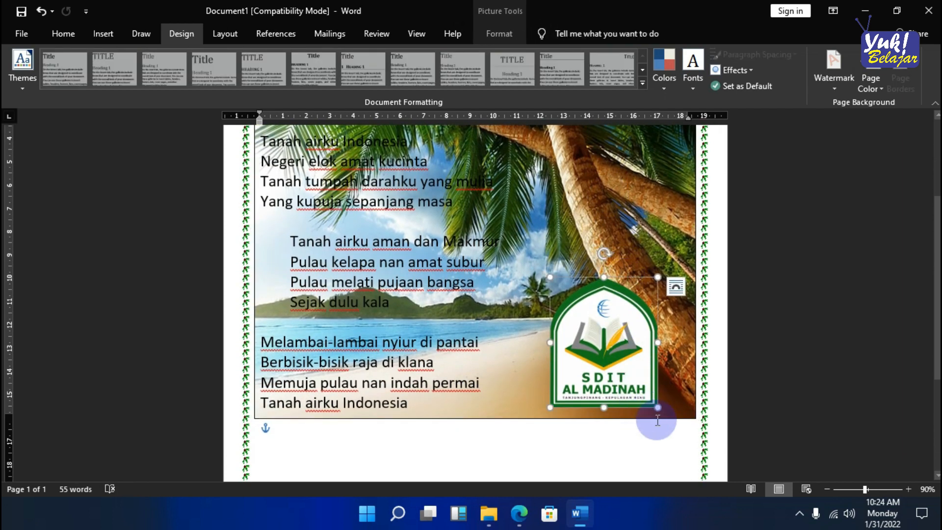
{"action": "scroll", "coordinate": [646, 301], "scroll_direction": "down", "scroll_amount": 3}
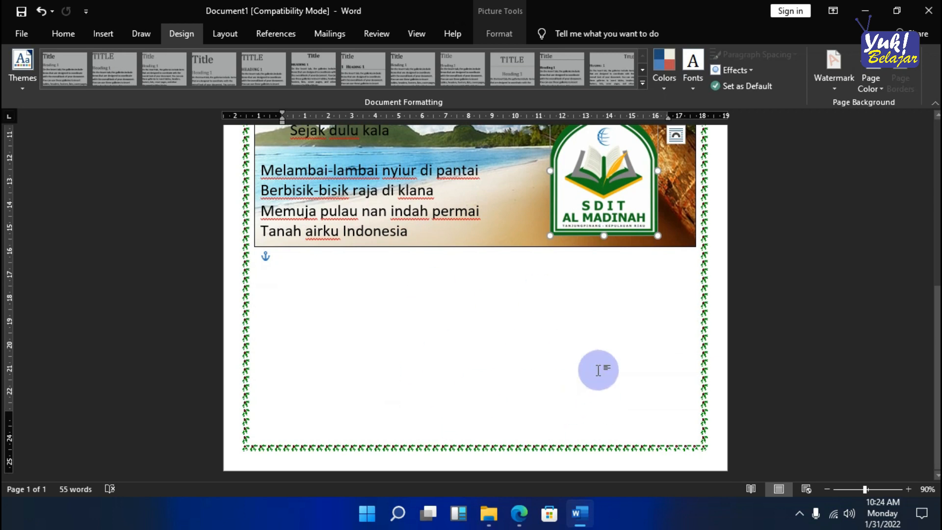
{"action": "scroll", "coordinate": [571, 403], "scroll_direction": "up", "scroll_amount": 3}
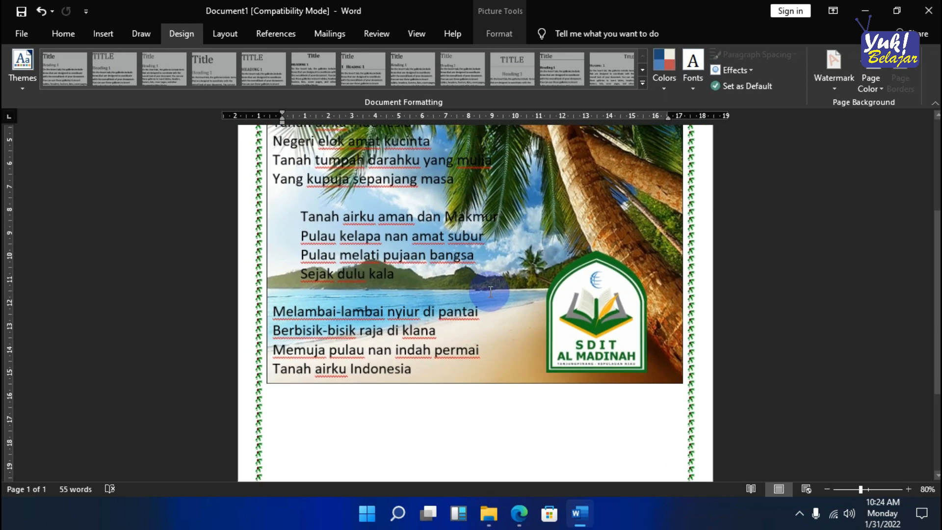
{"action": "scroll", "coordinate": [490, 291], "scroll_direction": "down", "scroll_amount": 2}
{"action": "scroll", "coordinate": [494, 193], "scroll_direction": "up", "scroll_amount": 2}
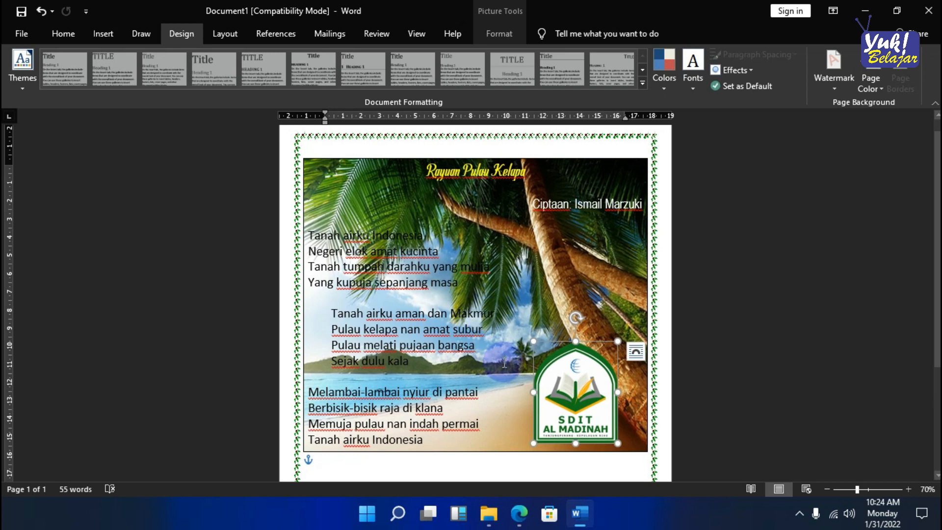
{"action": "left_click", "coordinate": [531, 283]}
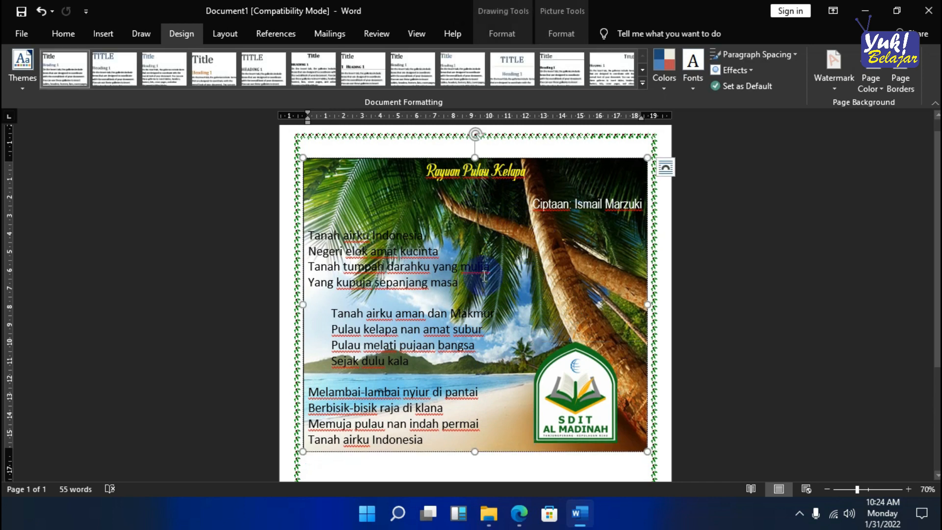
- Begin saving the document in the Documents folder, using the existing file name "Menggabungkan teks dan gambar.docx" as the base
{"action": "left_click", "coordinate": [23, 34]}
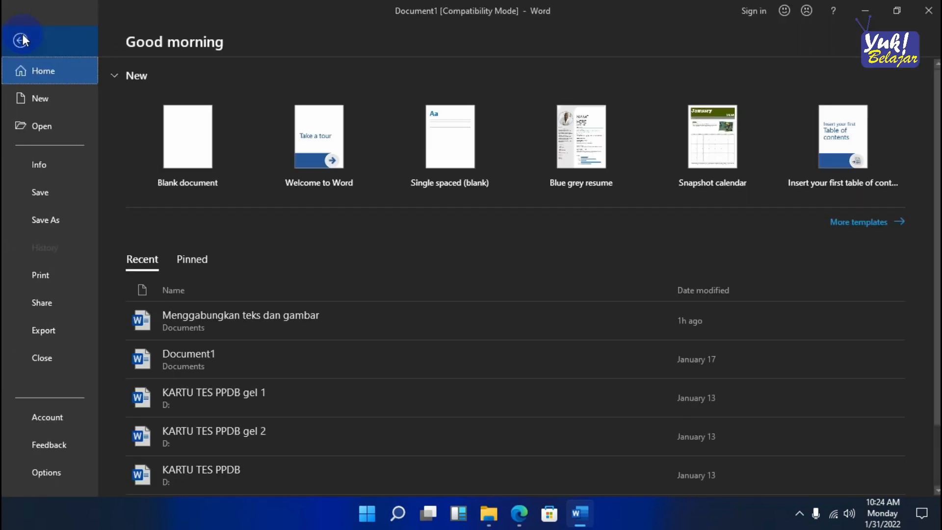
{"action": "left_click", "coordinate": [46, 190]}
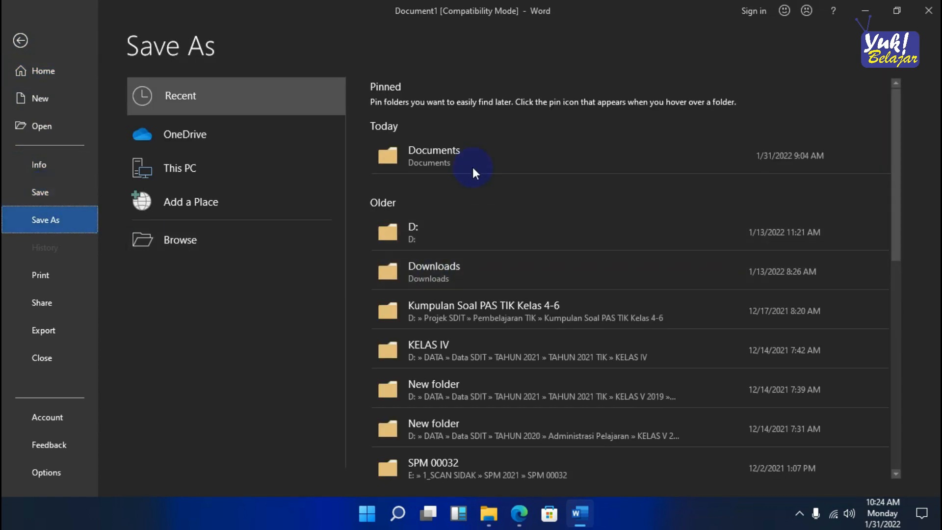
{"action": "left_click", "coordinate": [466, 155]}
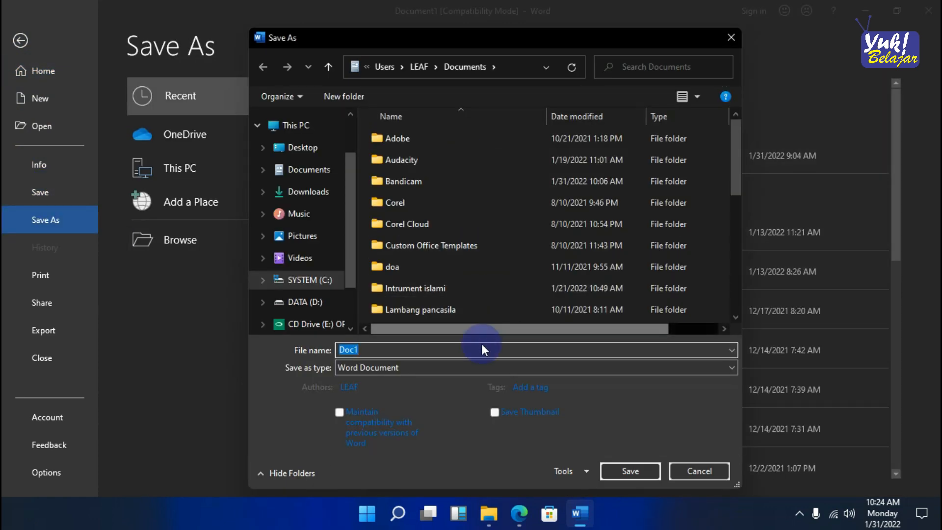
{"action": "type", "text": "me"}
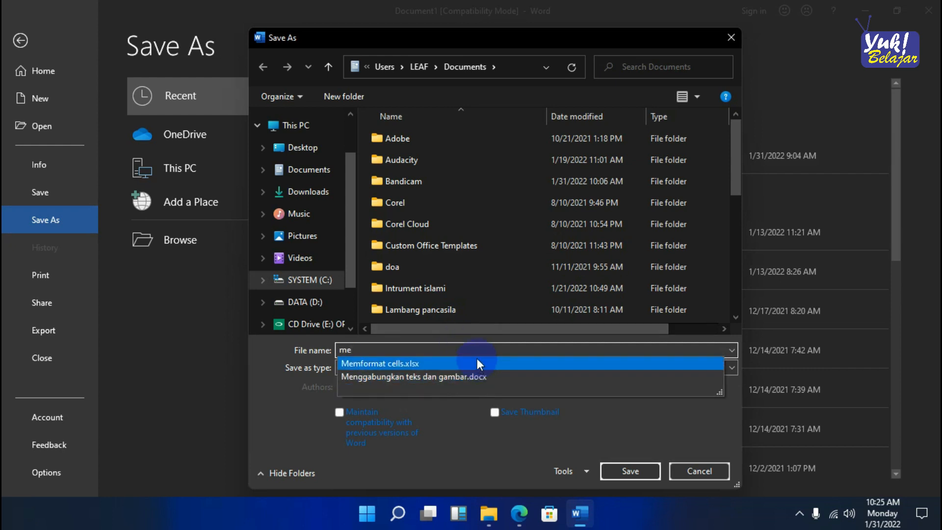
{"action": "left_click", "coordinate": [467, 372]}
{"action": "left_click", "coordinate": [465, 350]}
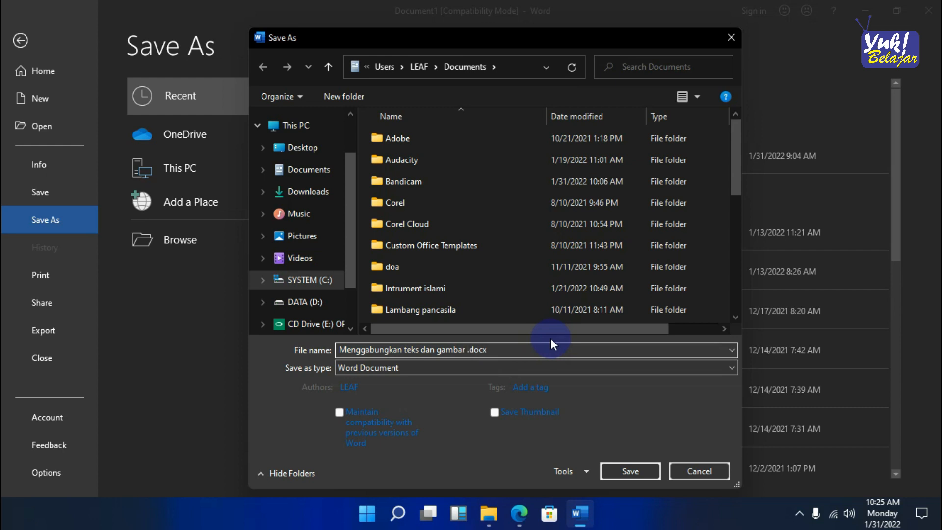
- Change the file name to "Menggabungkan teks, gambar, dan menyisipkan gambar.docx" and save it as a Word Document
{"action": "key", "text": "BackSpace"}
{"action": "type", "text": ", m"}
{"action": "key", "text": "BackSpace"}
{"action": "type", "text": "dan menyisipkan ga"}
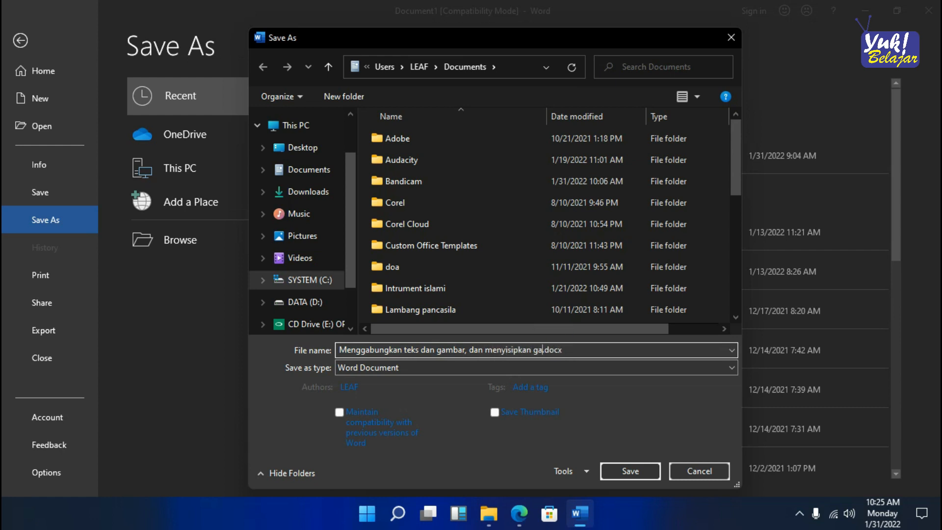
{"action": "left_click", "coordinate": [436, 349]}
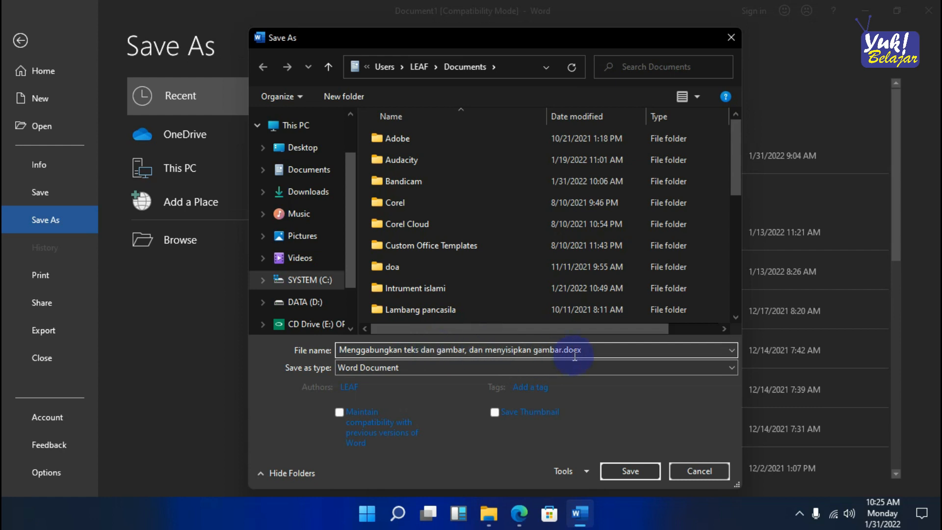
{"action": "key", "text": "BackSpace"}
{"action": "key", "text": "BackSpace"}
{"action": "key", "text": "BackSpace"}
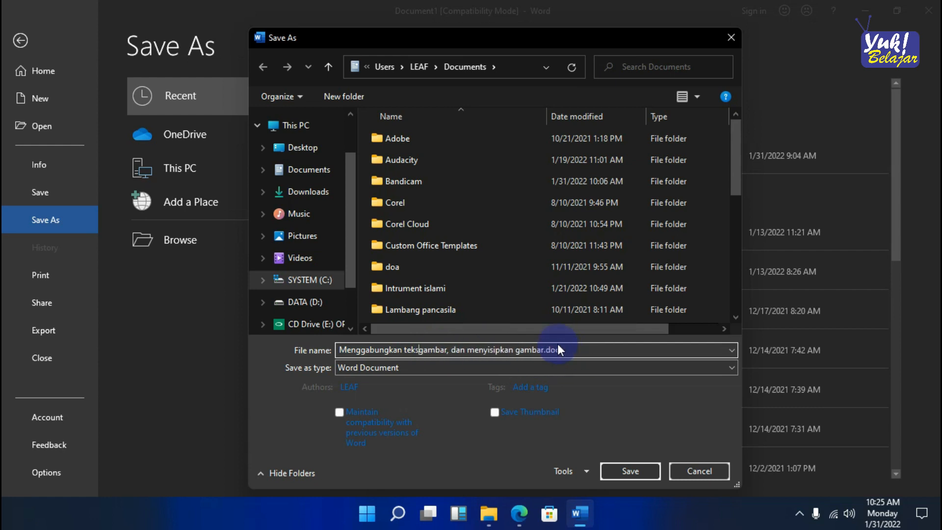
{"action": "type", "text": ","}
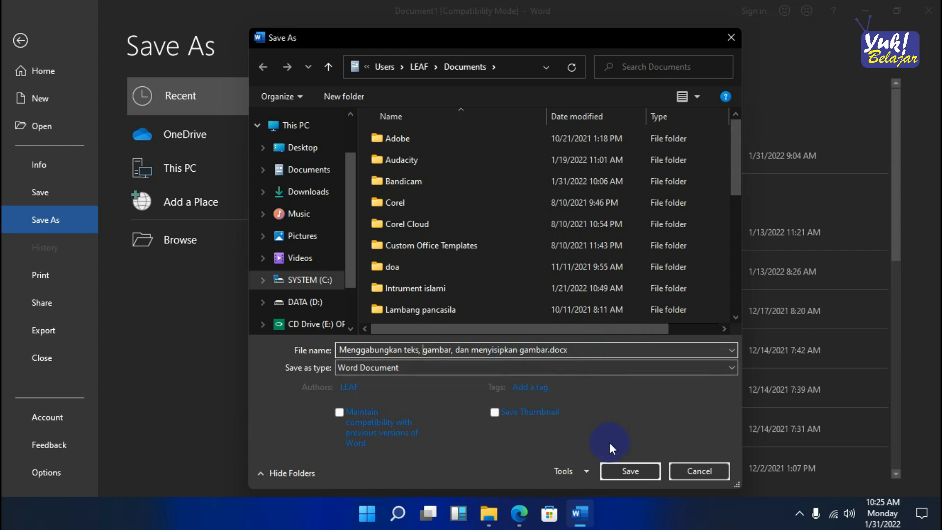
{"action": "left_click", "coordinate": [625, 475]}
{"action": "left_click", "coordinate": [520, 284]}
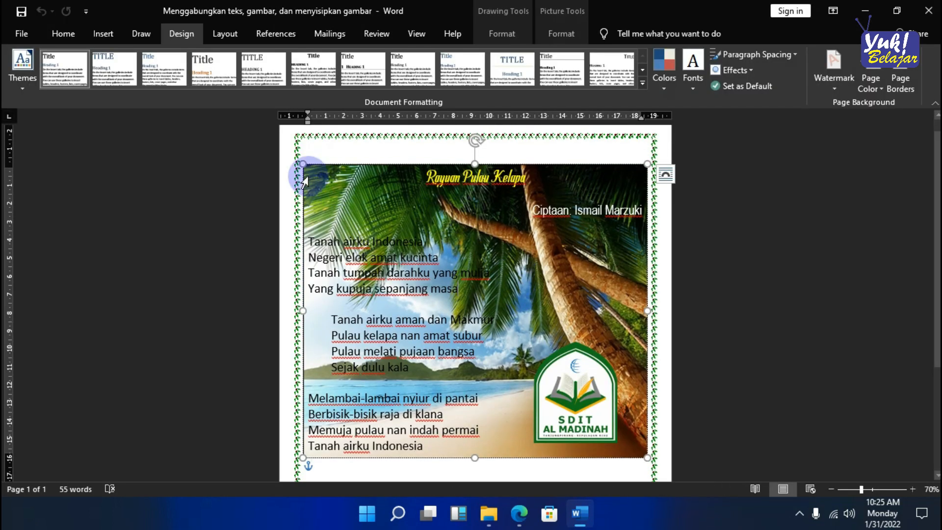
{"action": "left_click", "coordinate": [289, 164]}
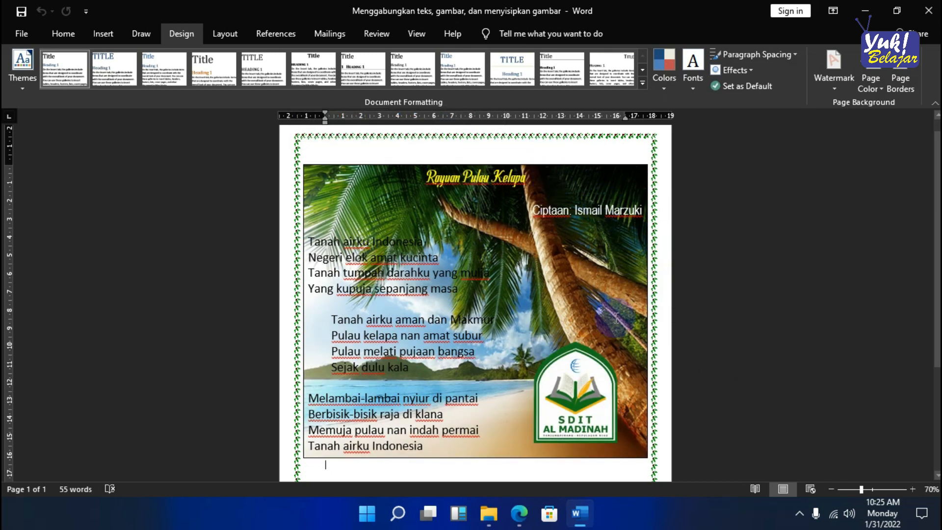
{"action": "scroll", "coordinate": [679, 322], "scroll_direction": "down", "scroll_amount": 2}
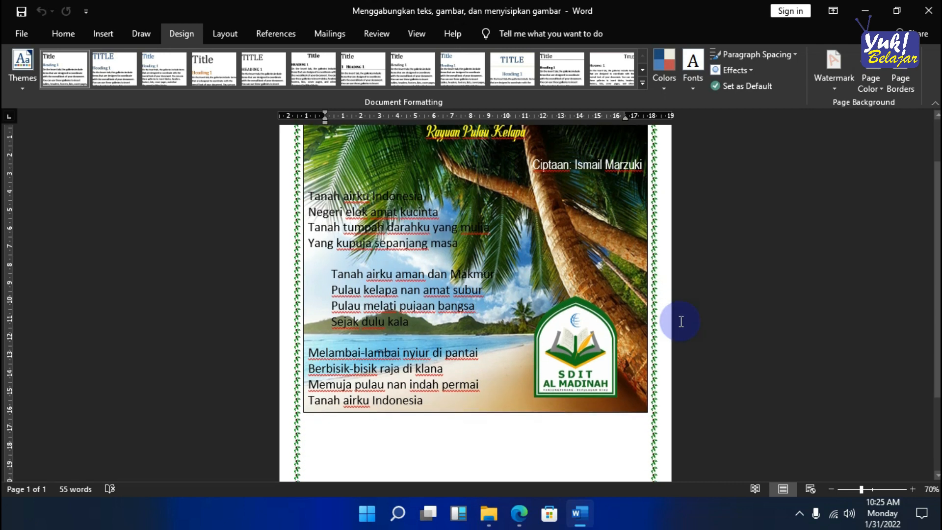
{"action": "left_click", "coordinate": [491, 411]}
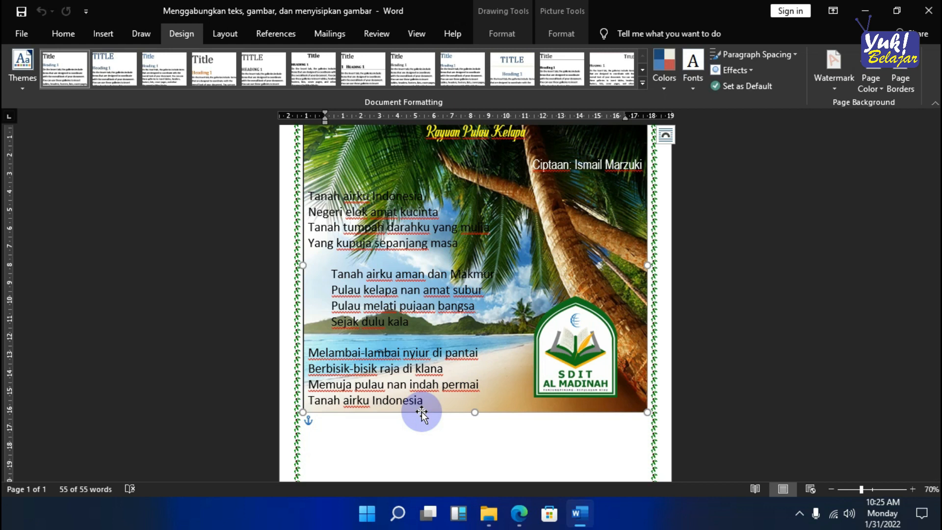
- Close the saved document and the browser window with the "pulau kelapa hd" image search
{"action": "left_click", "coordinate": [922, 14]}
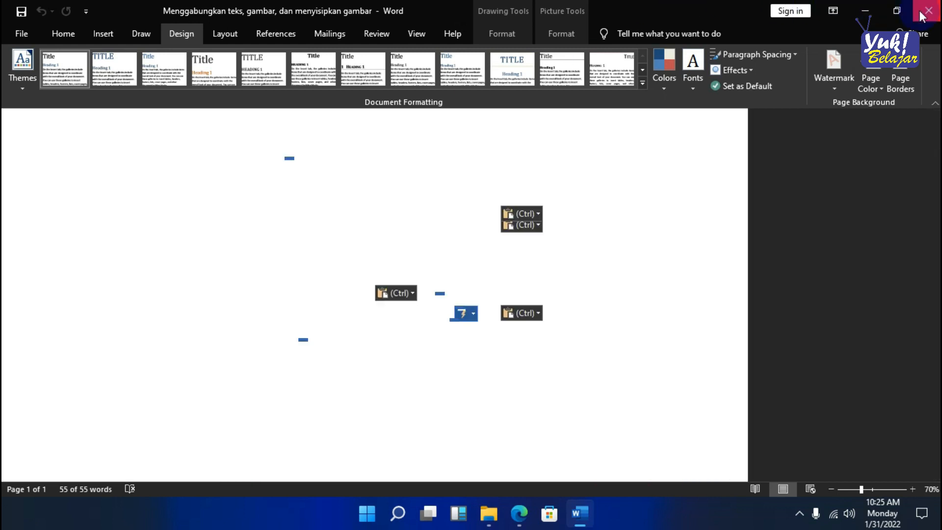
{"action": "left_click", "coordinate": [925, 14]}
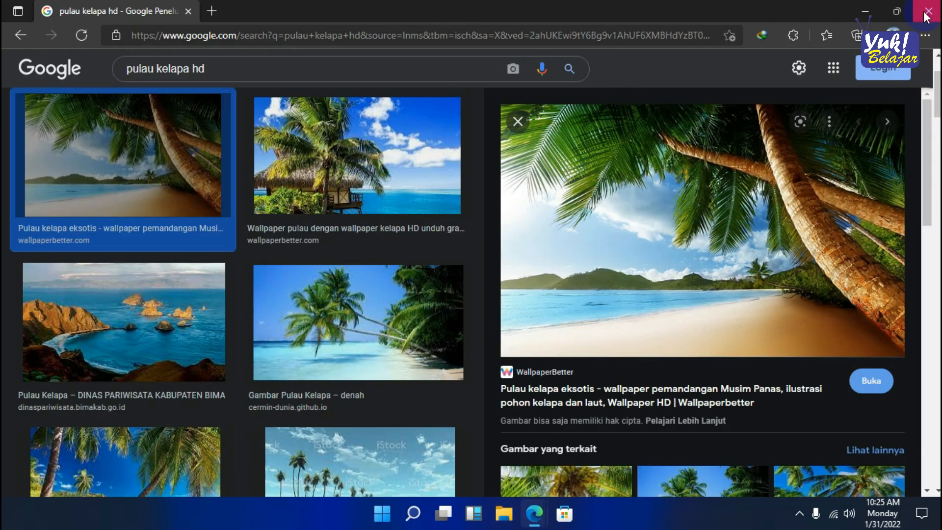
{"action": "left_click", "coordinate": [925, 15]}
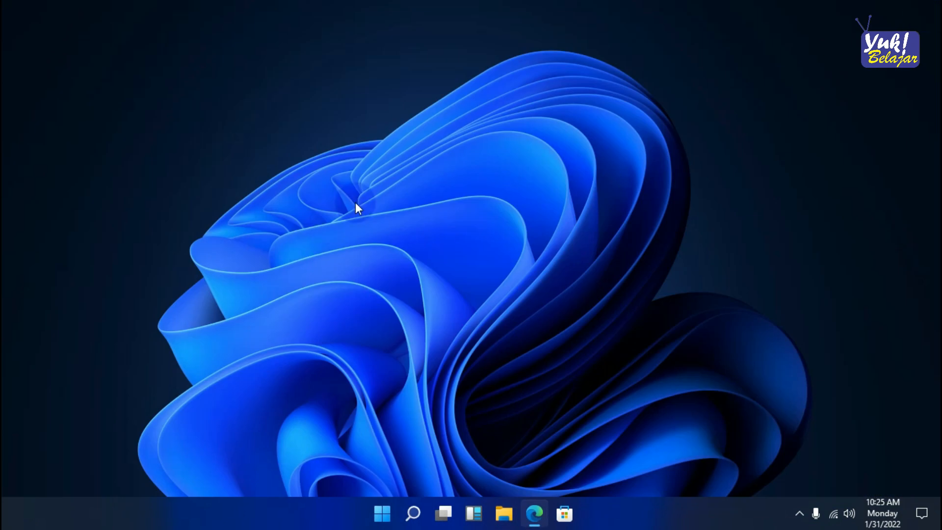
- Refresh the Windows desktop
{"action": "right_click", "coordinate": [355, 206]}
{"action": "left_click", "coordinate": [324, 193]}
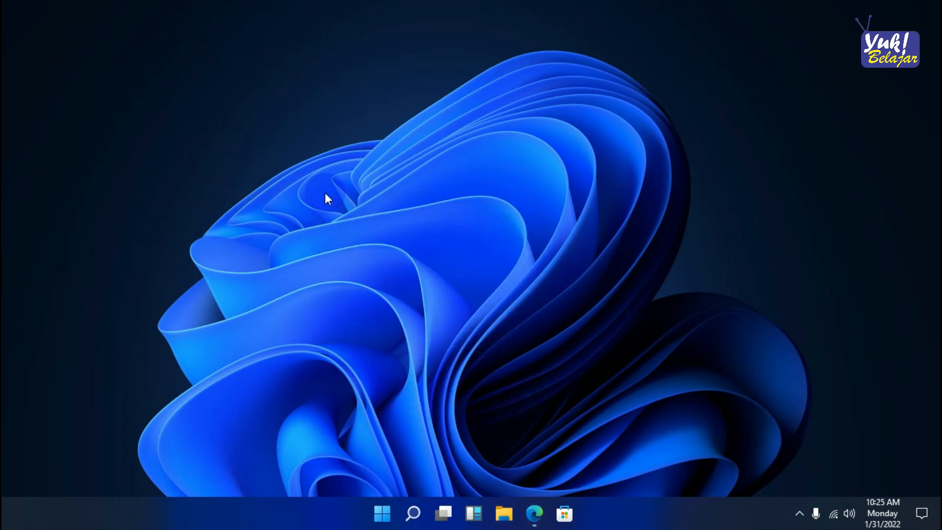
{"action": "right_click", "coordinate": [440, 198]}
{"action": "left_click", "coordinate": [467, 246]}
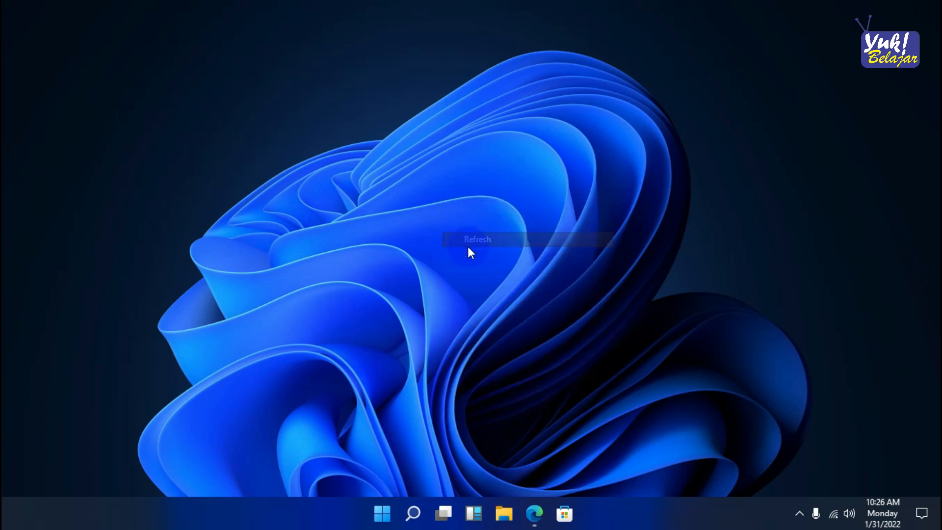